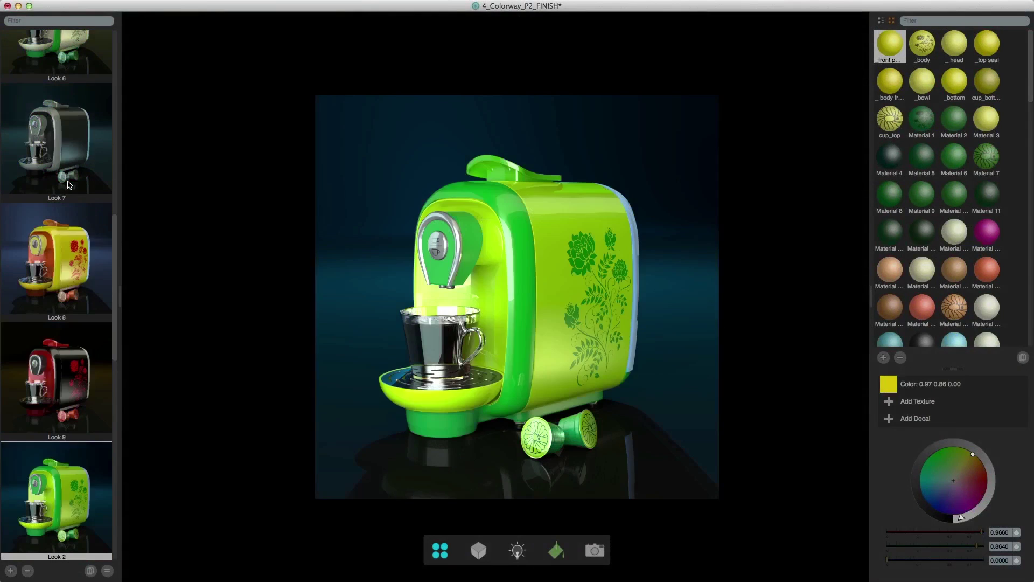
# Step: Step down through the saved looks from Look 2 to preview the coffee machine's colour variants
pyautogui.press('Down')
pyautogui.press('Down')
pyautogui.press('Down')
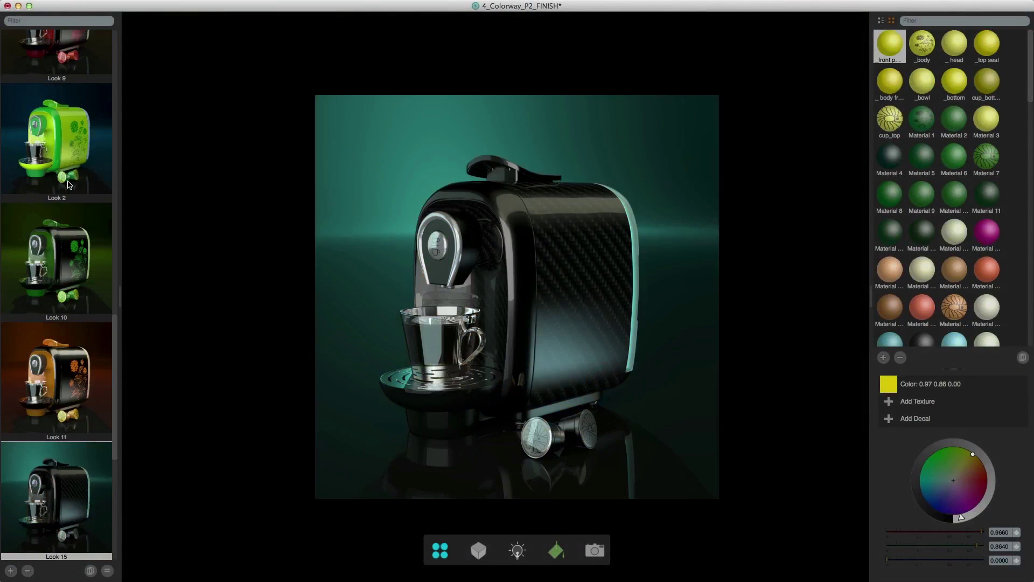
pyautogui.press('Down')
pyautogui.press('Down')
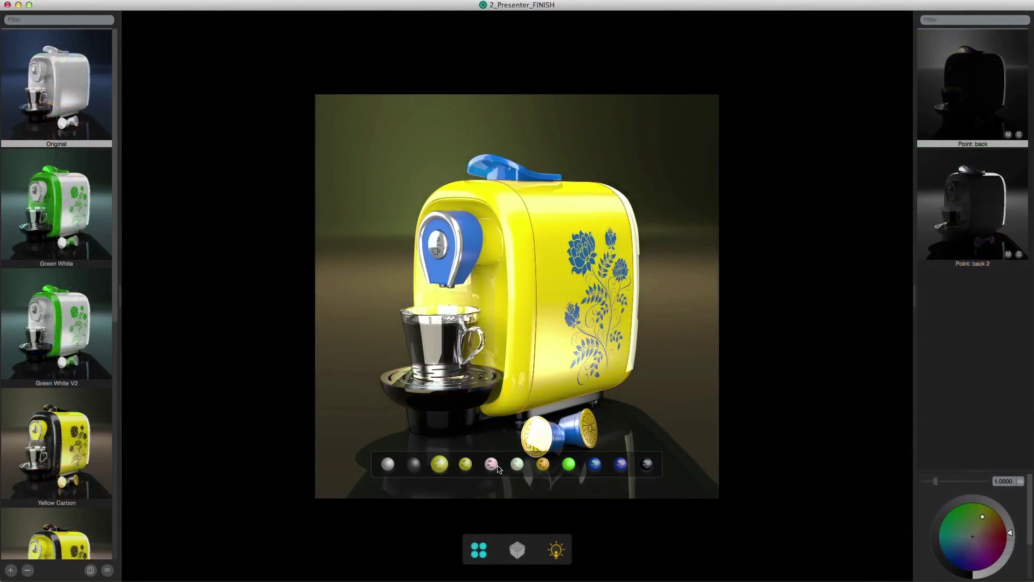
# Step: Recolor the coffee machine with a white body with red flowers, a red front, a white head and a red top lever
pyautogui.click(492, 464)
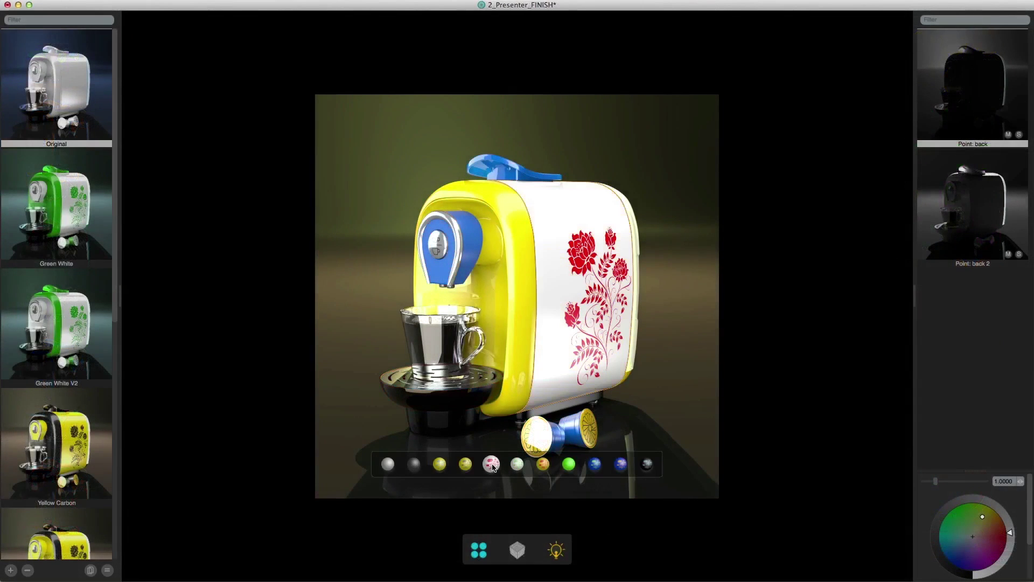
pyautogui.click(501, 365)
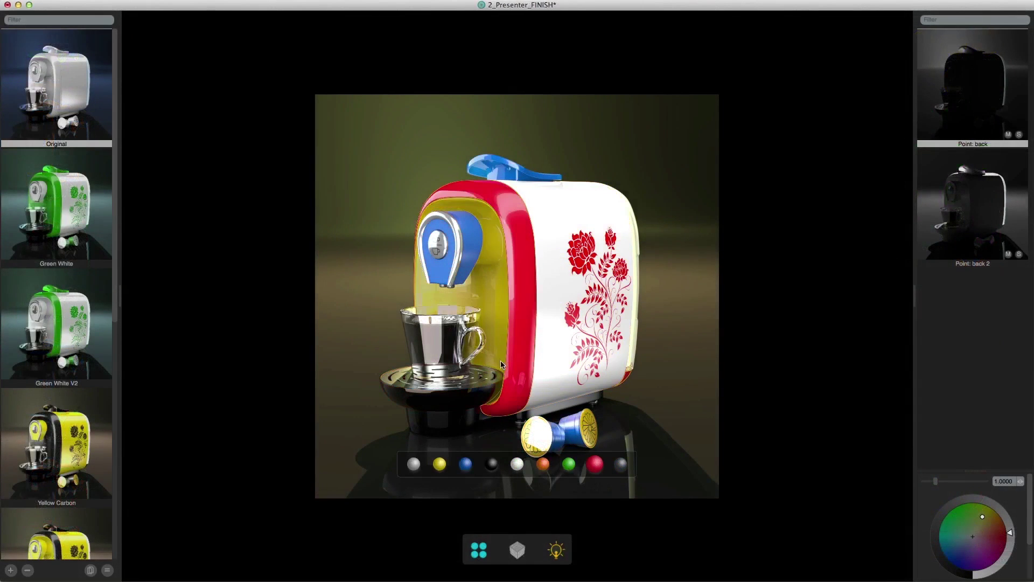
pyautogui.click(476, 249)
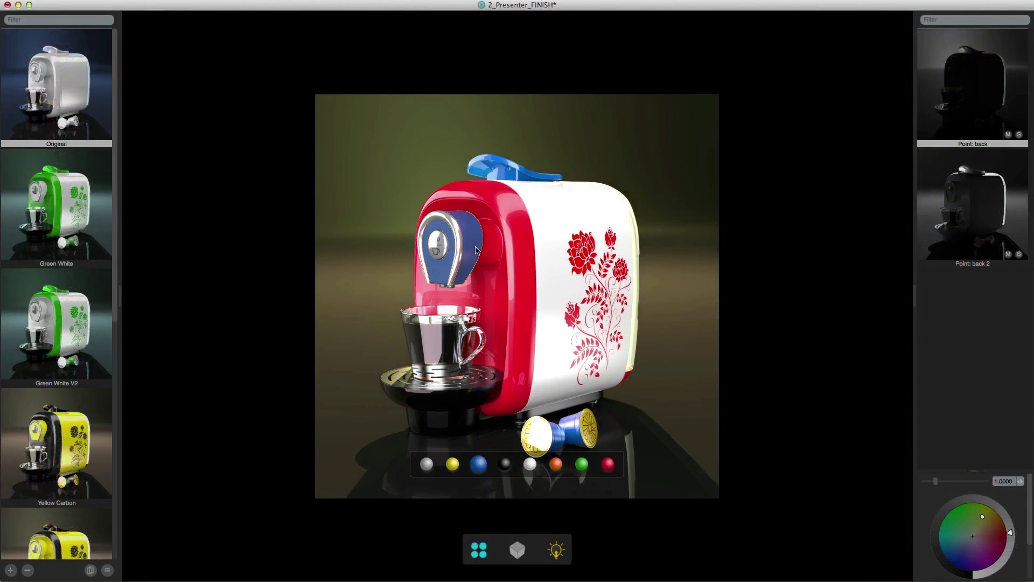
pyautogui.click(530, 463)
pyautogui.click(504, 174)
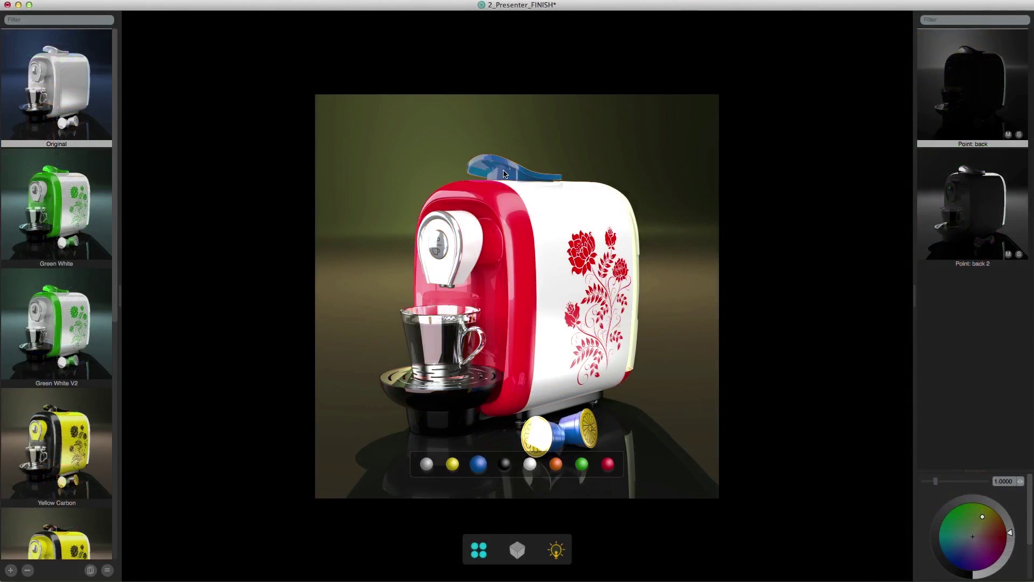
pyautogui.click(608, 463)
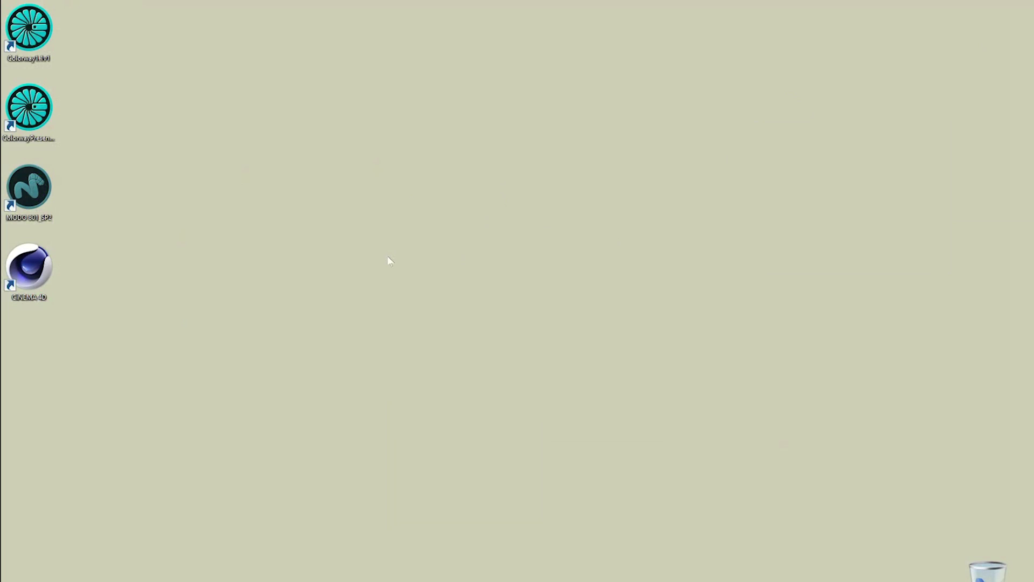
# Step: Switch to CINEMA 4D and open the scene file 1_Colorway_P1_START.c4d
pyautogui.click(28, 268)
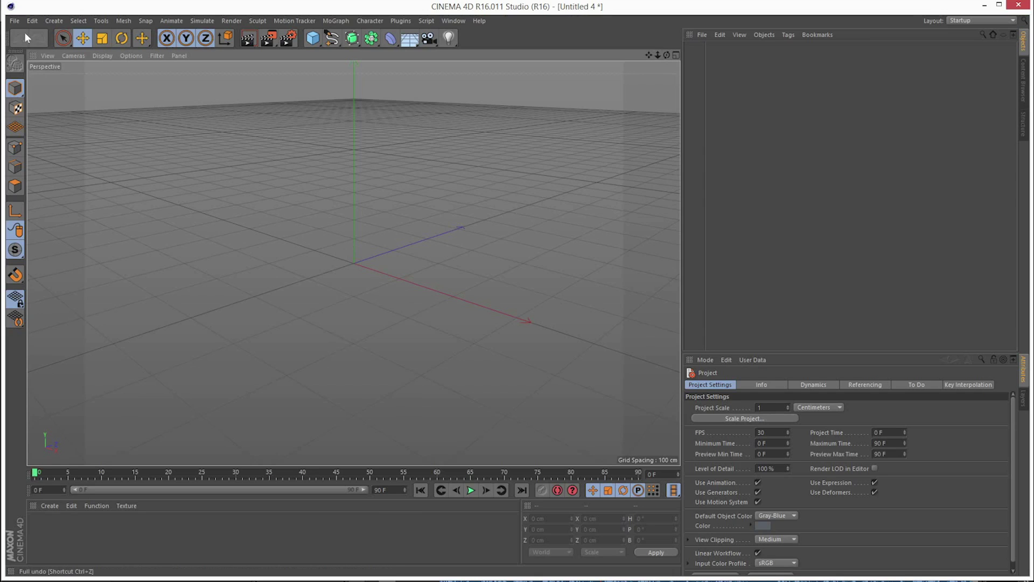
pyautogui.click(15, 22)
pyautogui.click(34, 46)
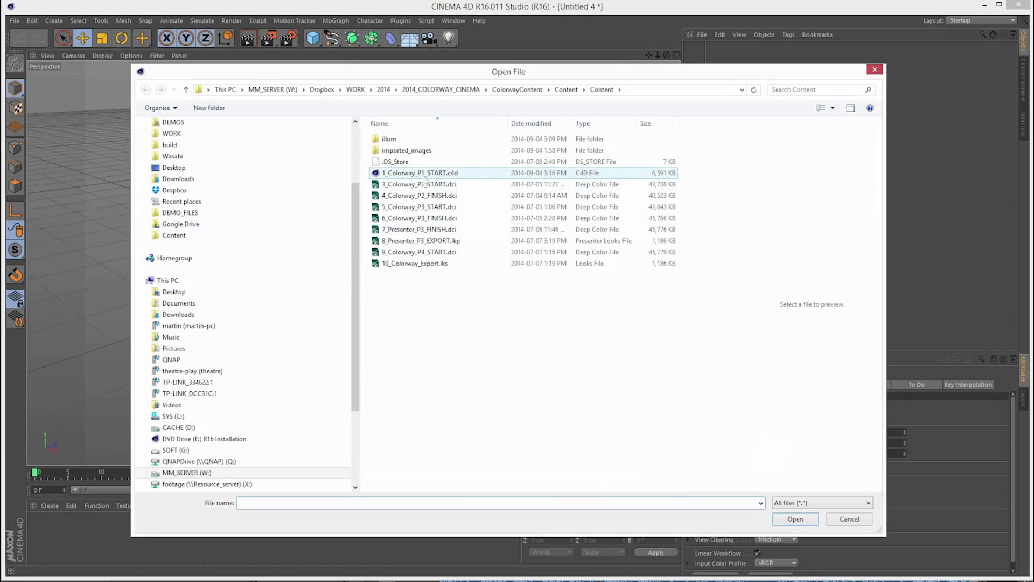
pyautogui.doubleClick(425, 174)
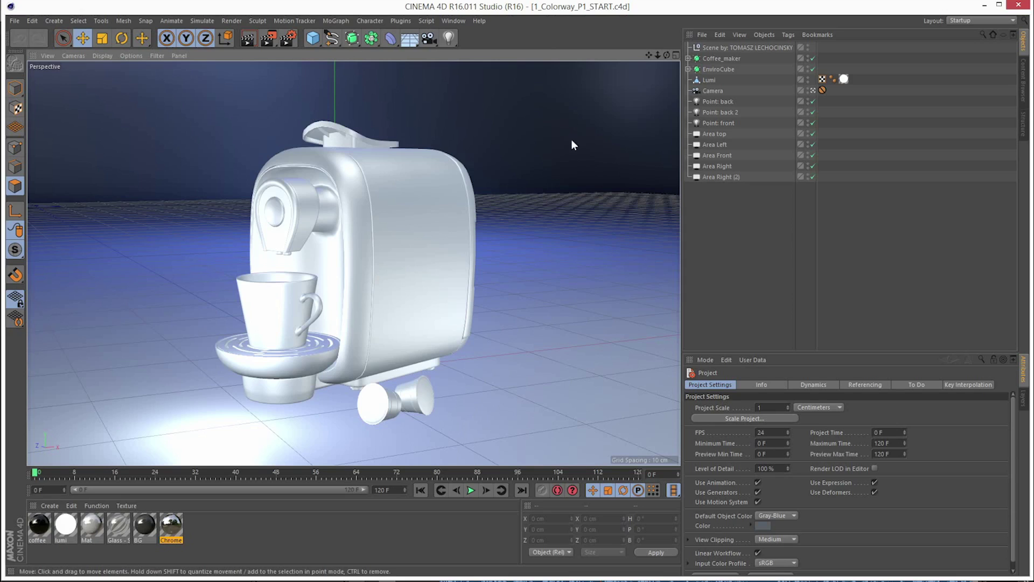
# Step: Examine the Colorway plugin commands and the Colorway tag types available for the Coffee_maker object
pyautogui.click(401, 21)
pyautogui.moveTo(407, 52)
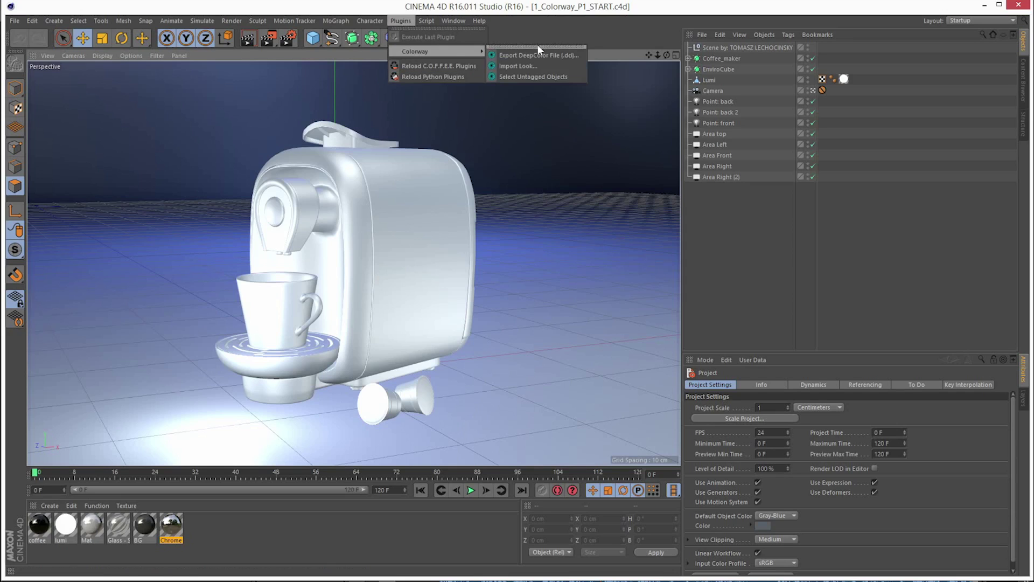
pyautogui.click(752, 248)
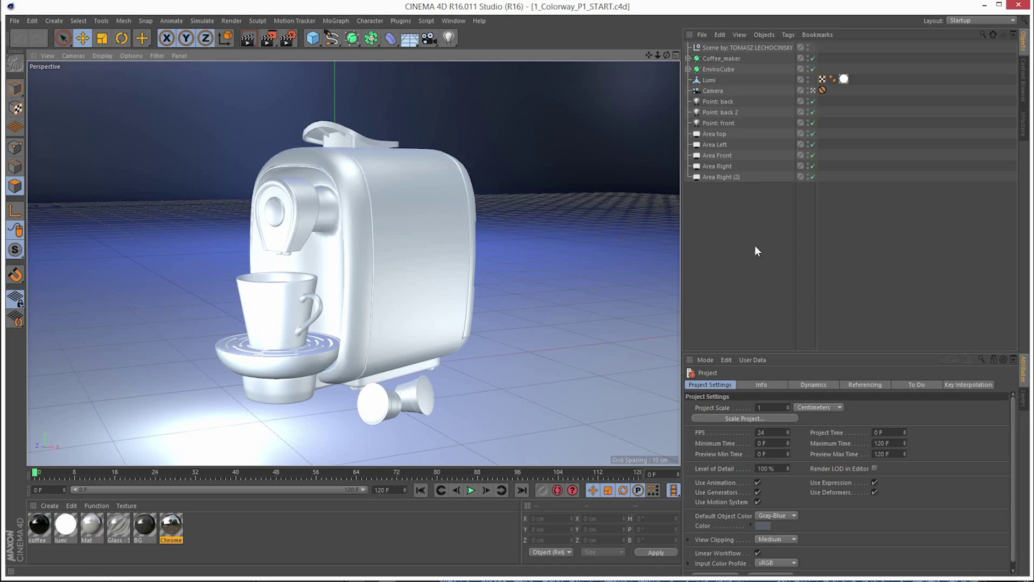
pyautogui.click(714, 57)
pyautogui.rightClick(712, 58)
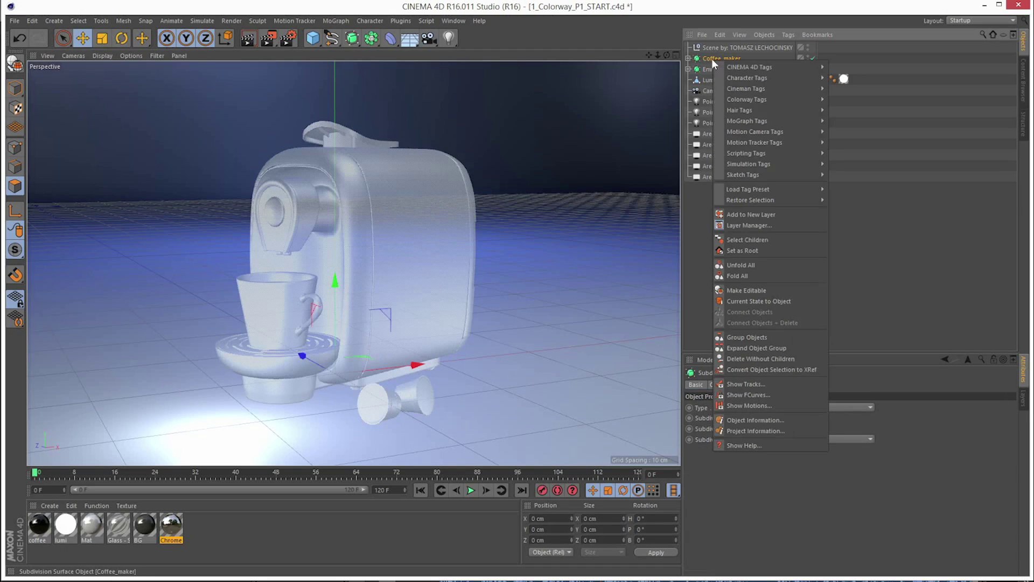
pyautogui.moveTo(750, 98)
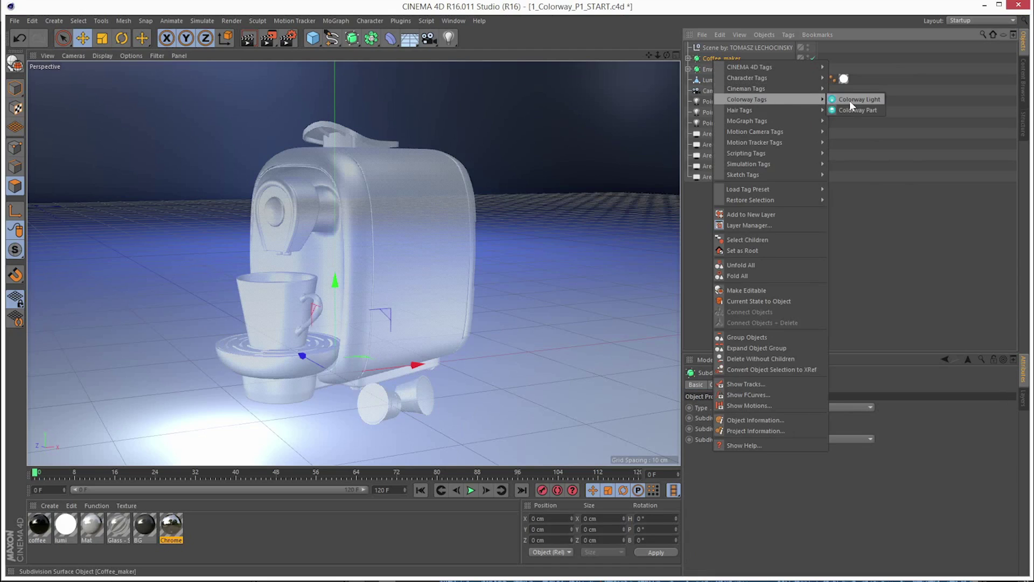
pyautogui.click(546, 194)
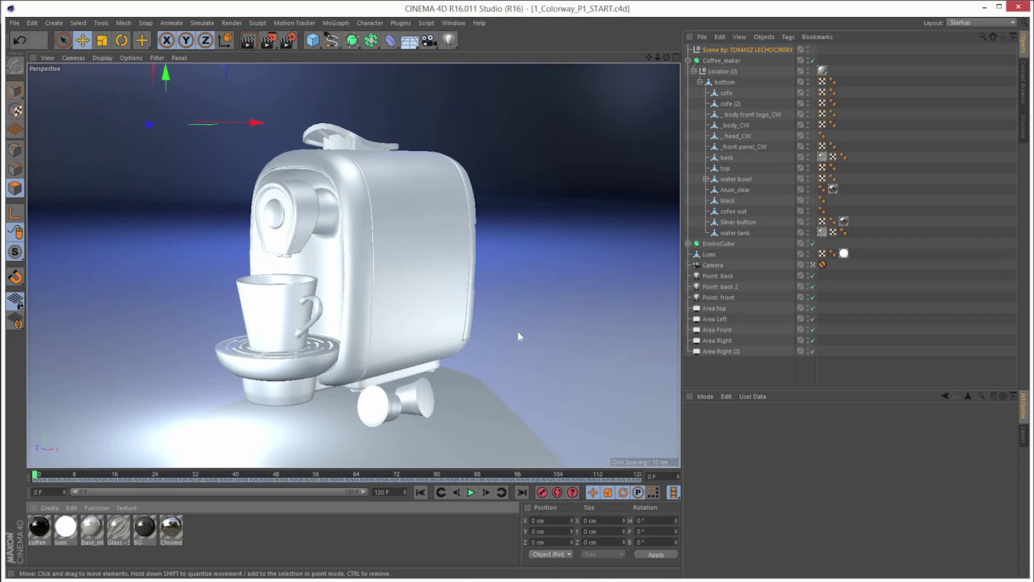
# Step: Try a Colorway Part tag on the bottom object and delete the tag again
pyautogui.click(724, 82)
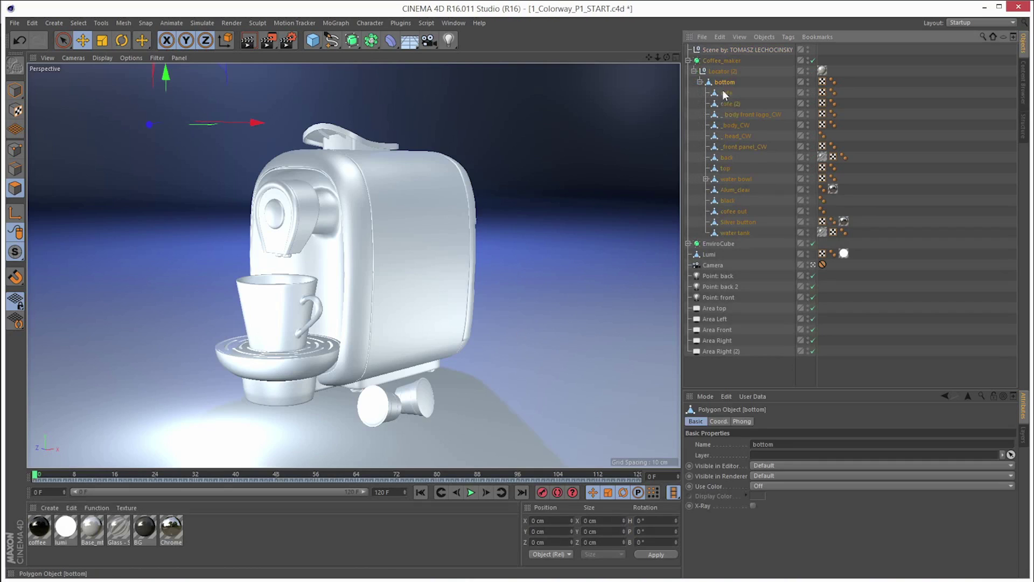
pyautogui.rightClick(722, 83)
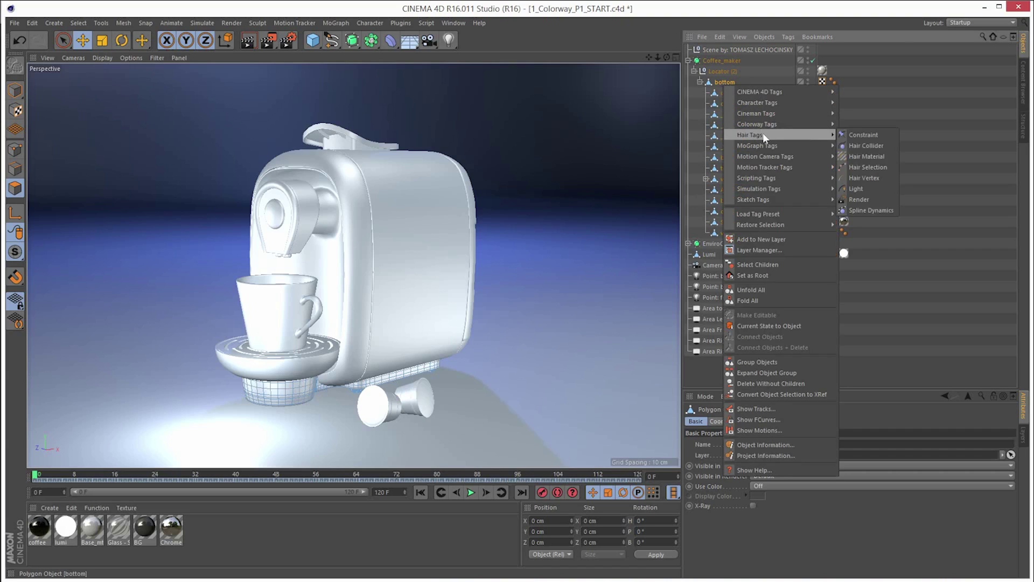
pyautogui.moveTo(767, 124)
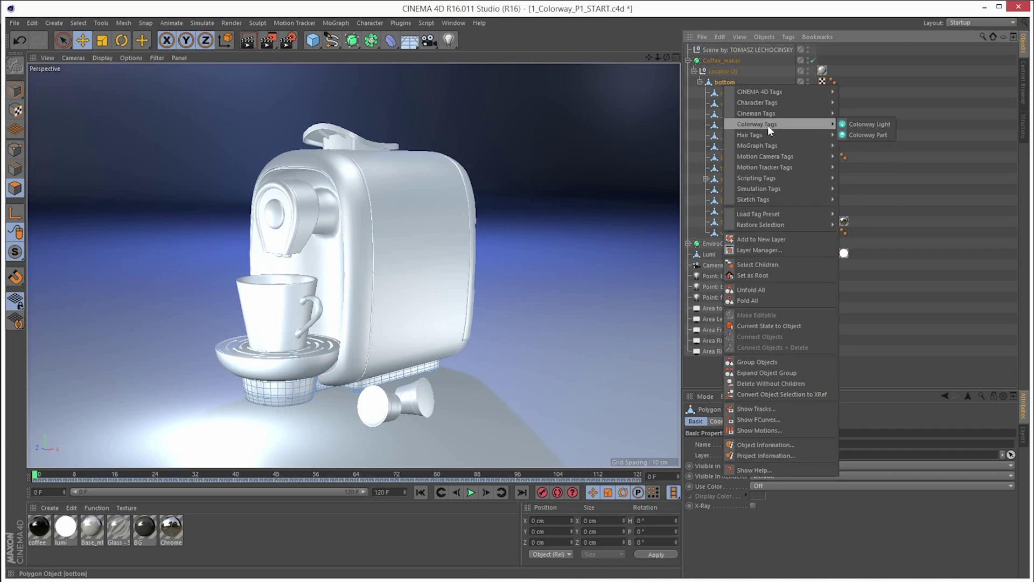
pyautogui.click(867, 135)
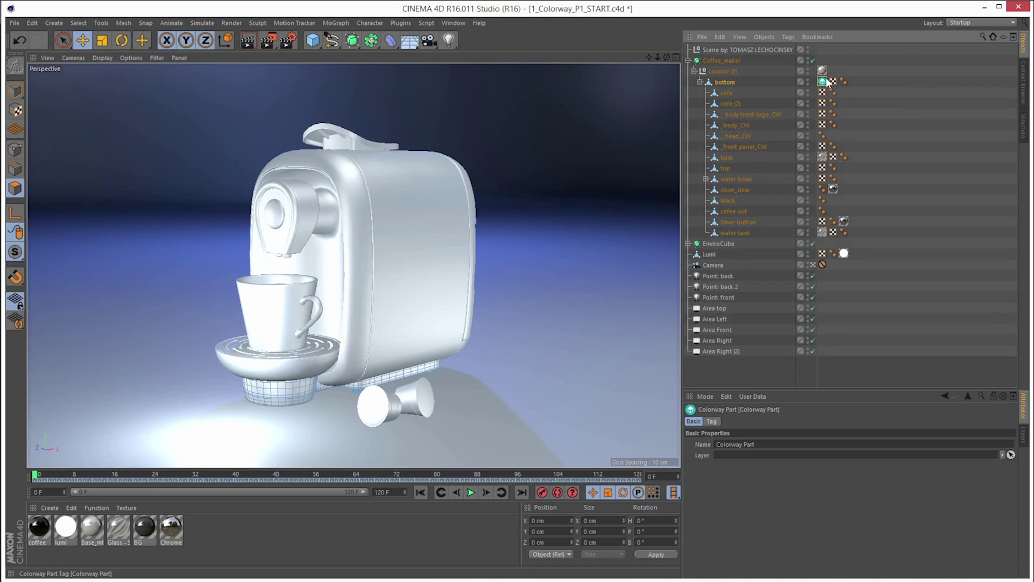
pyautogui.press('Delete')
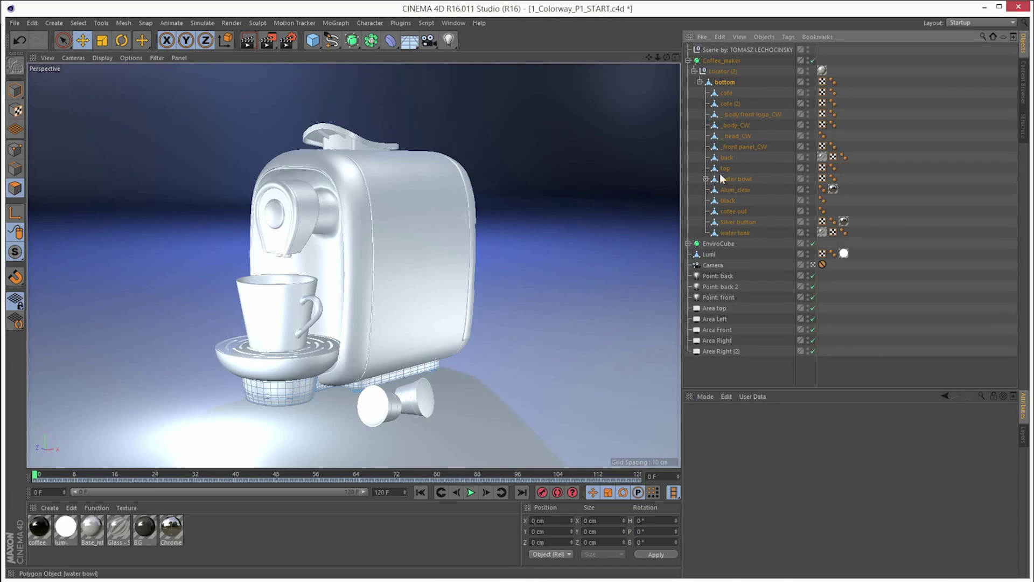
# Step: Add Colorway Part tags to the _body front logo_CW, _body_CW, _head_CW and _front panel_CW objects together
pyautogui.click(728, 125)
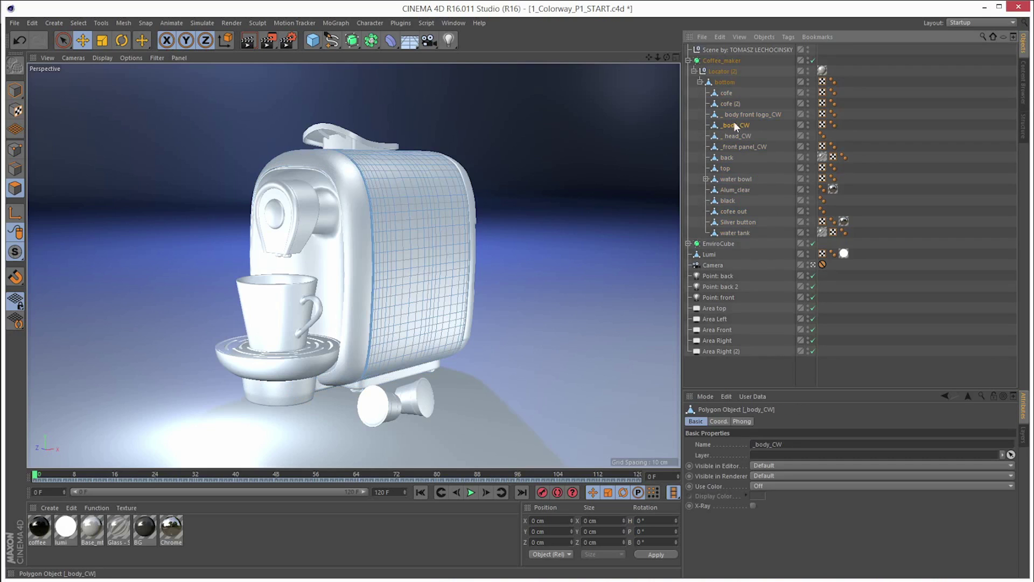
pyautogui.click(766, 115)
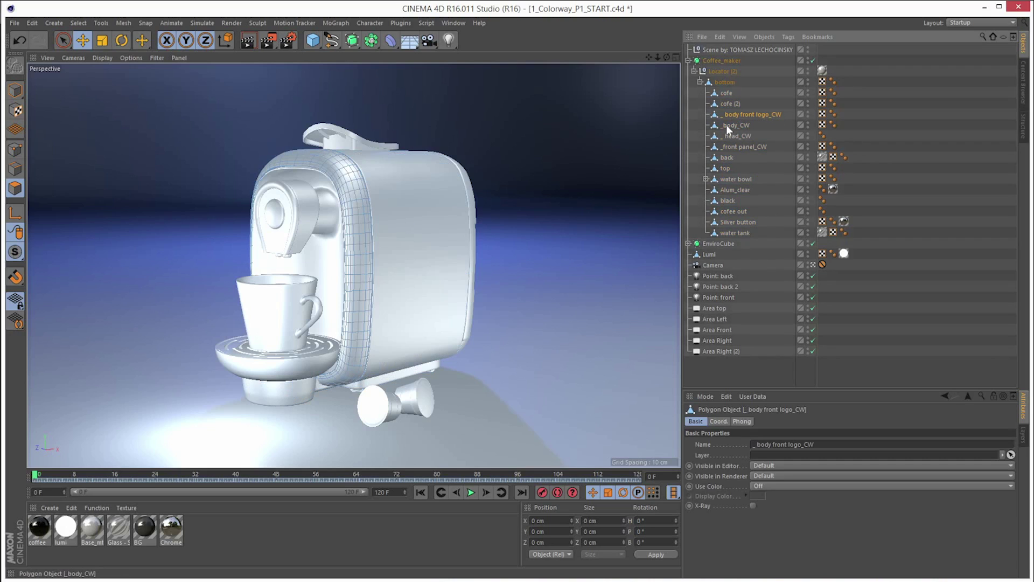
pyautogui.click(733, 136)
pyautogui.click(737, 147)
pyautogui.click(739, 116)
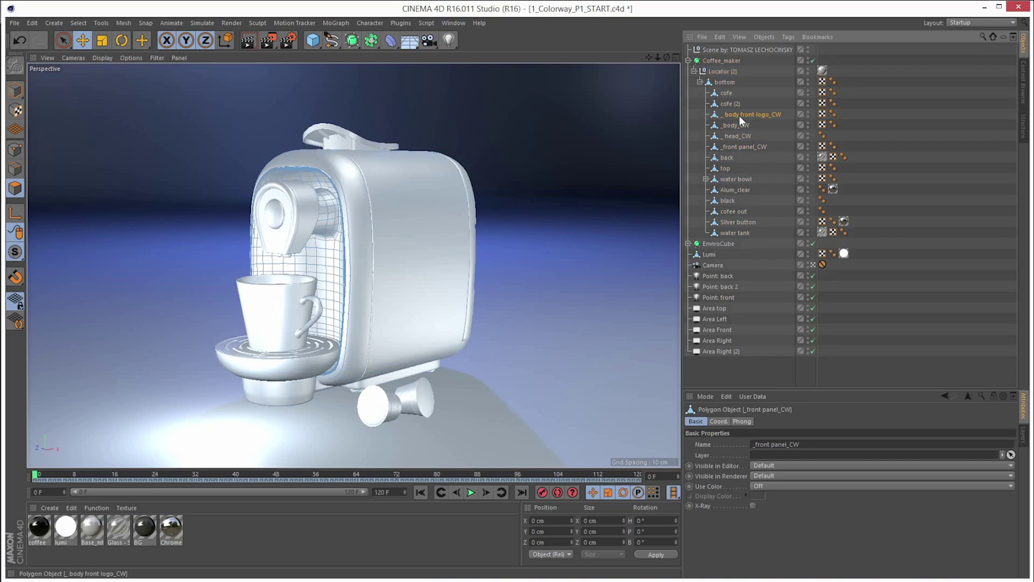
pyautogui.keyDown('shift'); pyautogui.click(735, 143); pyautogui.keyUp('shift')
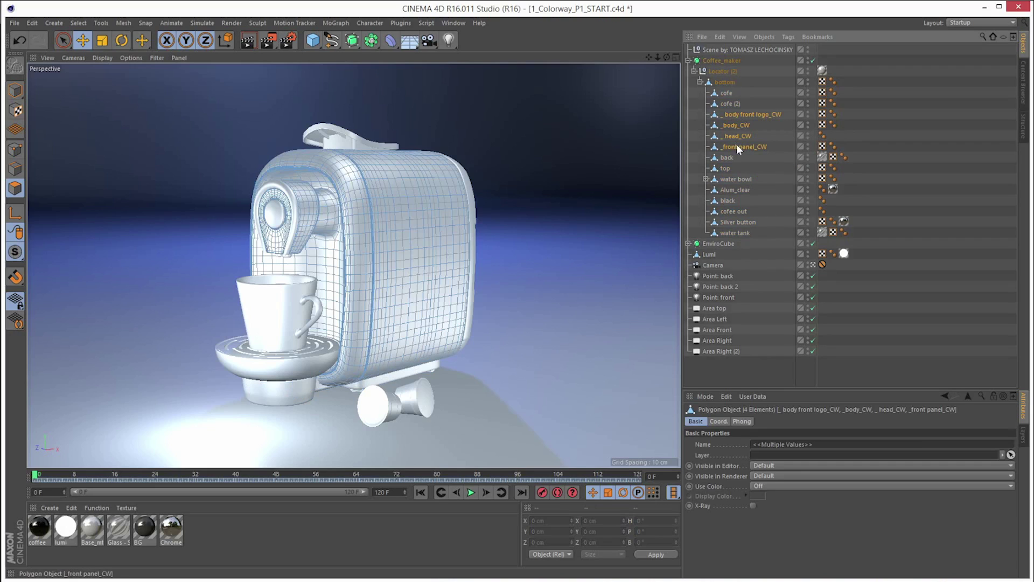
pyautogui.rightClick(742, 114)
pyautogui.moveTo(776, 154)
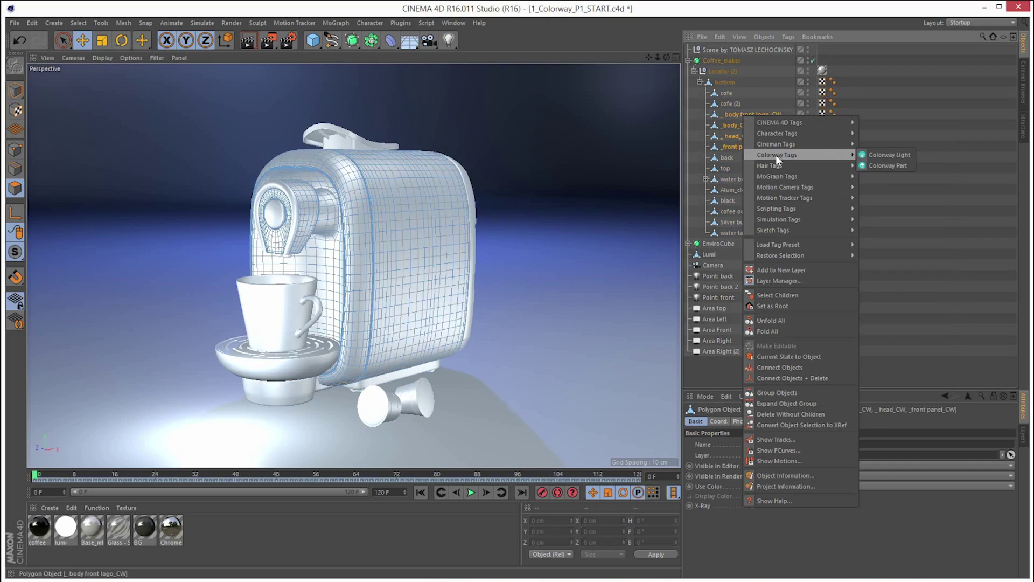
pyautogui.click(887, 166)
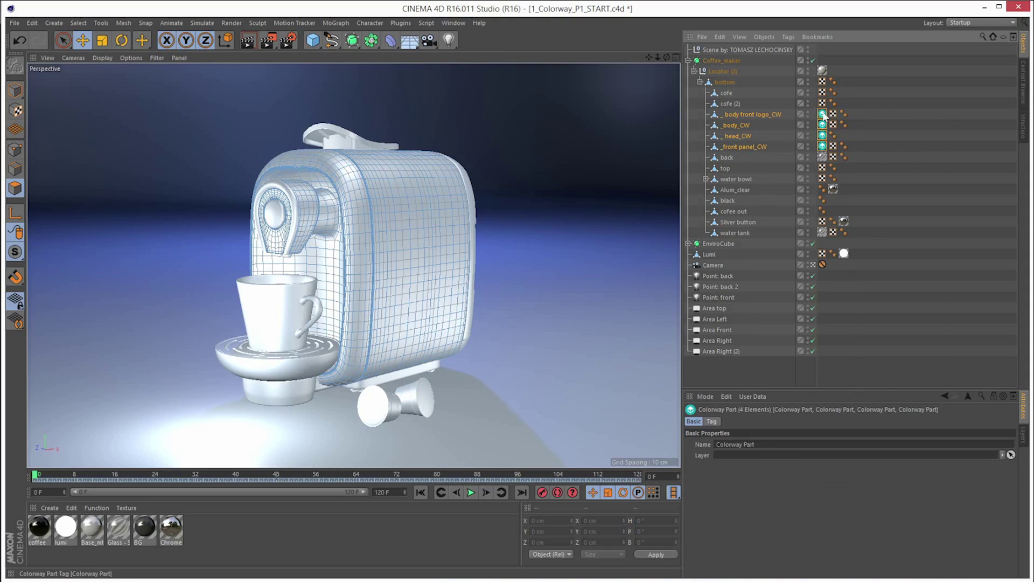
# Step: Add a Colorway Part tag to the Locator (2) parent null and clear the selection
pyautogui.click(724, 73)
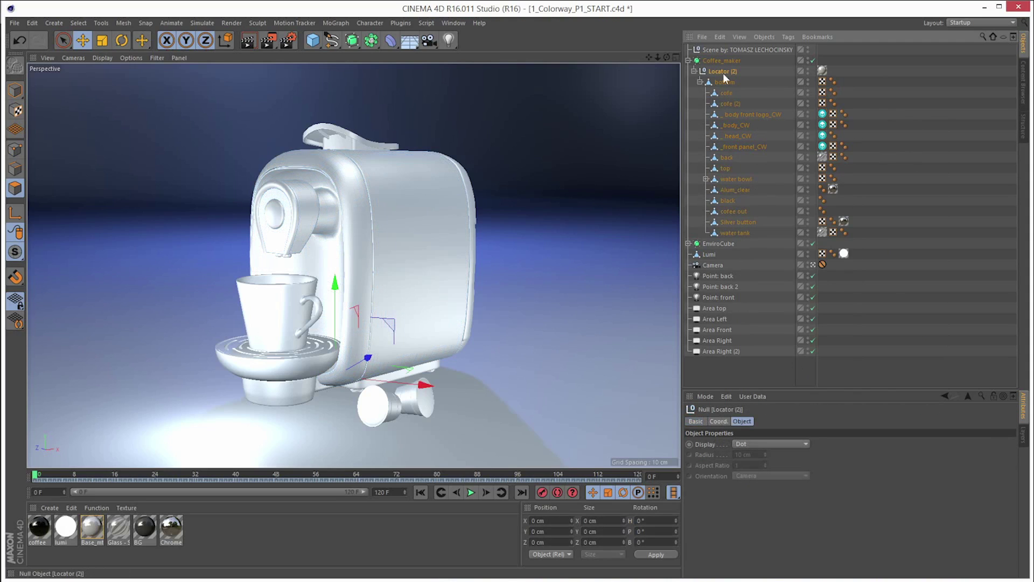
pyautogui.rightClick(723, 73)
pyautogui.moveTo(770, 113)
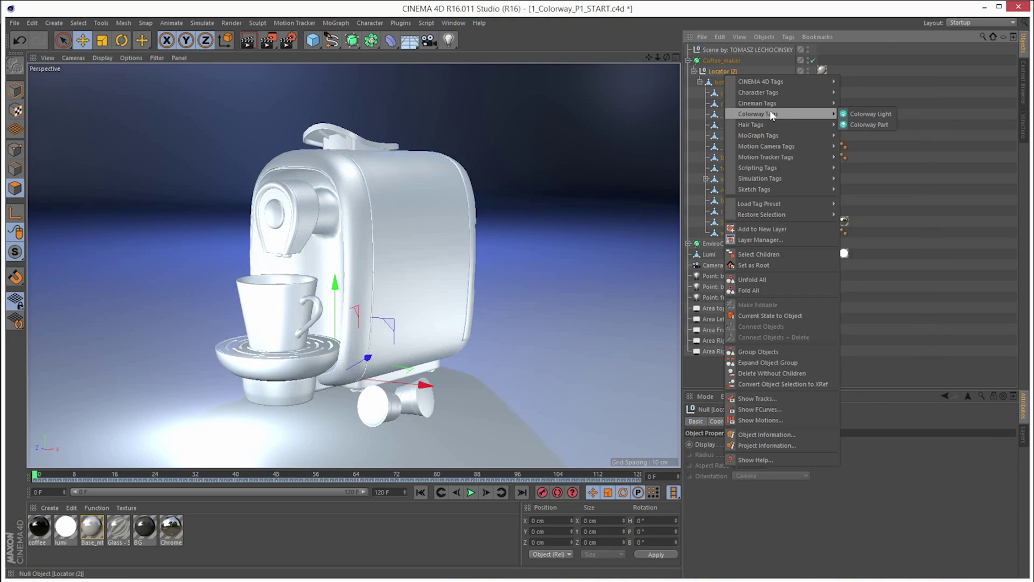
pyautogui.click(859, 124)
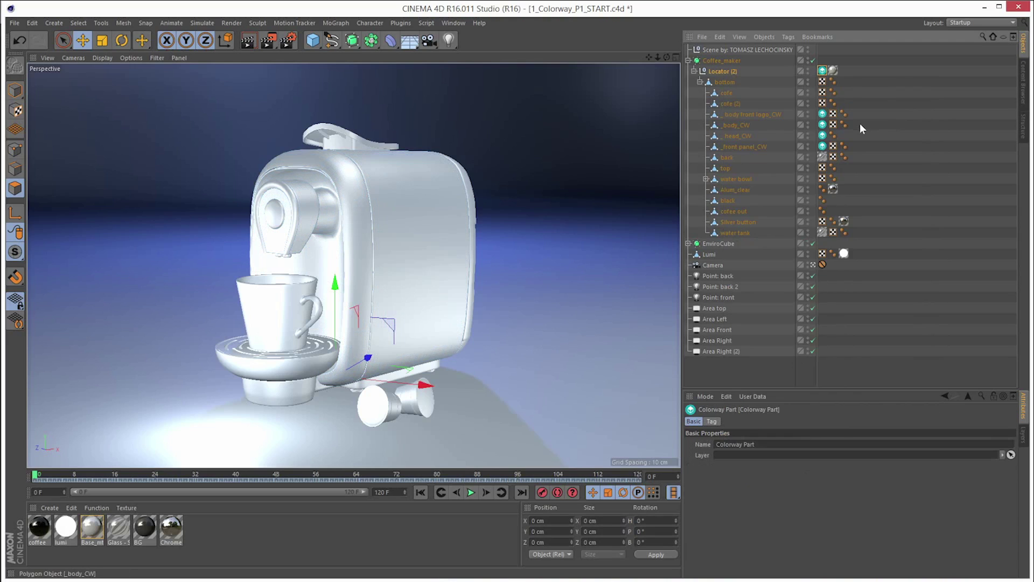
pyautogui.click(746, 69)
# Step: Examine how the Colorway Part tag on Locator (2) relates to the tags on its four _CW child parts
pyautogui.click(821, 73)
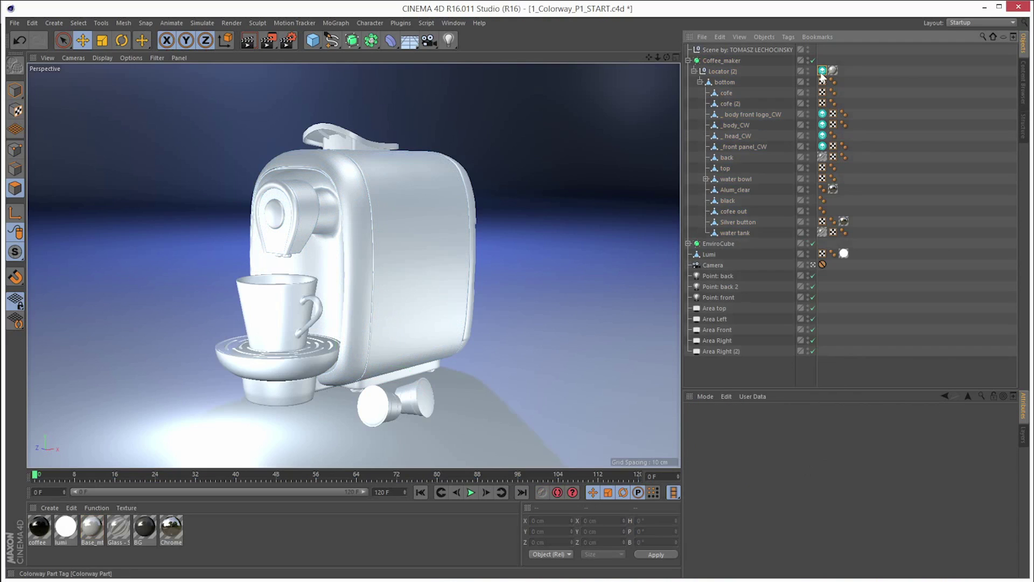
pyautogui.click(720, 75)
pyautogui.click(822, 117)
pyautogui.click(823, 126)
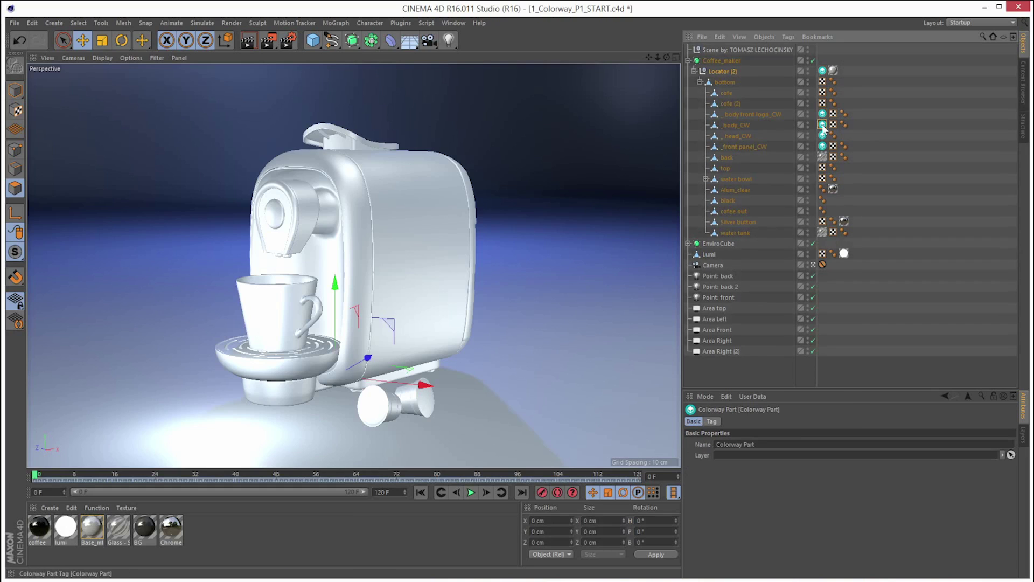
pyautogui.click(730, 72)
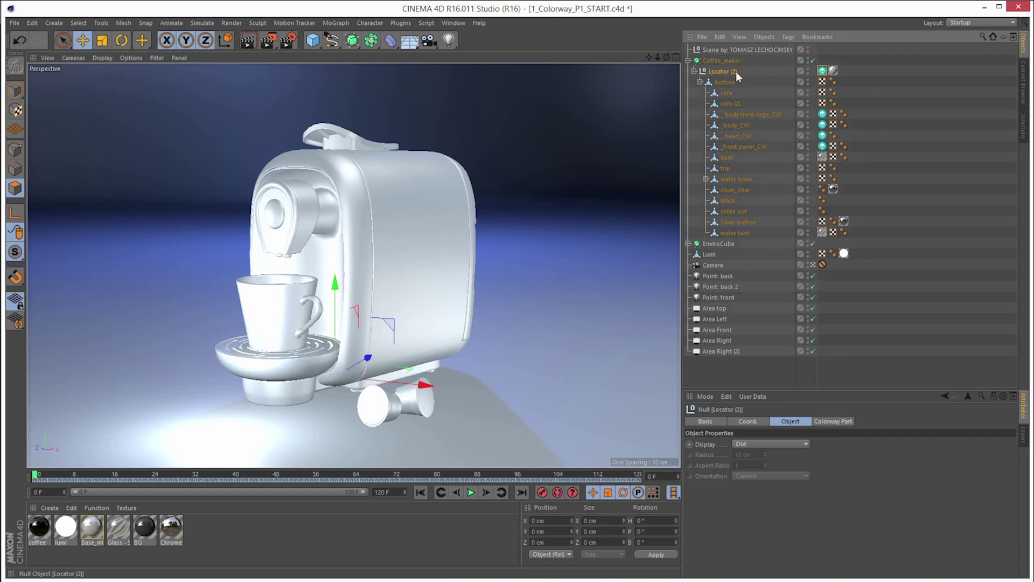
pyautogui.click(822, 70)
pyautogui.click(823, 135)
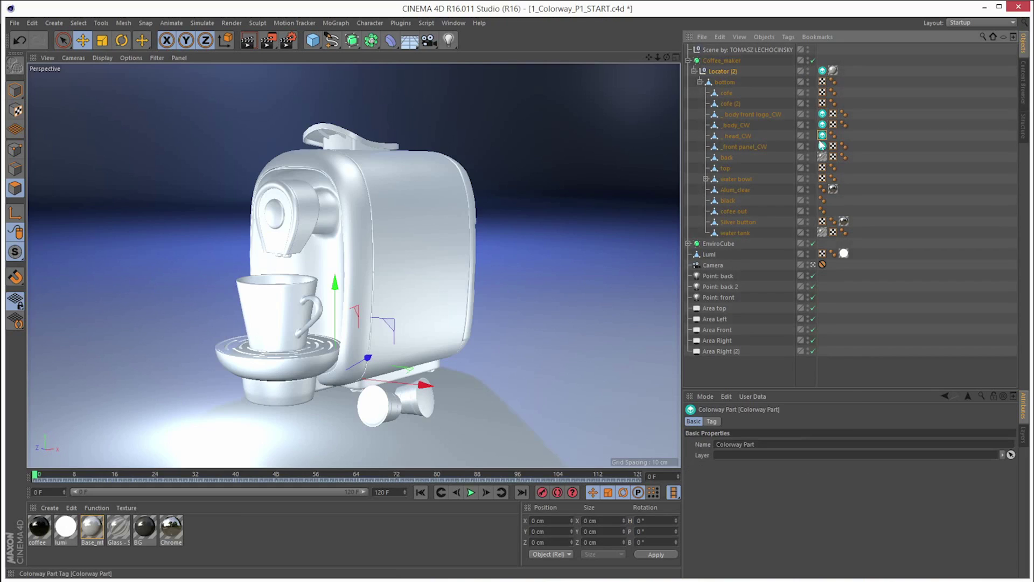
pyautogui.click(823, 125)
pyautogui.click(823, 146)
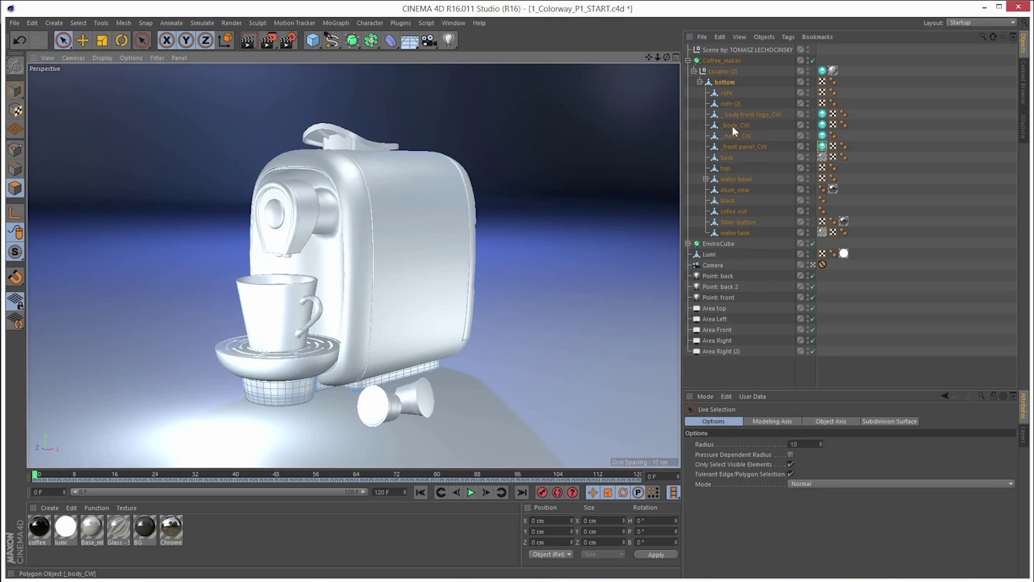
pyautogui.click(741, 113)
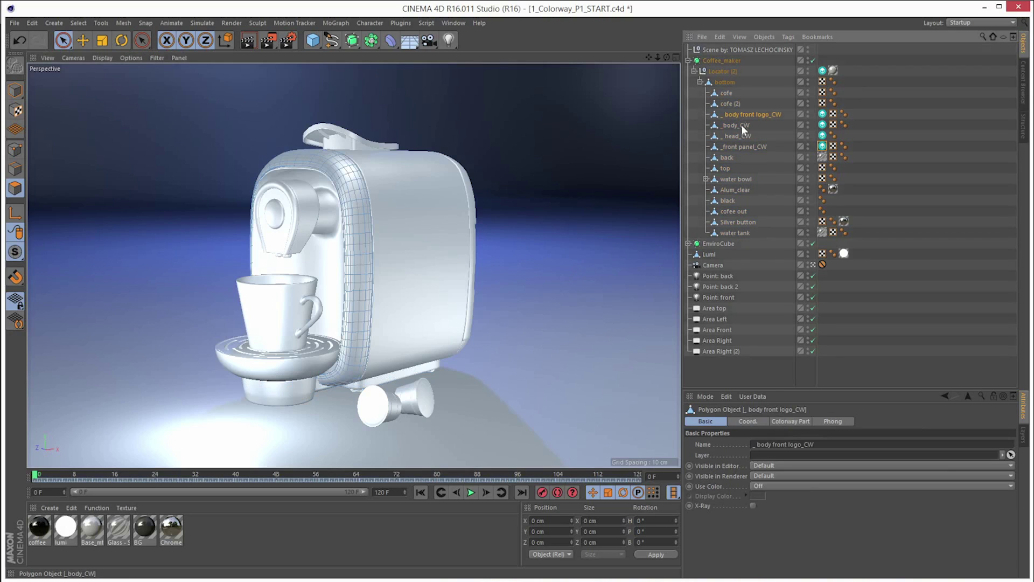
# Step: Examine the Colorway Part tags on the _body front logo_CW, _body_CW, _head_CW and _front panel_CW objects, and clear the selection
pyautogui.click(822, 115)
pyautogui.click(822, 125)
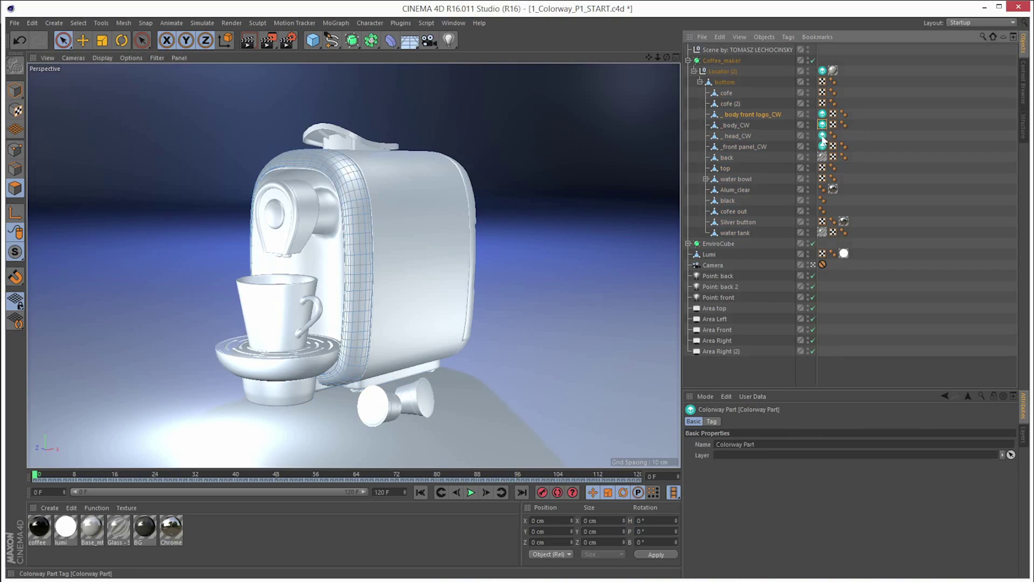
pyautogui.click(822, 136)
pyautogui.click(822, 146)
pyautogui.click(822, 114)
pyautogui.click(822, 126)
pyautogui.click(822, 137)
pyautogui.click(822, 147)
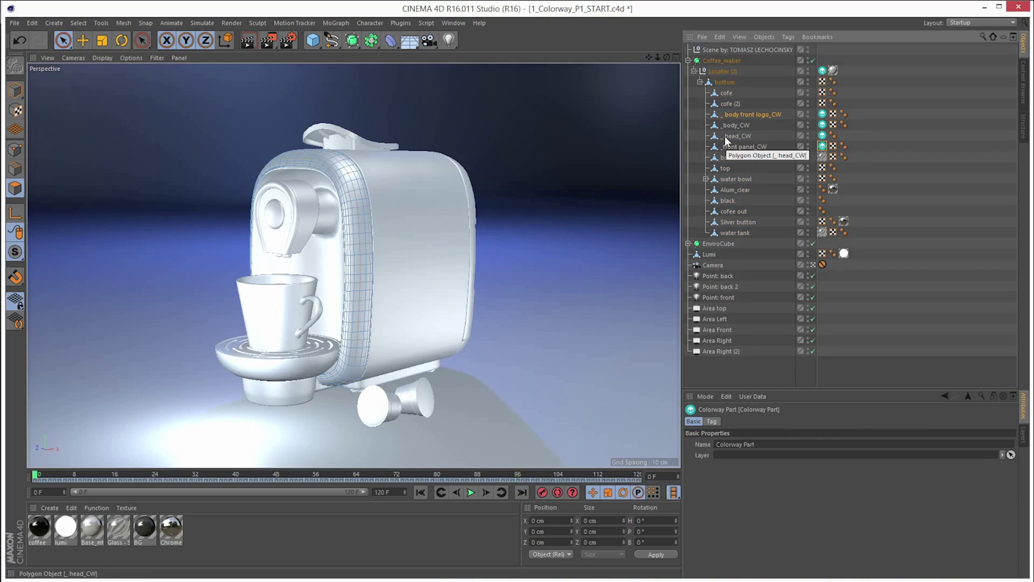
pyautogui.click(448, 140)
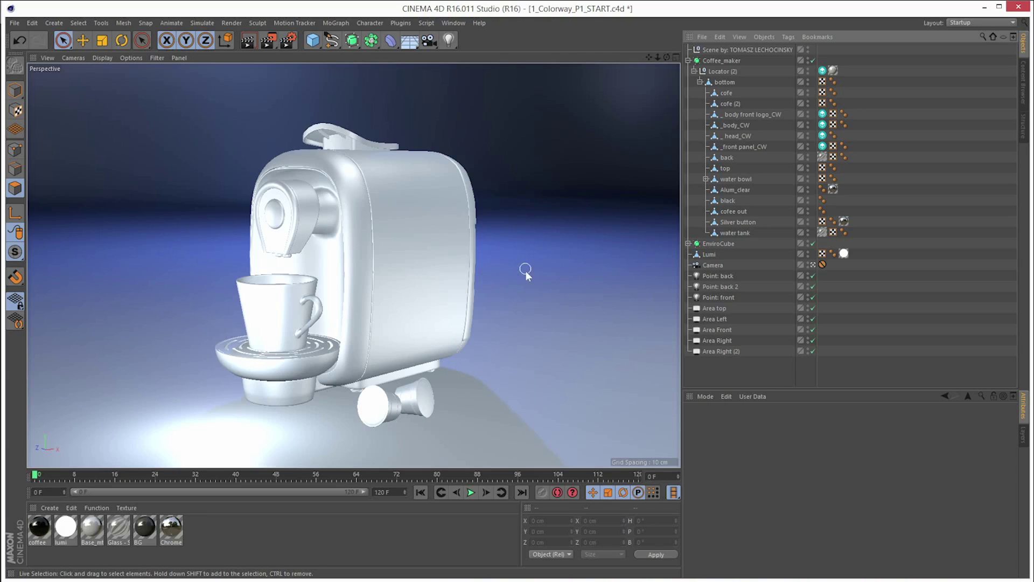
# Step: Add Colorway Light tags to all lights from Point: back through Area Right (2) together and clear the selection
pyautogui.click(708, 277)
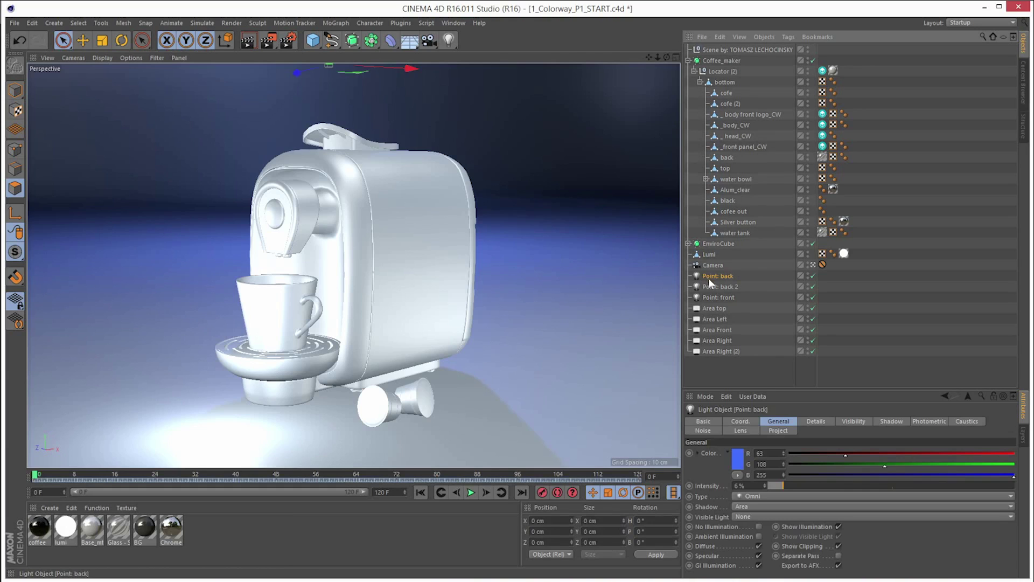
pyautogui.keyDown('shift'); pyautogui.click(713, 352); pyautogui.keyUp('shift')
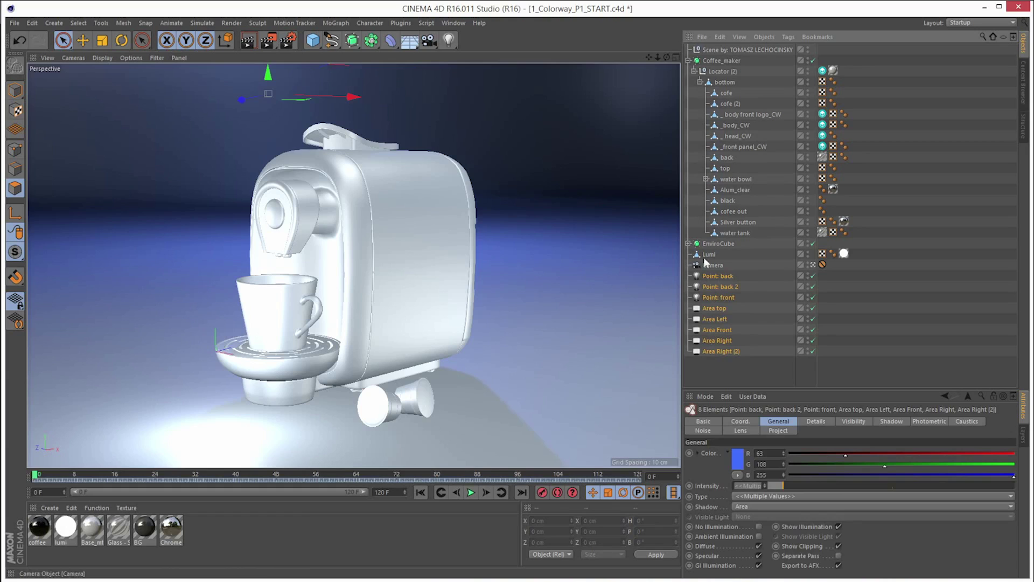
pyautogui.rightClick(715, 285)
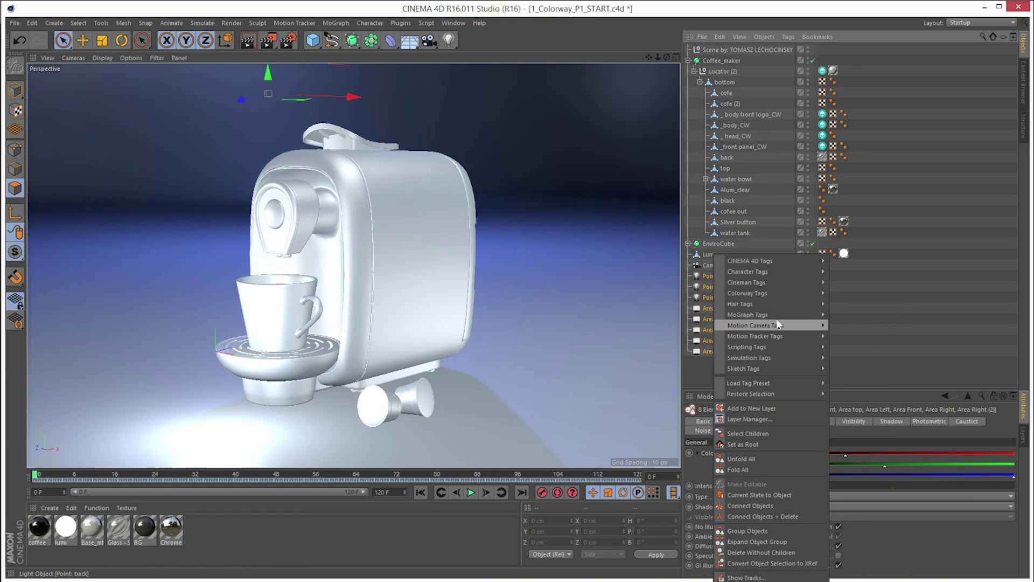
pyautogui.moveTo(774, 316)
pyautogui.moveTo(765, 291)
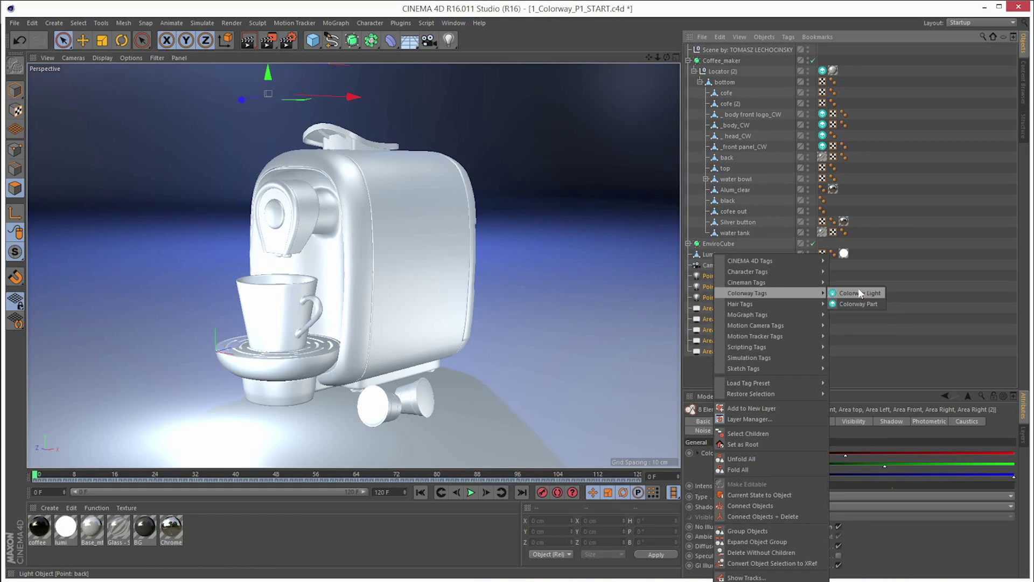
pyautogui.click(867, 293)
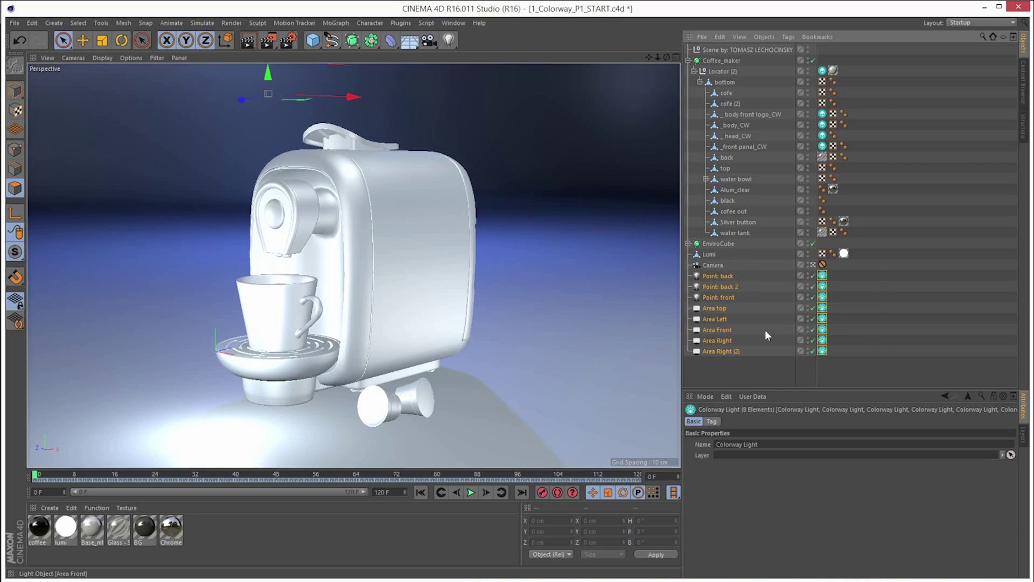
pyautogui.click(742, 363)
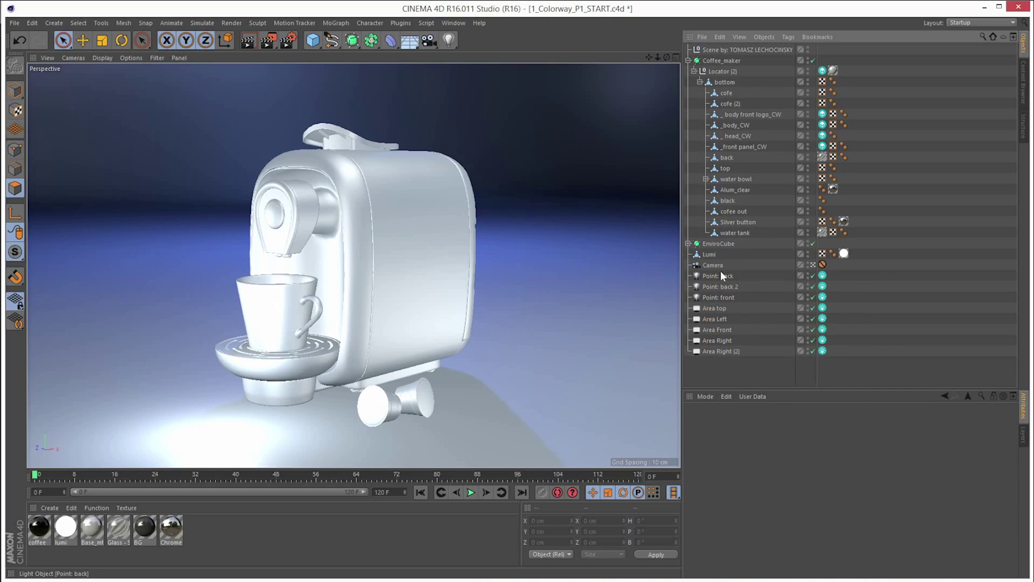
# Step: Examine the individual Colorway Light tags on the Point: back, Point: back 2 and Point: front lights
pyautogui.click(822, 275)
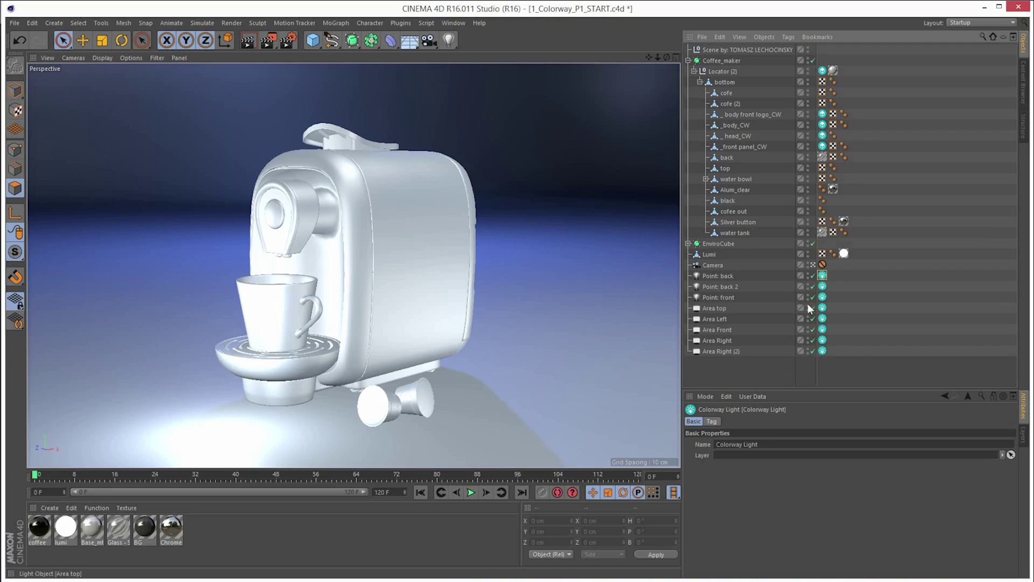
pyautogui.click(716, 286)
pyautogui.click(719, 297)
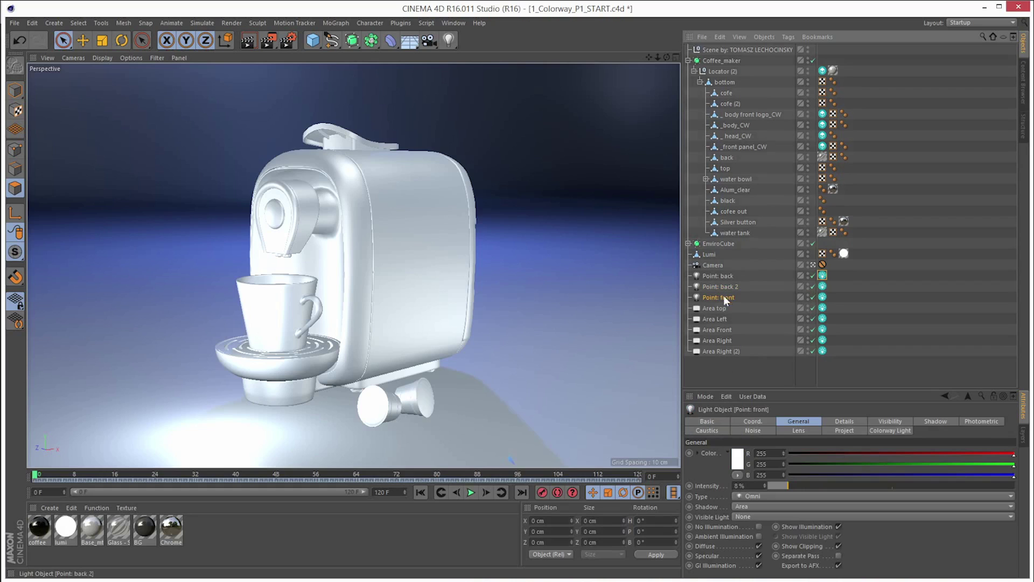
pyautogui.click(821, 296)
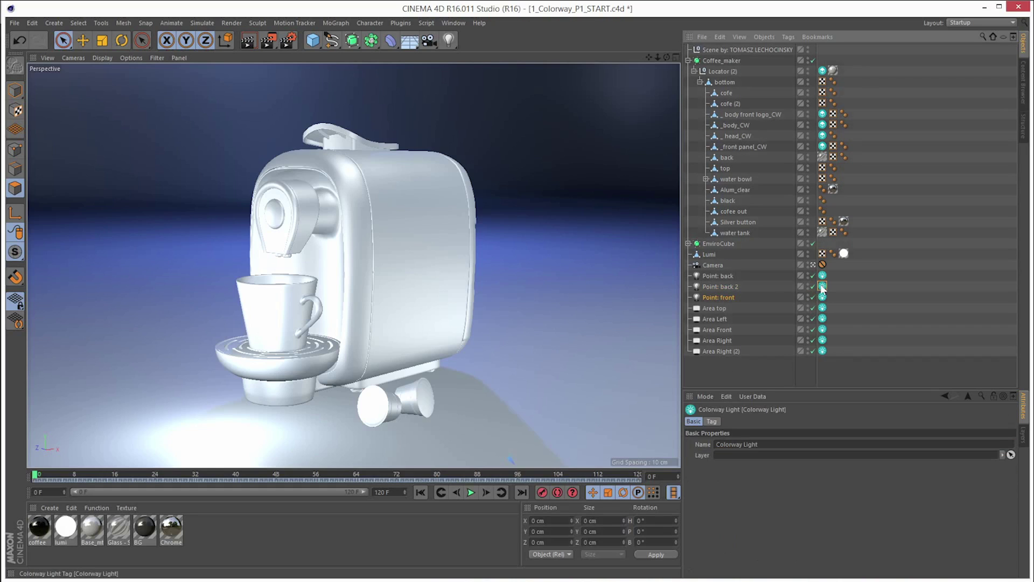
pyautogui.click(715, 307)
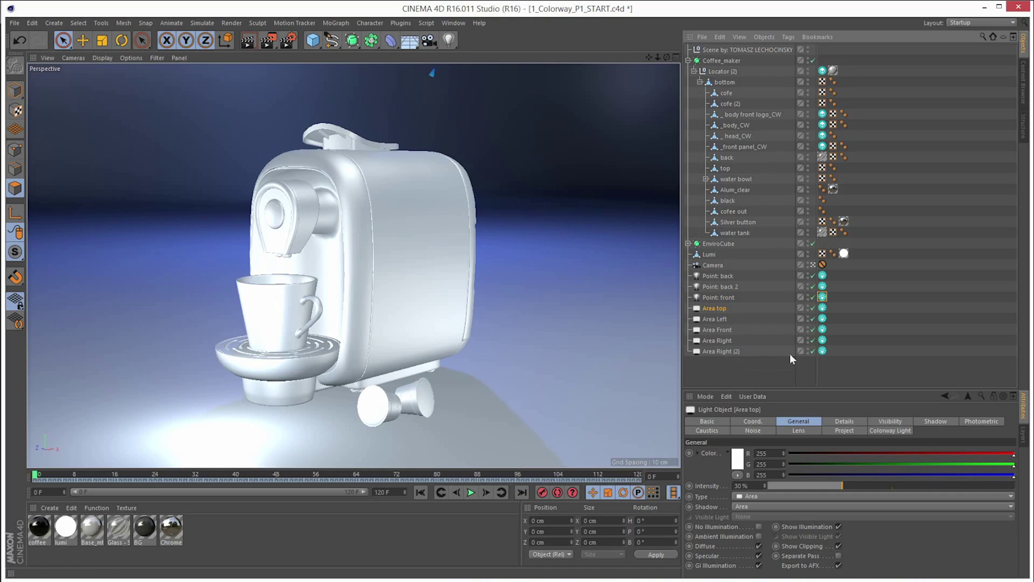
# Step: Rename the Colorway Light tags of the five area lights together as AREA LIGHTS
pyautogui.click(822, 307)
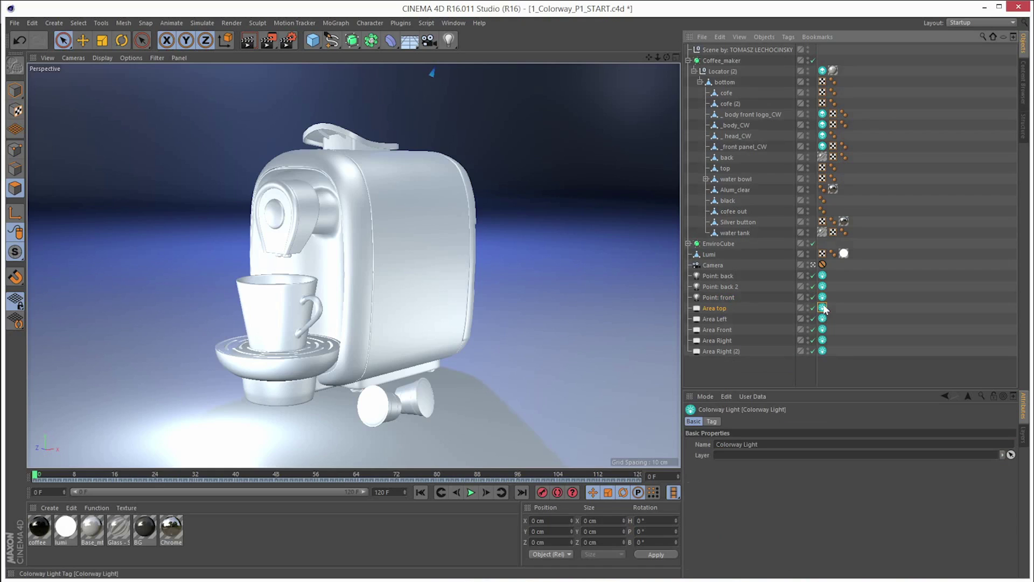
pyautogui.keyDown('shift'); pyautogui.click(822, 351); pyautogui.keyUp('shift')
pyautogui.doubleClick(762, 443)
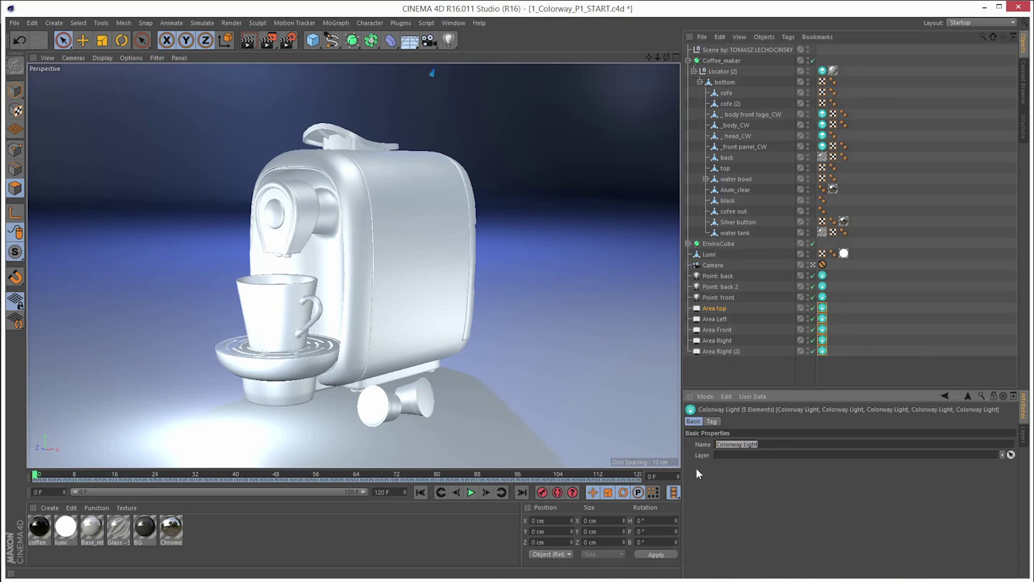
pyautogui.write('AREA LIGHTS')
pyautogui.press('Return')
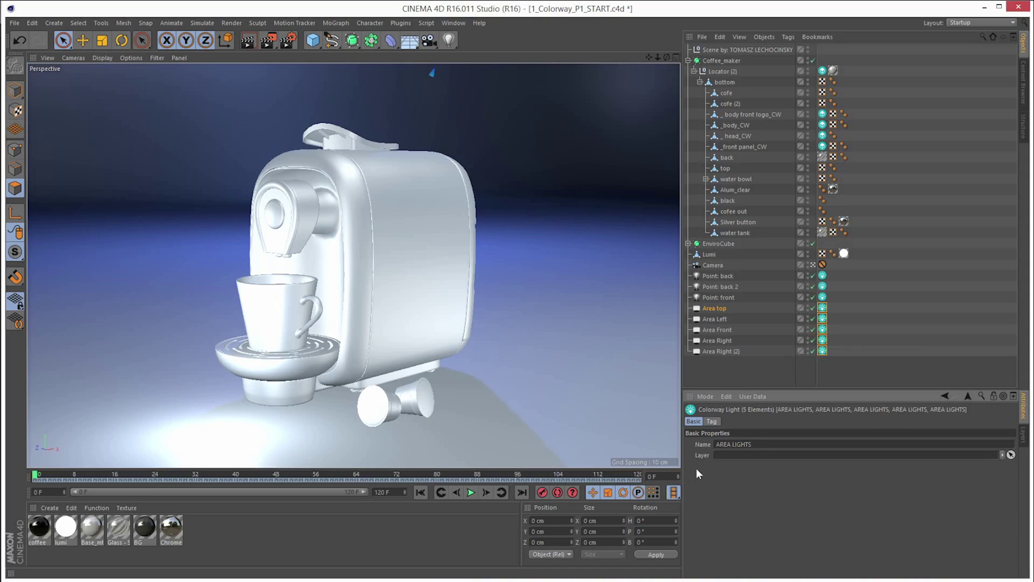
# Step: Examine the shared tag name on the area lights from Area top through Area Right (2)
pyautogui.click(721, 351)
pyautogui.click(823, 329)
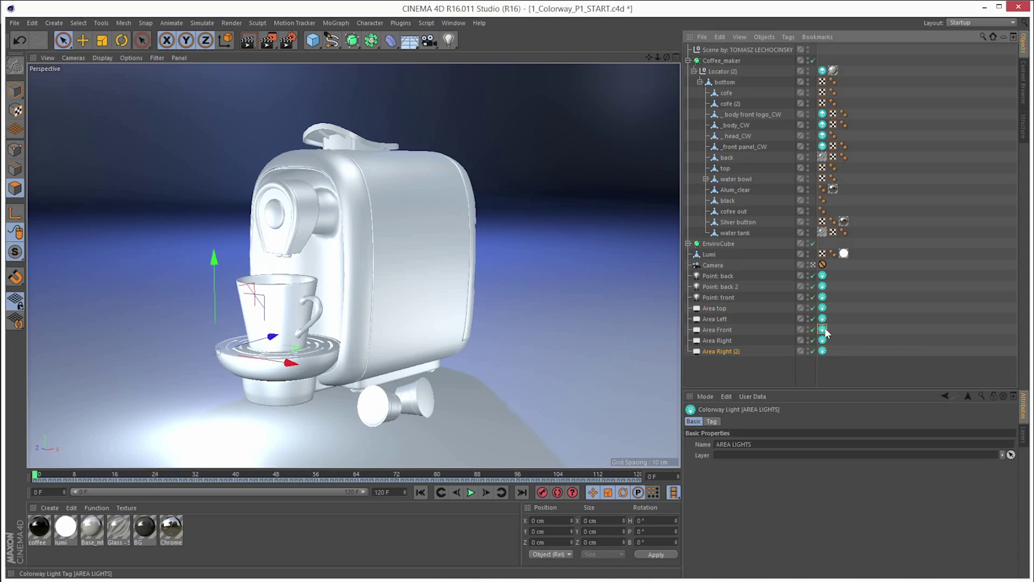
pyautogui.click(822, 308)
pyautogui.click(822, 350)
pyautogui.click(714, 308)
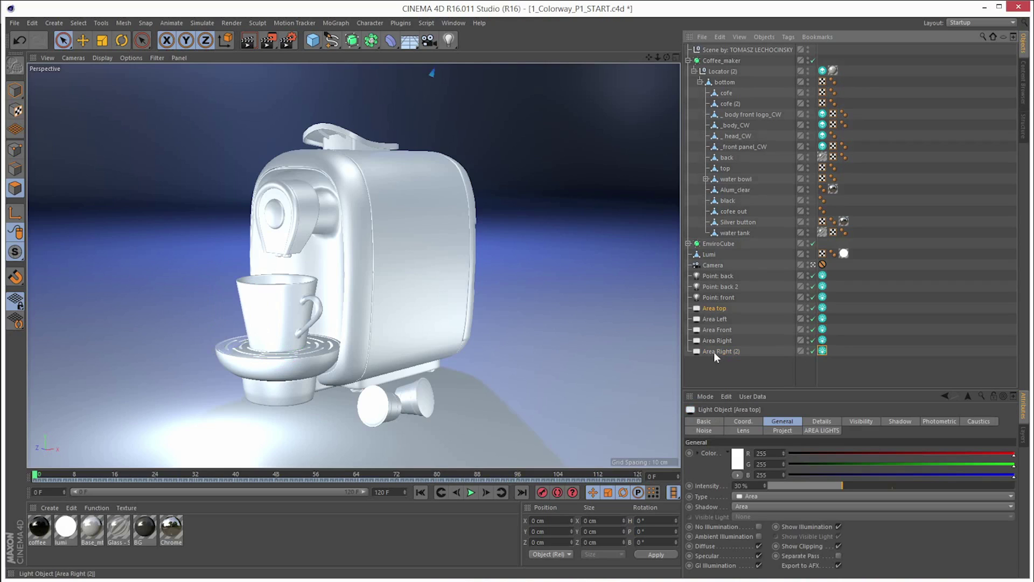
pyautogui.click(823, 308)
pyautogui.click(822, 340)
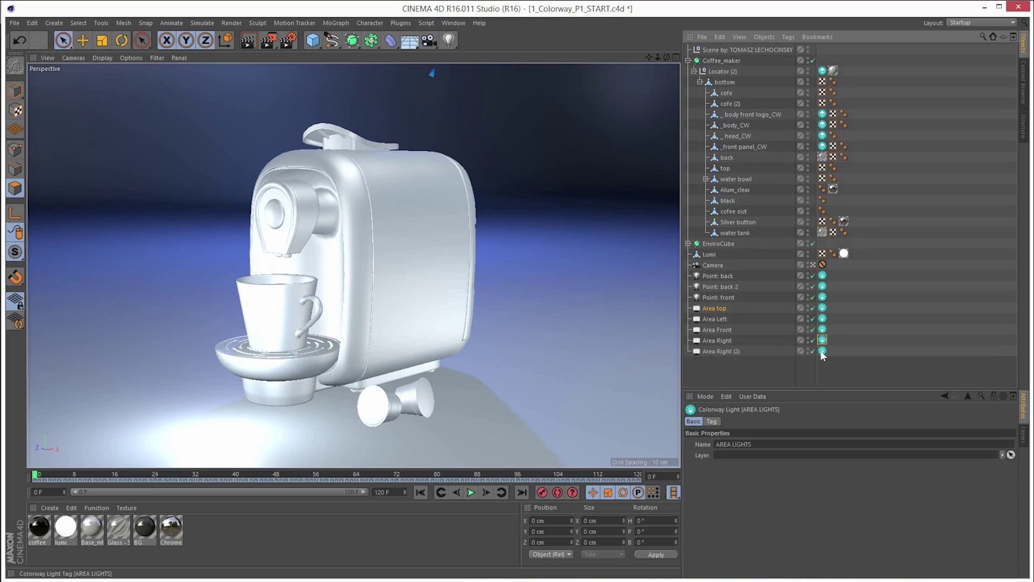
pyautogui.click(822, 350)
# Step: Check the Lumi object's luminous material and add a Colorway Light tag to the object
pyautogui.click(707, 254)
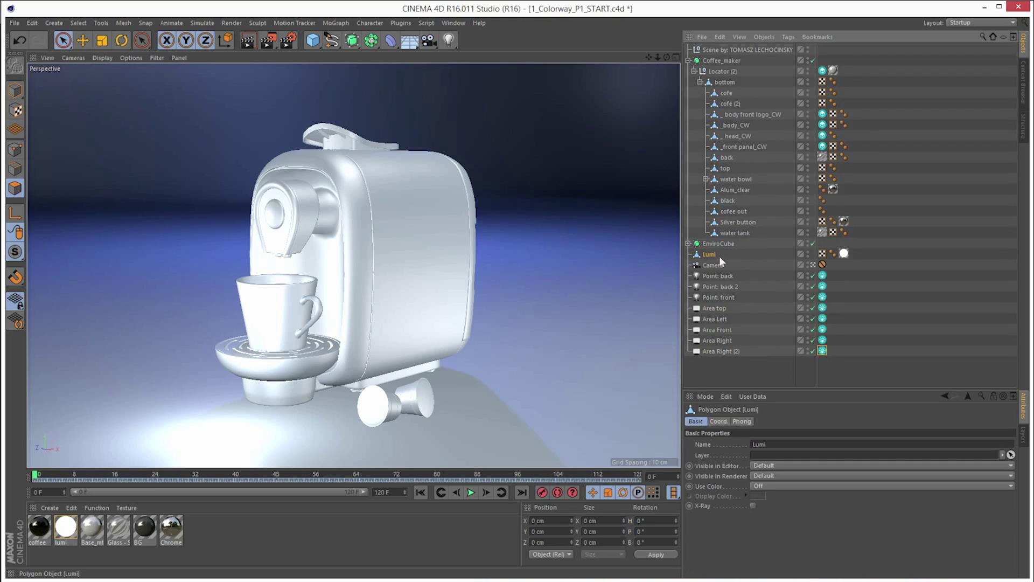
pyautogui.click(842, 254)
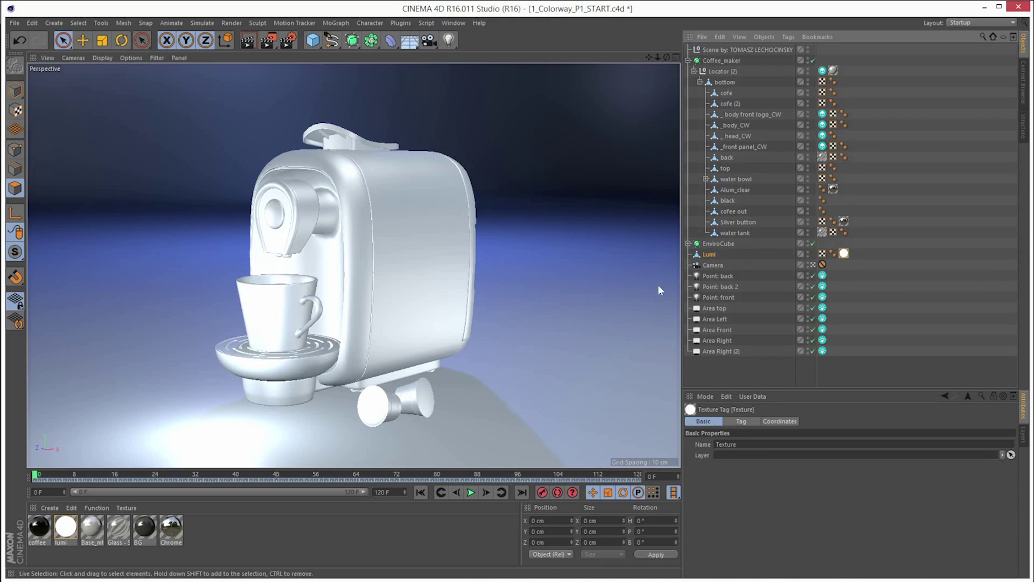
pyautogui.rightClick(706, 254)
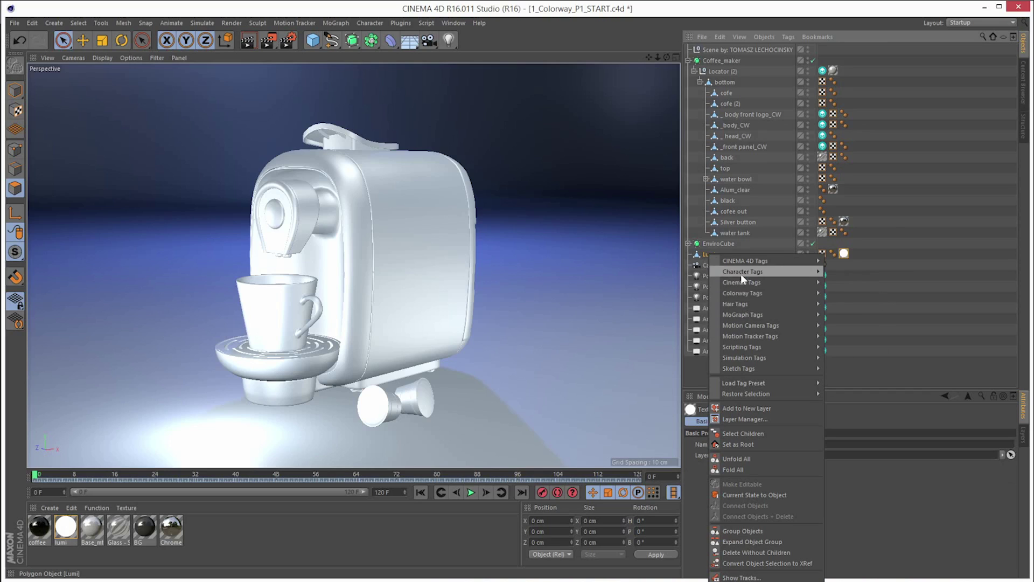
pyautogui.moveTo(746, 294)
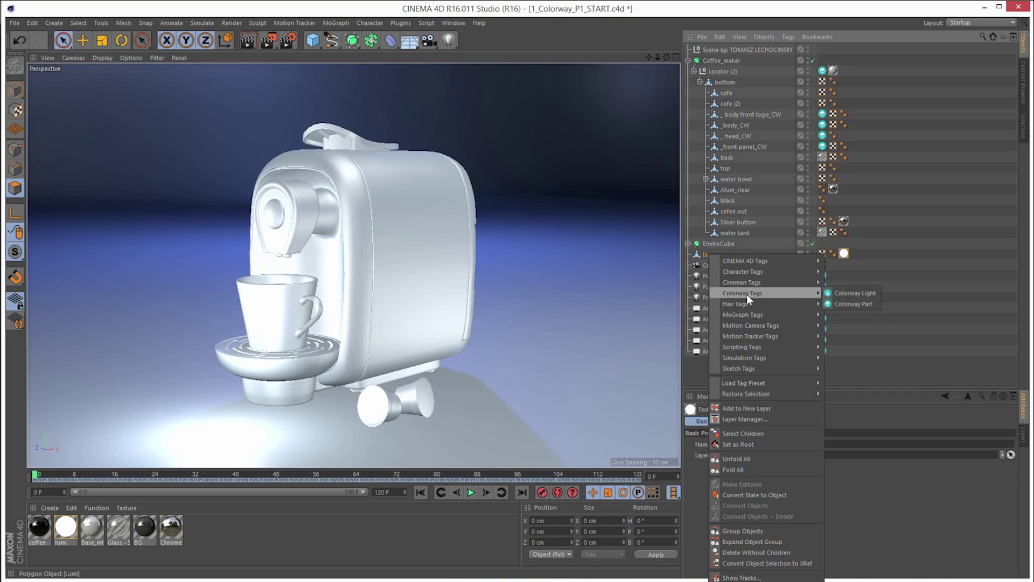
pyautogui.click(849, 294)
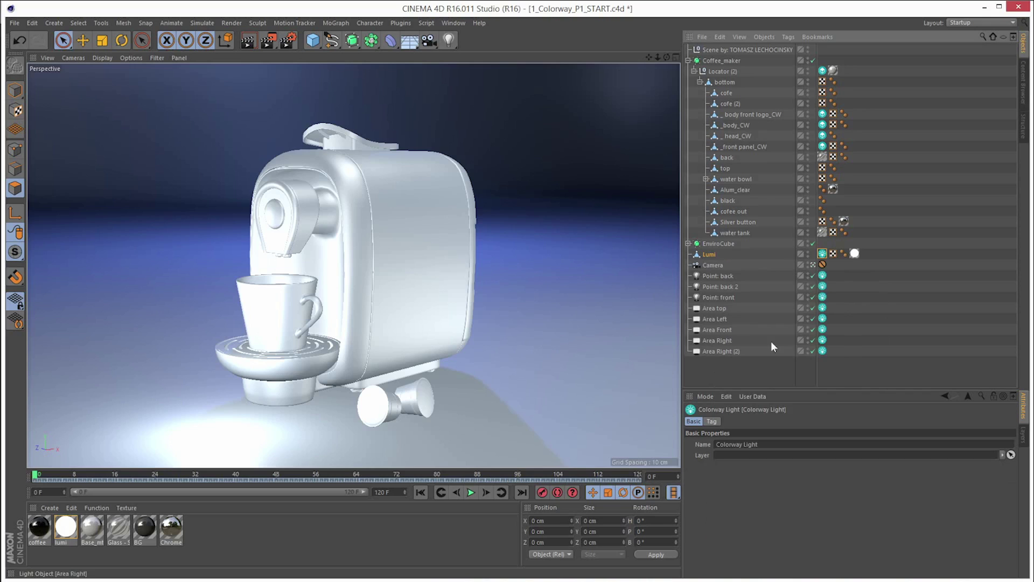
pyautogui.click(760, 371)
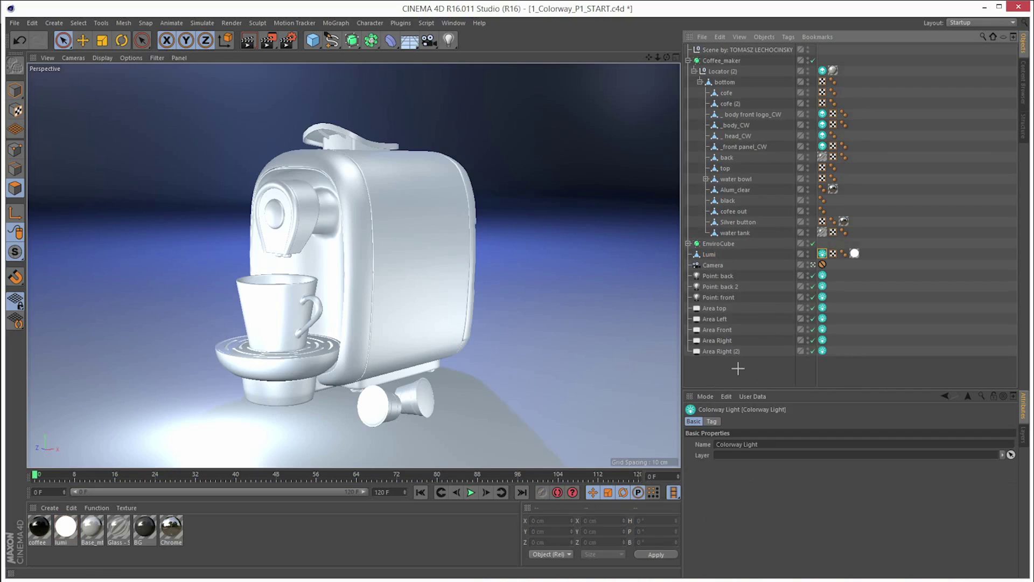
pyautogui.click(711, 255)
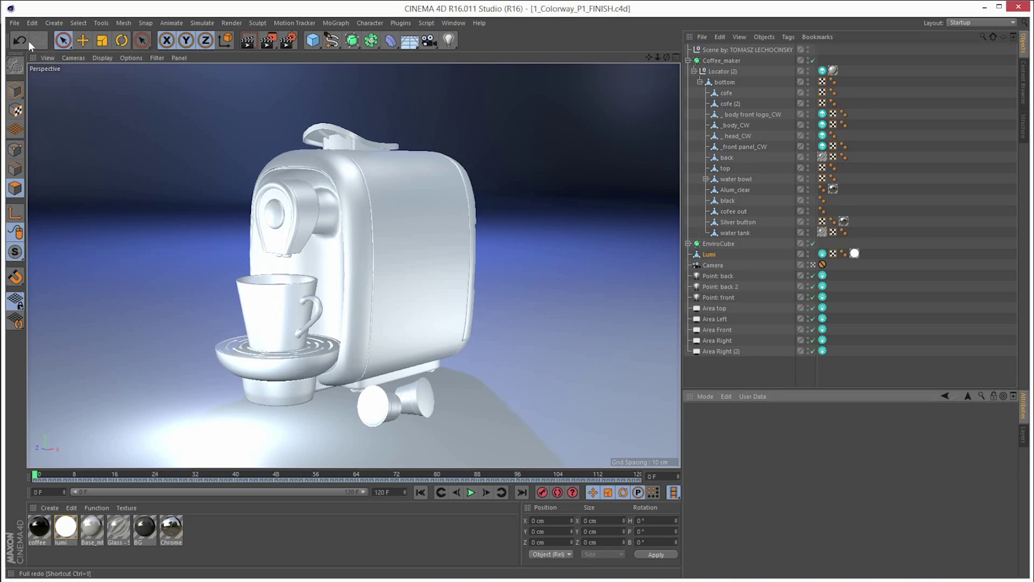
# Step: Start exporting the scene as a Colorway DeepColor file (.dci) through the Colorway plugin
pyautogui.click(15, 23)
pyautogui.moveTo(41, 197)
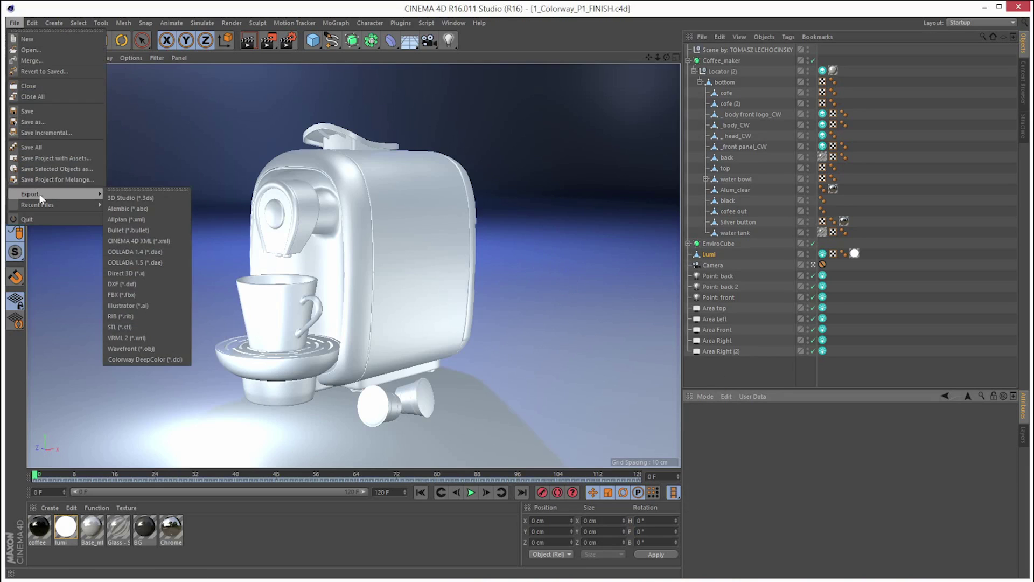
pyautogui.click(152, 359)
pyautogui.click(401, 24)
pyautogui.moveTo(414, 54)
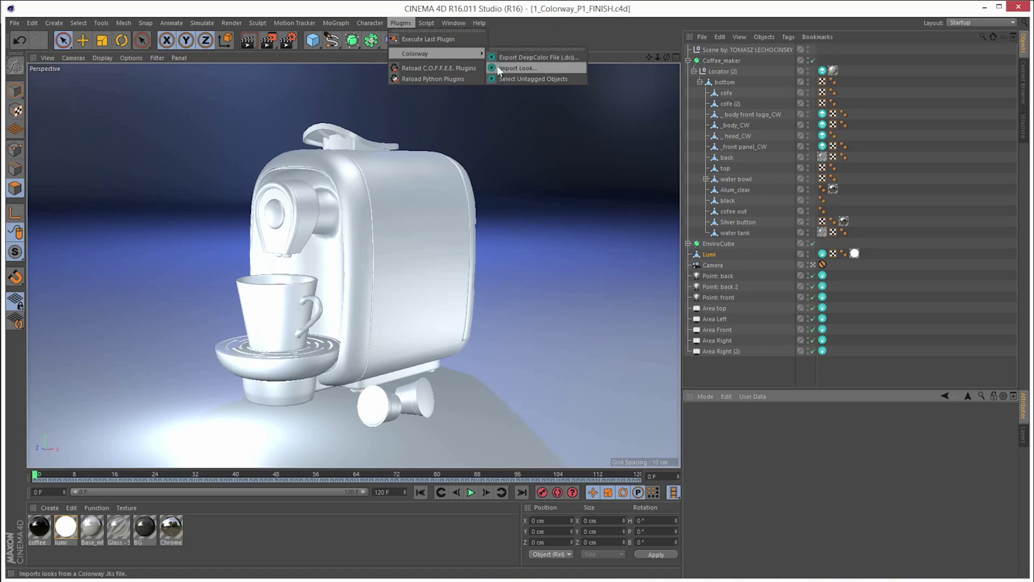
pyautogui.click(550, 57)
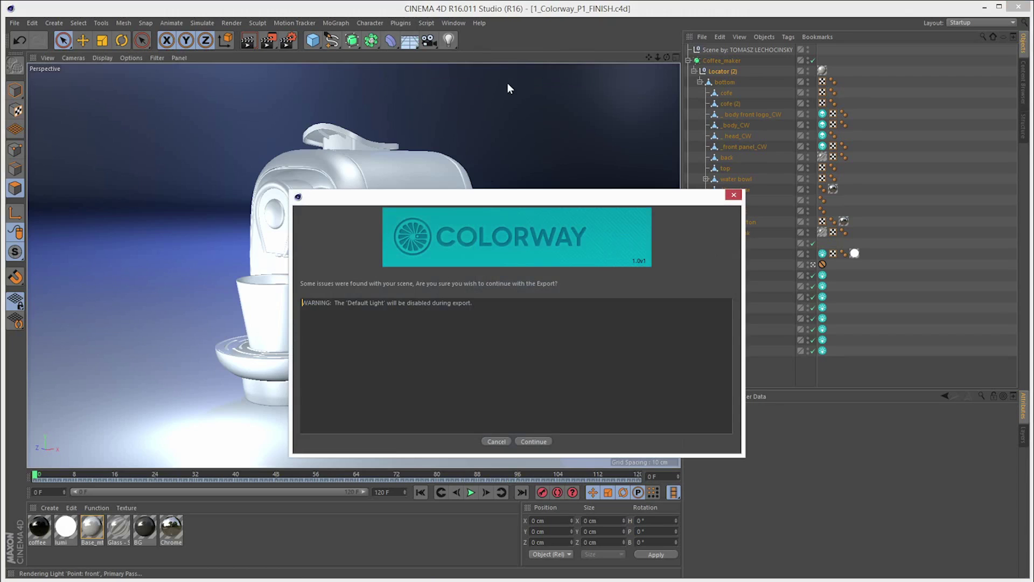
# Step: Review the scene issues listed for the Colorway export and continue with the export
pyautogui.moveTo(498, 345); pyautogui.dragTo(306, 313)
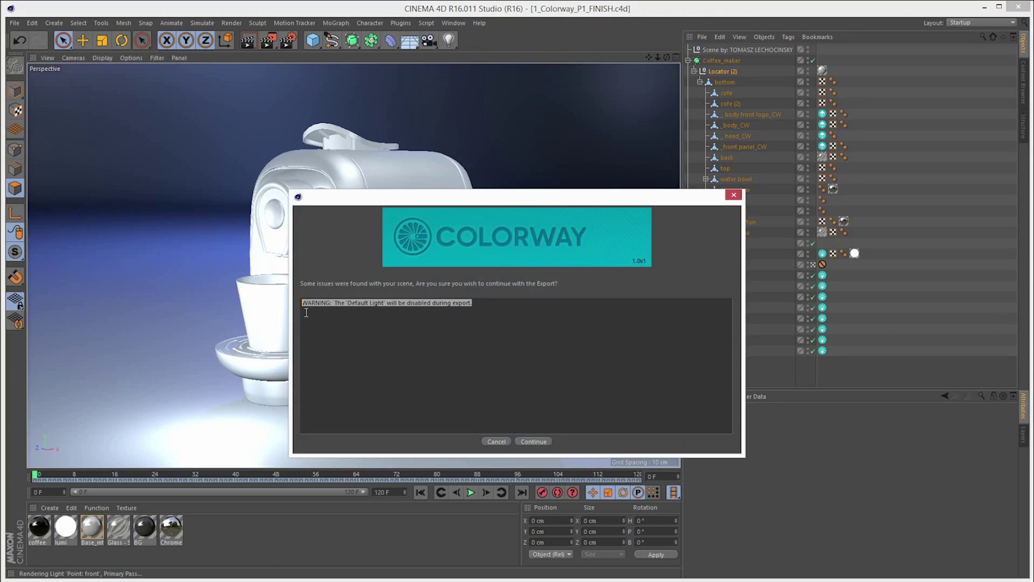
pyautogui.click(356, 351)
pyautogui.moveTo(513, 308); pyautogui.dragTo(303, 305)
pyautogui.click(464, 350)
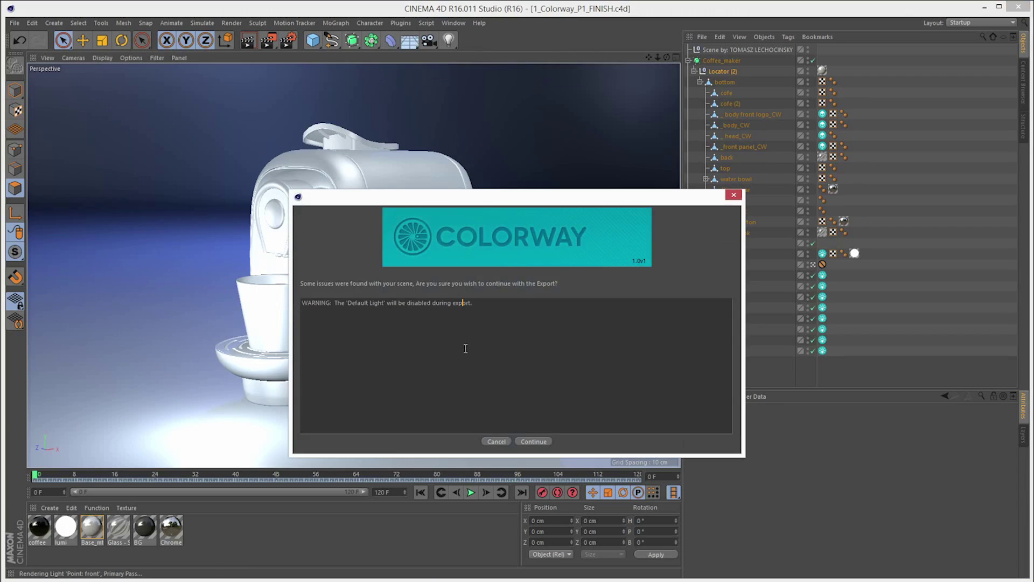
pyautogui.click(533, 442)
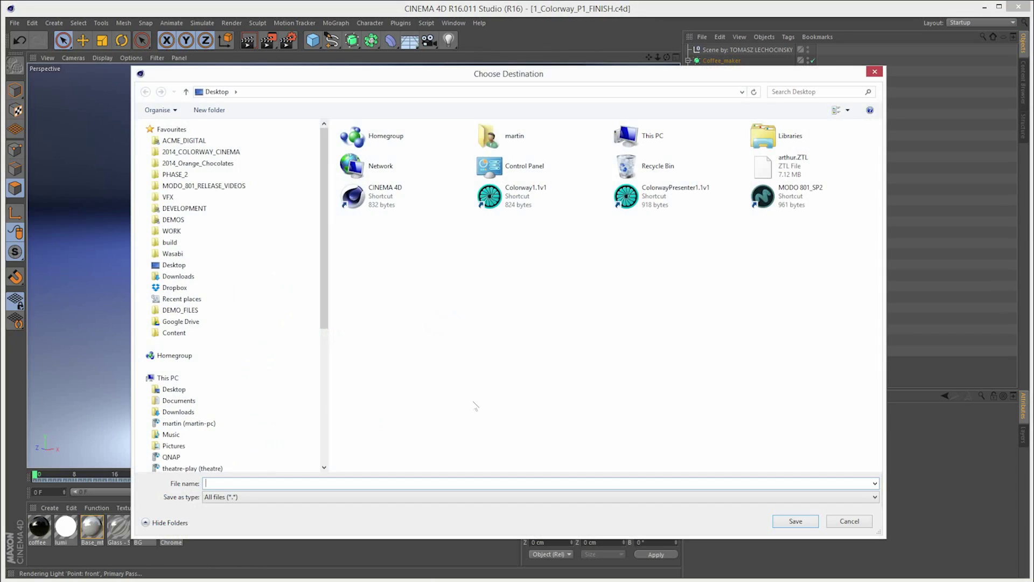
# Step: Save the DeepColor export to the Desktop with the file name c and export with procedural textures allowed
pyautogui.write('c')
pyautogui.press('Return')
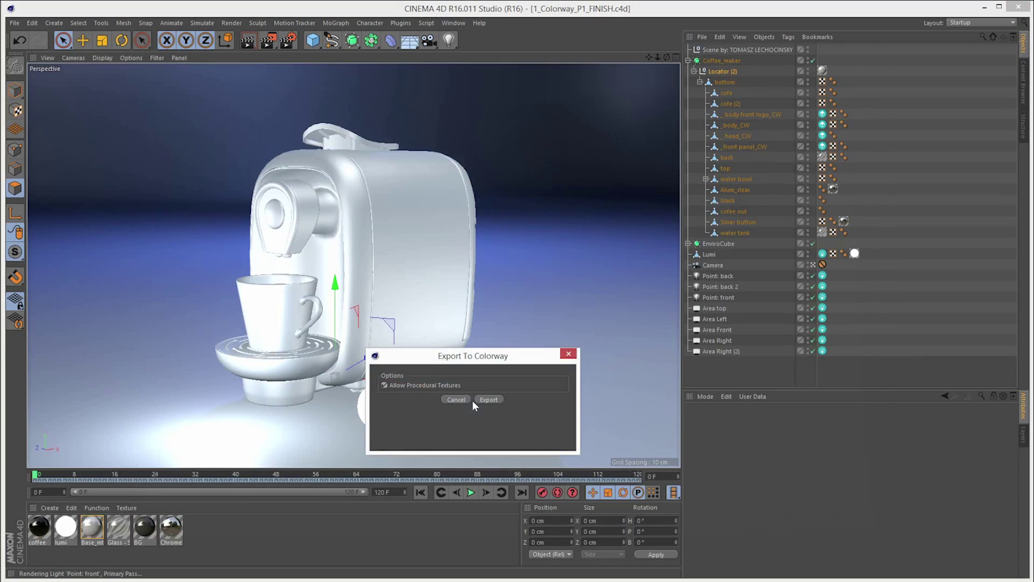
pyautogui.moveTo(510, 362); pyautogui.dragTo(514, 201)
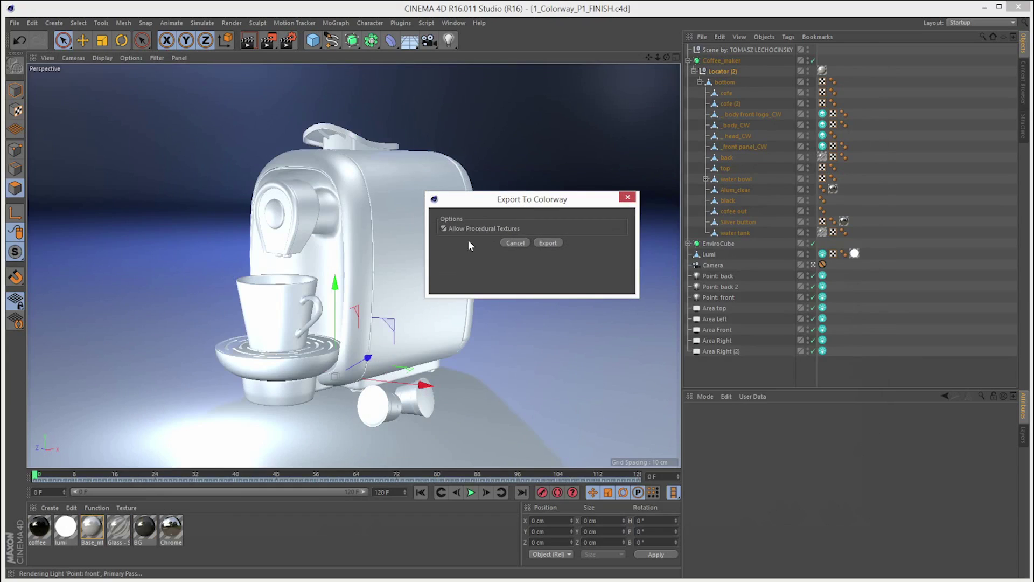
pyautogui.moveTo(521, 207); pyautogui.dragTo(551, 161)
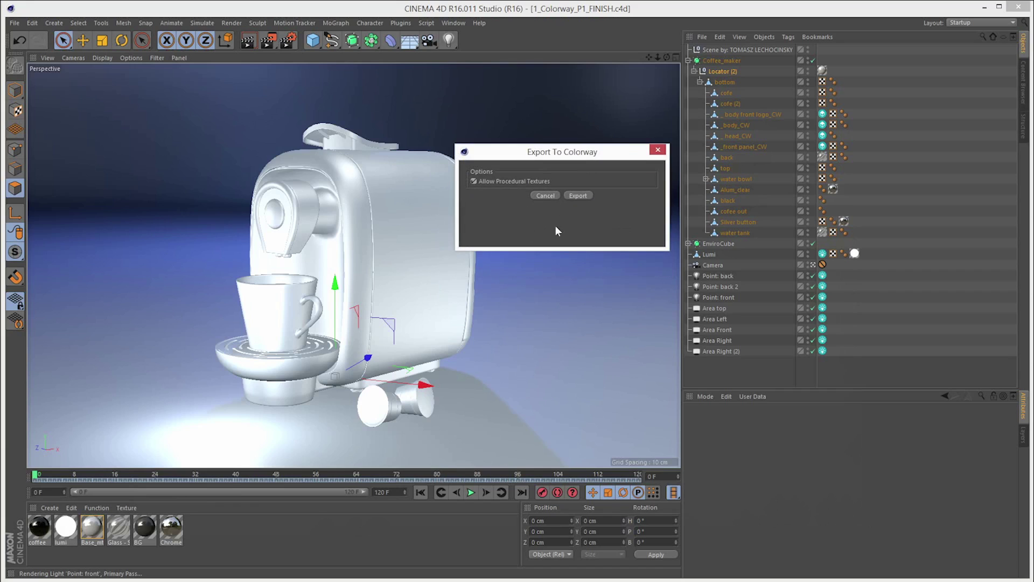
pyautogui.moveTo(563, 160); pyautogui.dragTo(557, 137)
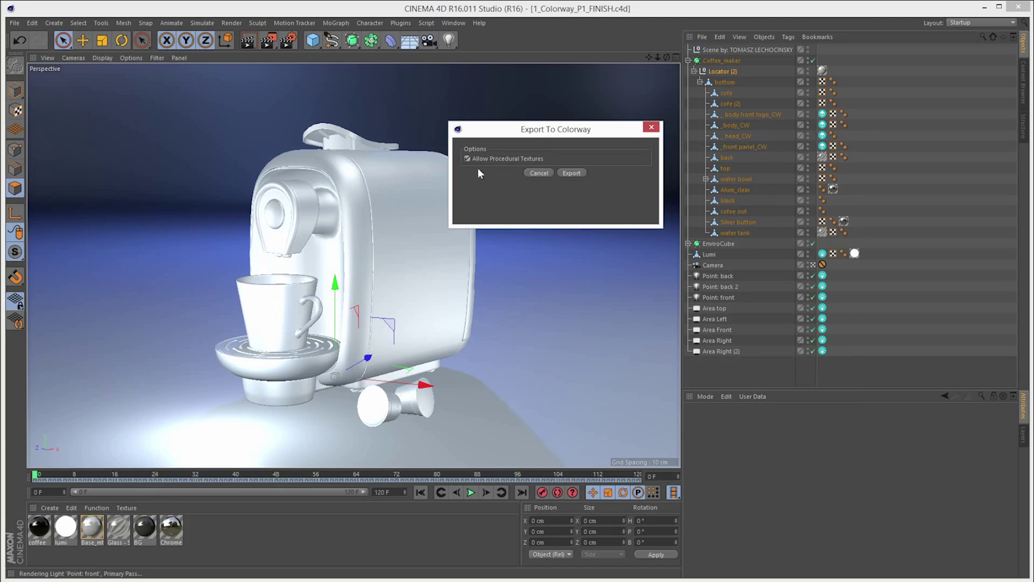
pyautogui.click(567, 172)
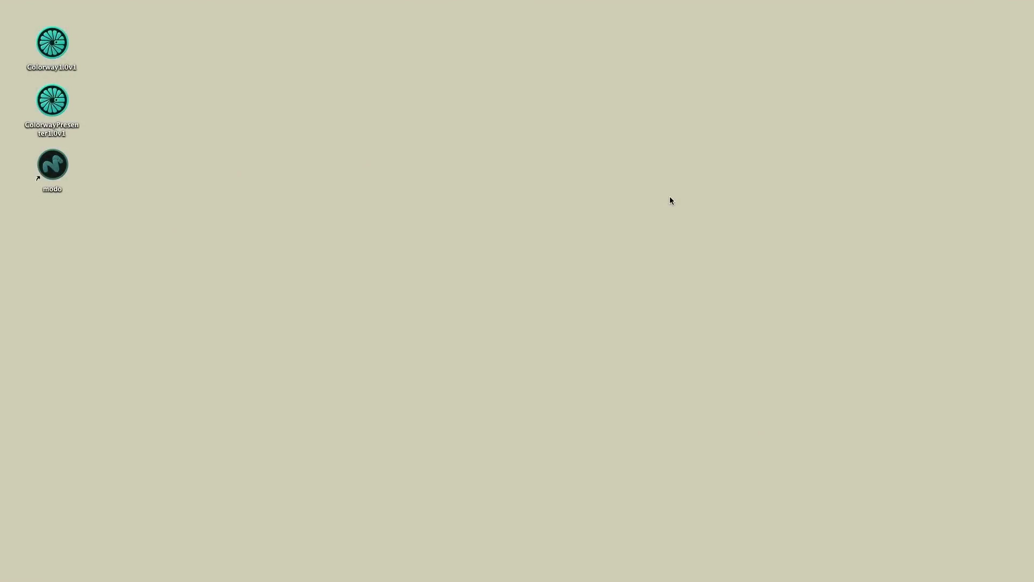
# Step: Switch to the Colorway application by launching it from the desktop
pyautogui.doubleClick(59, 47)
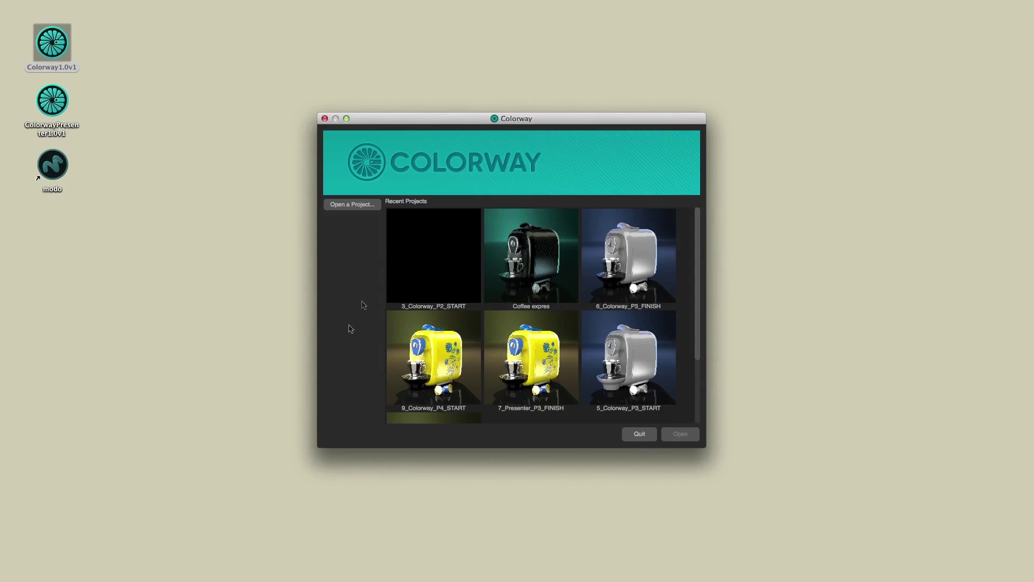
pyautogui.click(349, 208)
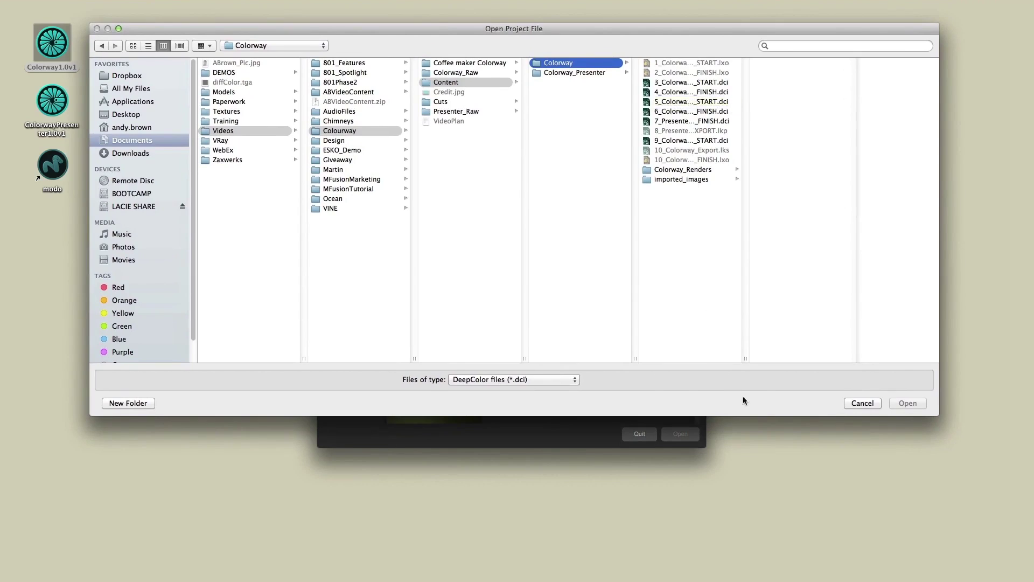
pyautogui.moveTo(745, 357); pyautogui.dragTo(772, 357)
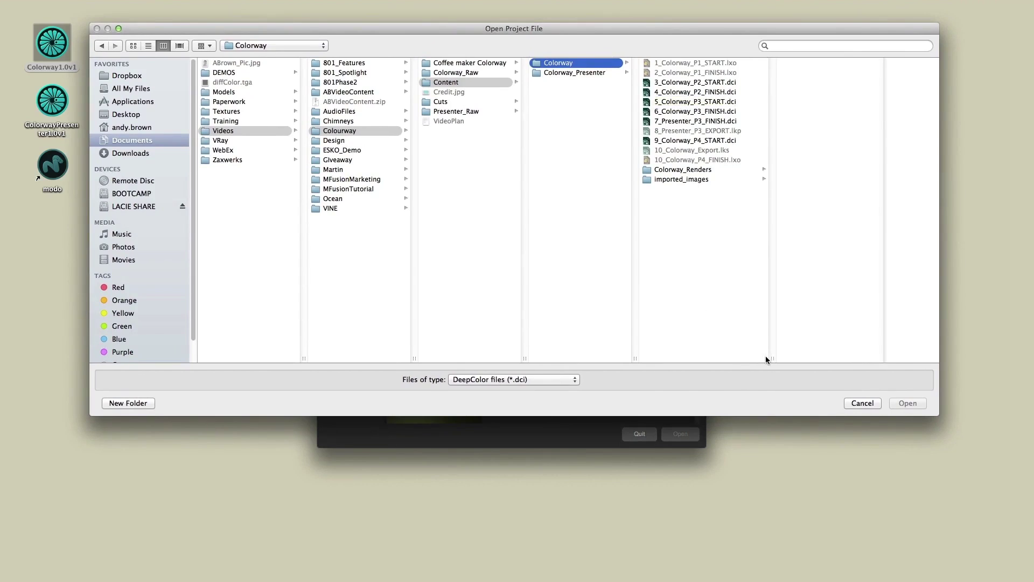
pyautogui.click(675, 86)
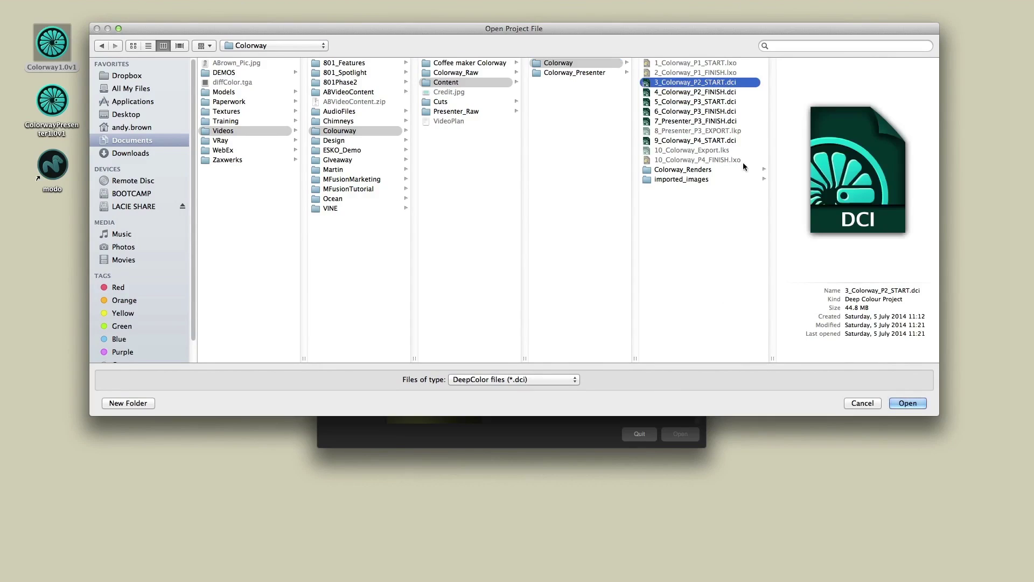
pyautogui.click(863, 404)
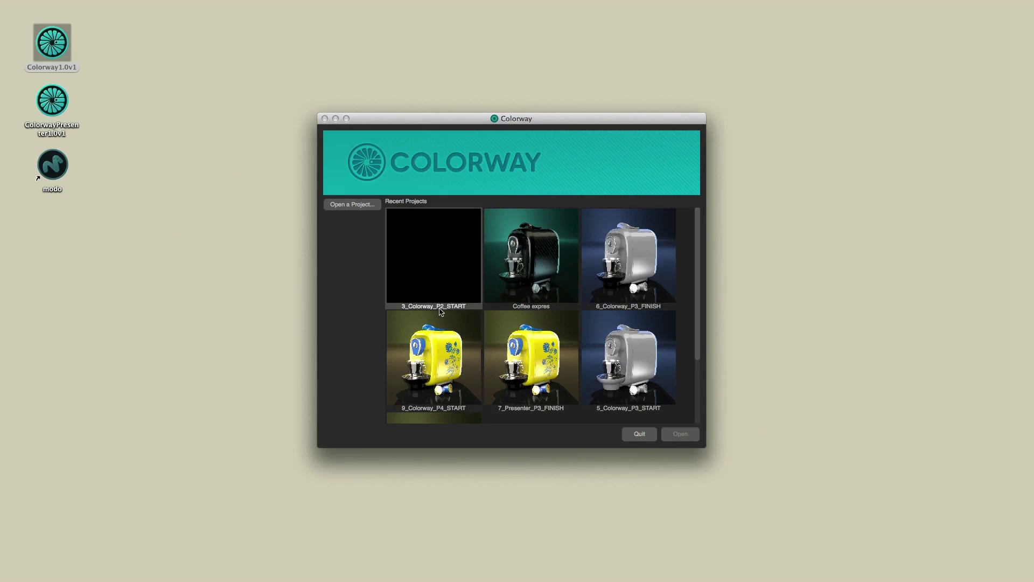
# Step: Open the recent project 3_Colorway_P2_START
pyautogui.doubleClick(436, 256)
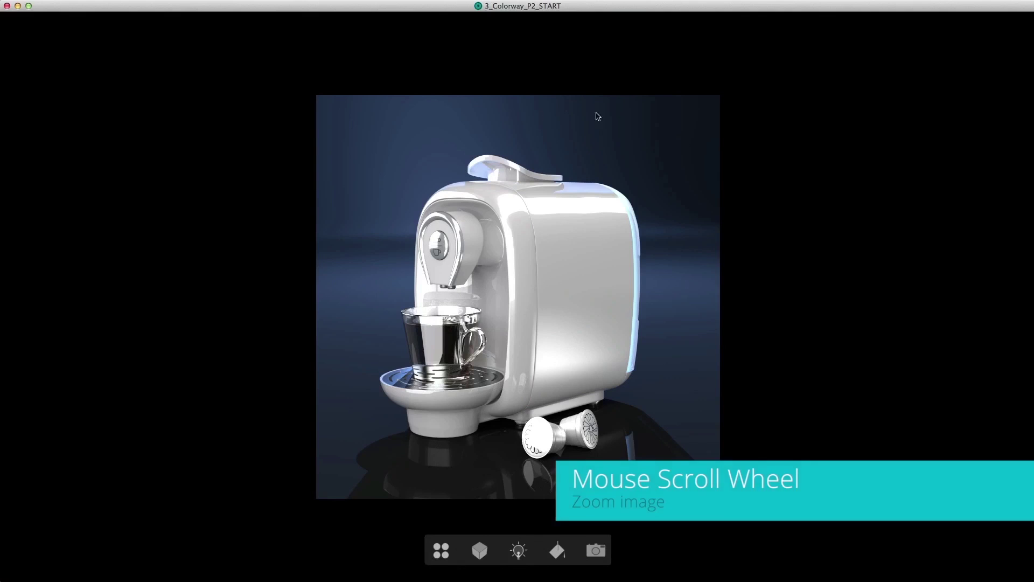
# Step: Zoom in and out on the coffee machine render to examine it at different magnifications
pyautogui.click(641, 310)
pyautogui.scroll(-5, 662, 188)
pyautogui.scroll(7, 661, 188)
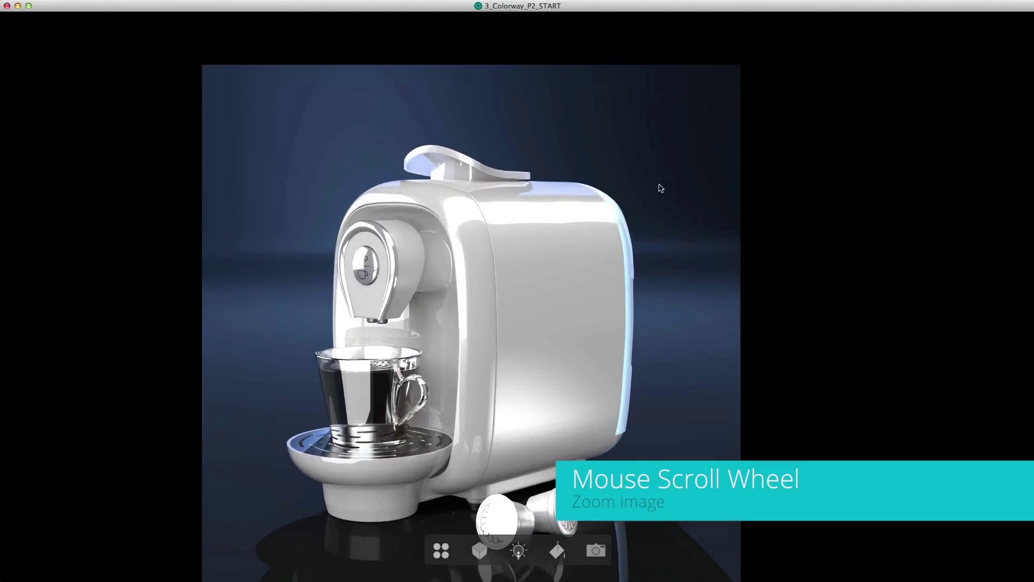
pyautogui.scroll(-7, 662, 188)
pyautogui.scroll(7, 661, 188)
pyautogui.scroll(-5, 661, 188)
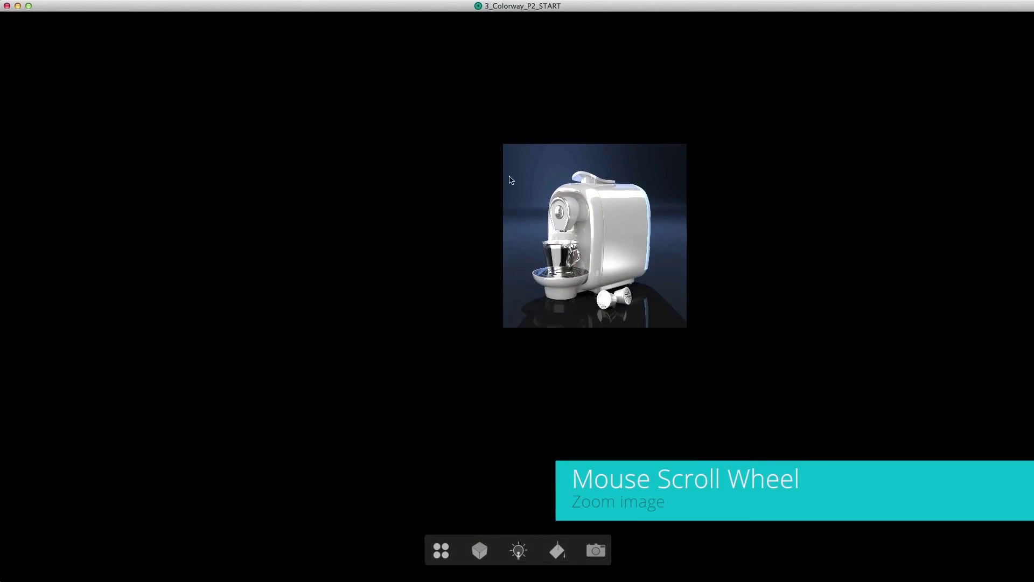
pyautogui.scroll(4, 519, 173)
pyautogui.scroll(-1, 520, 176)
pyautogui.scroll(3, 521, 176)
pyautogui.scroll(-2, 518, 173)
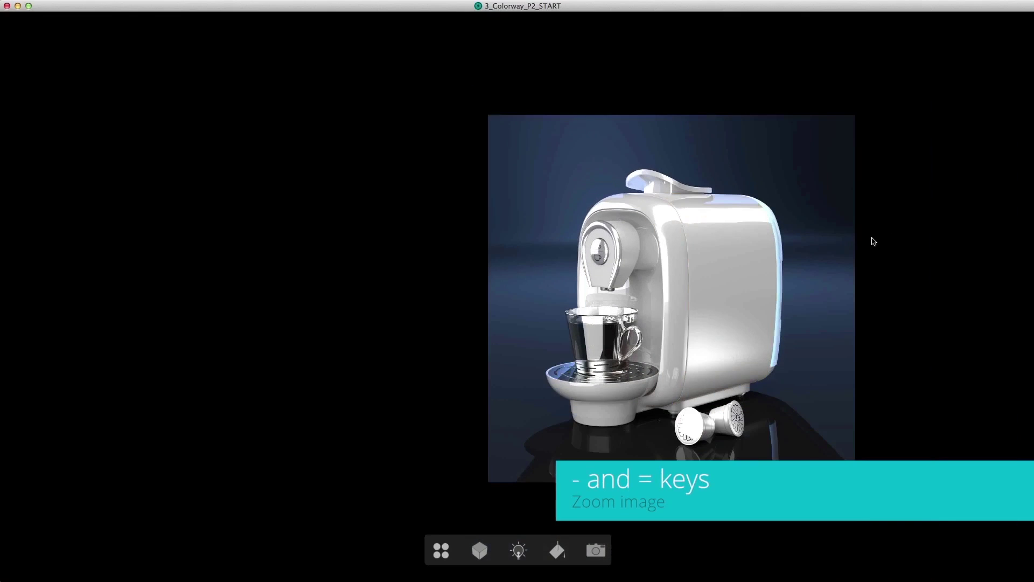
pyautogui.press('-')
pyautogui.press('-')
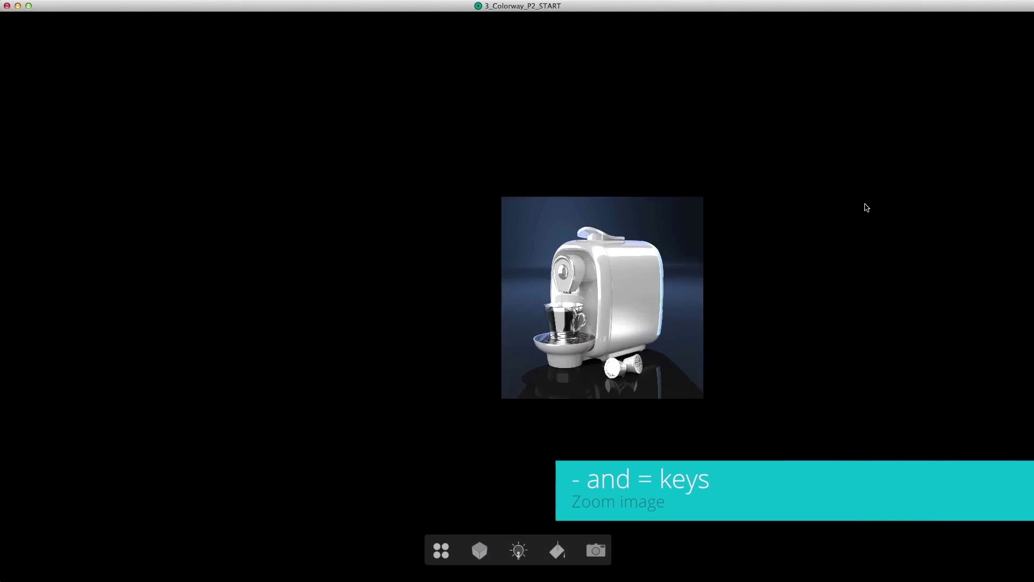
pyautogui.press('=')
pyautogui.press('=')
pyautogui.press('-')
# Step: Compare the coffee machine render fitted to the window, filling the window and at 100% zoom
pyautogui.press('f')
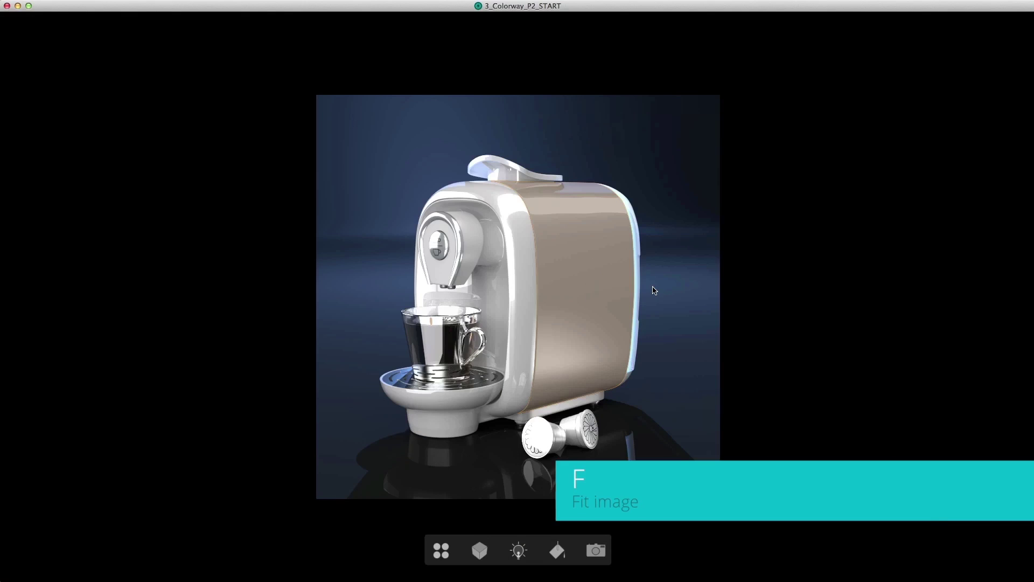
pyautogui.press('h')
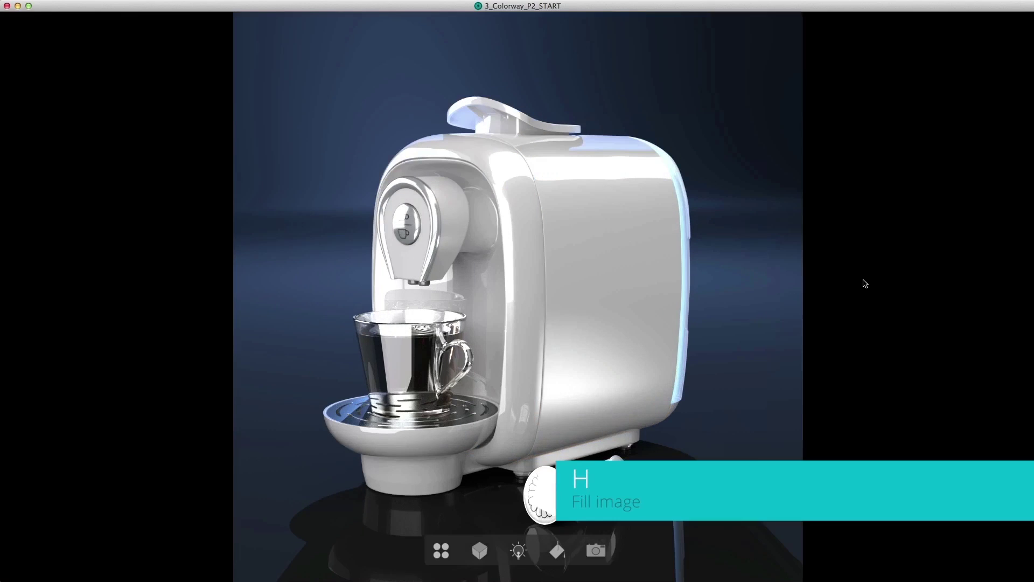
pyautogui.press('1')
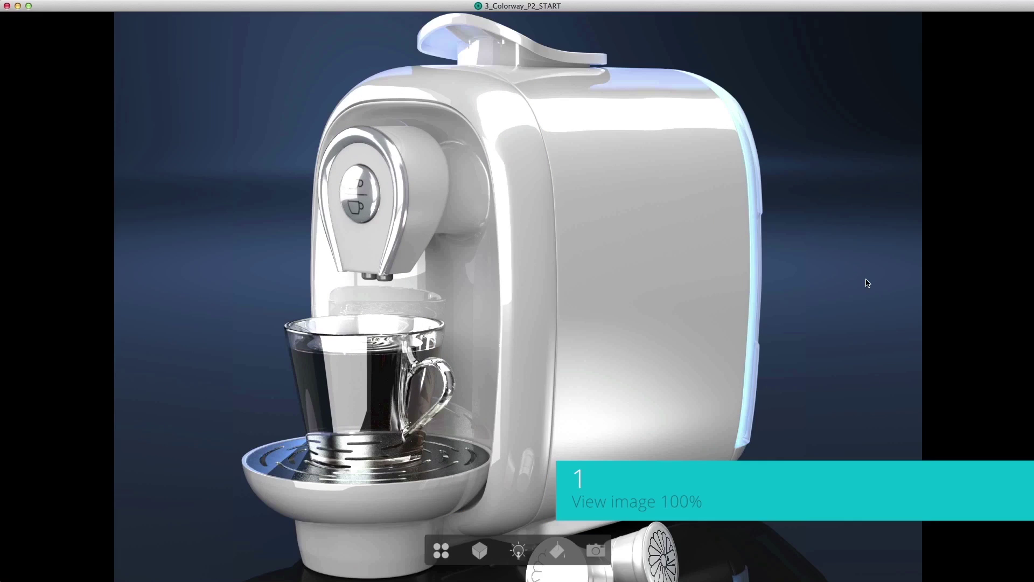
pyautogui.press('2')
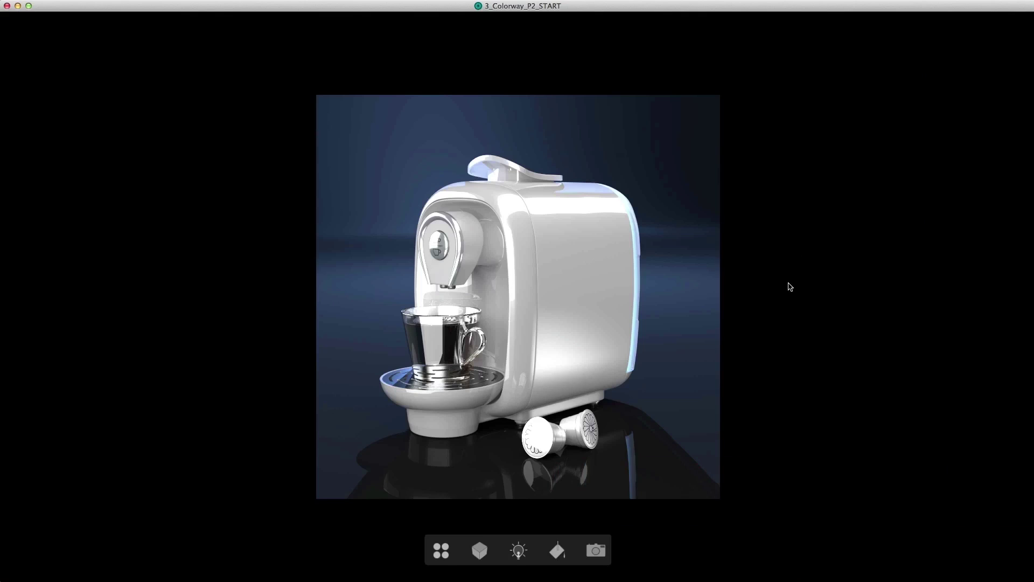
pyautogui.press('f')
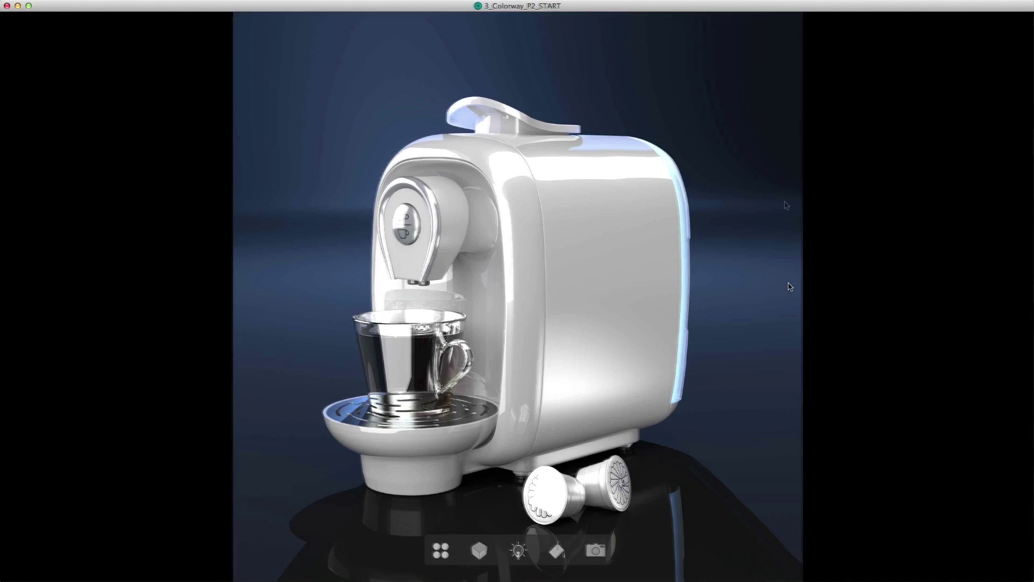
pyautogui.click(675, 220)
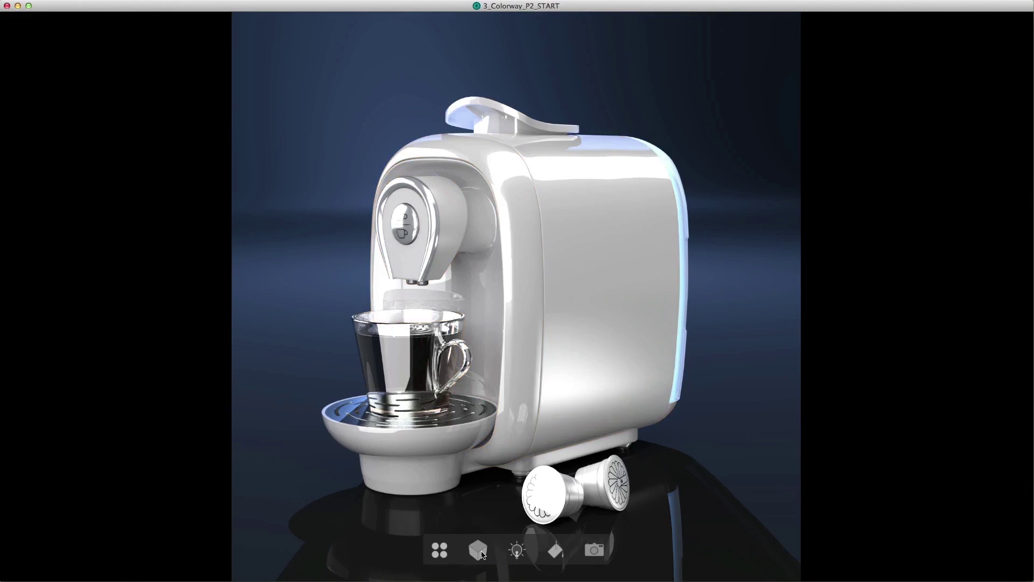
# Step: Show the project's list of tagged parts and look through it from _front panel_CW to Lumi
pyautogui.click(478, 551)
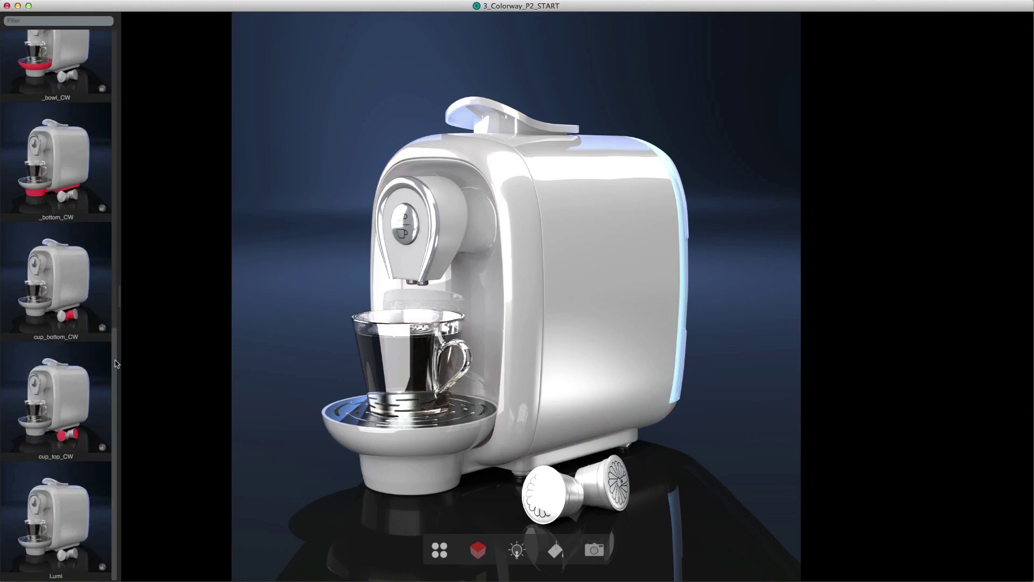
pyautogui.scroll(10, 79, 355)
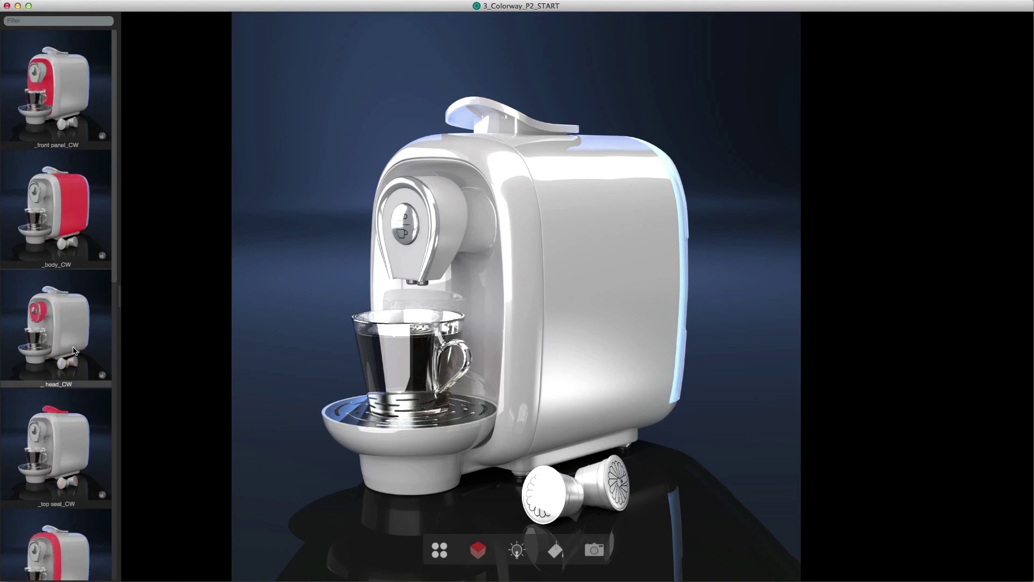
pyautogui.scroll(-10, 78, 397)
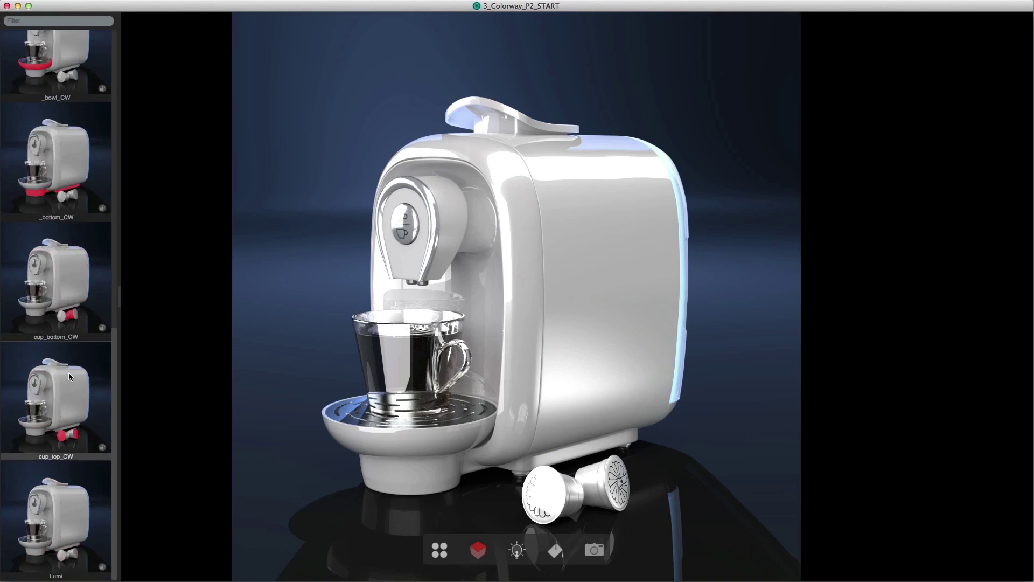
pyautogui.scroll(10, 66, 364)
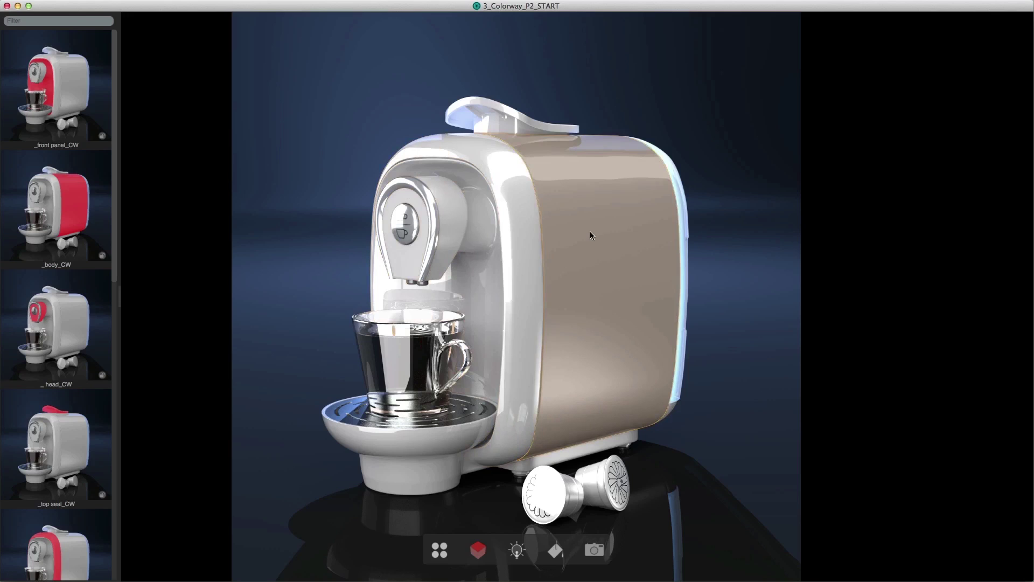
pyautogui.press('o')
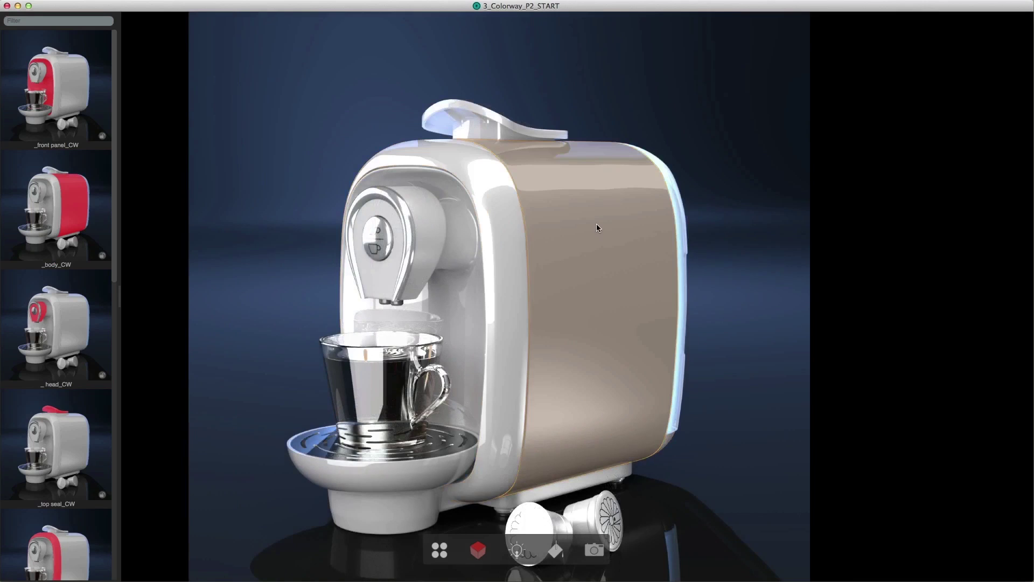
# Step: Show the project's lights, look through them from Point: back to Untagged Lights, and select Lumi (Material)
pyautogui.click(518, 552)
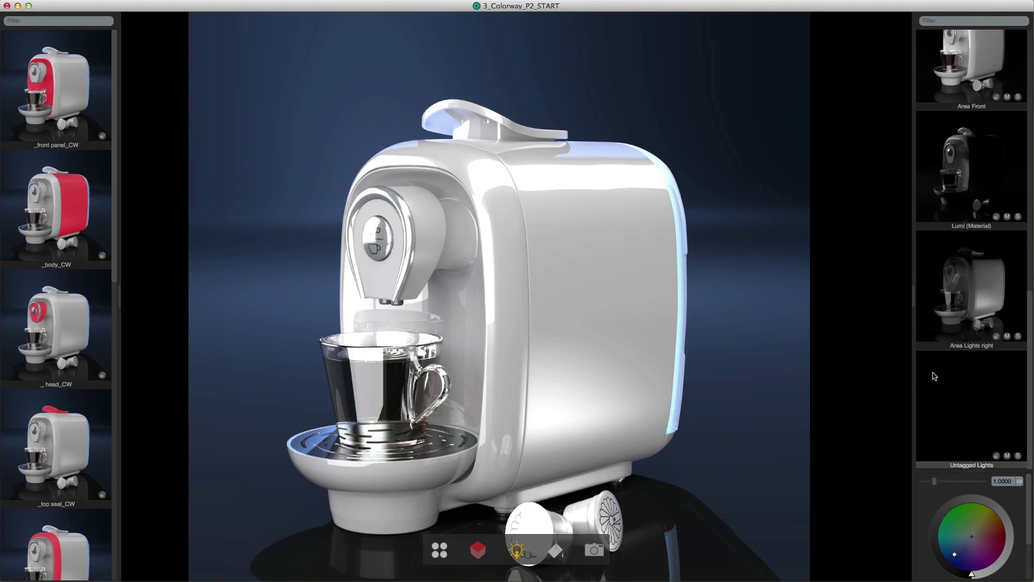
pyautogui.scroll(10, 954, 319)
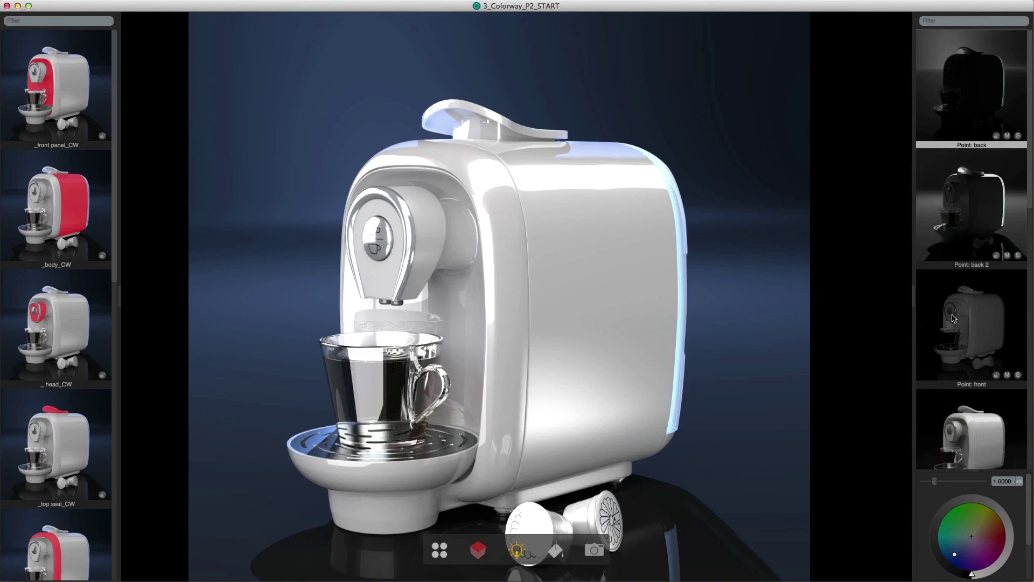
pyautogui.scroll(-10, 954, 319)
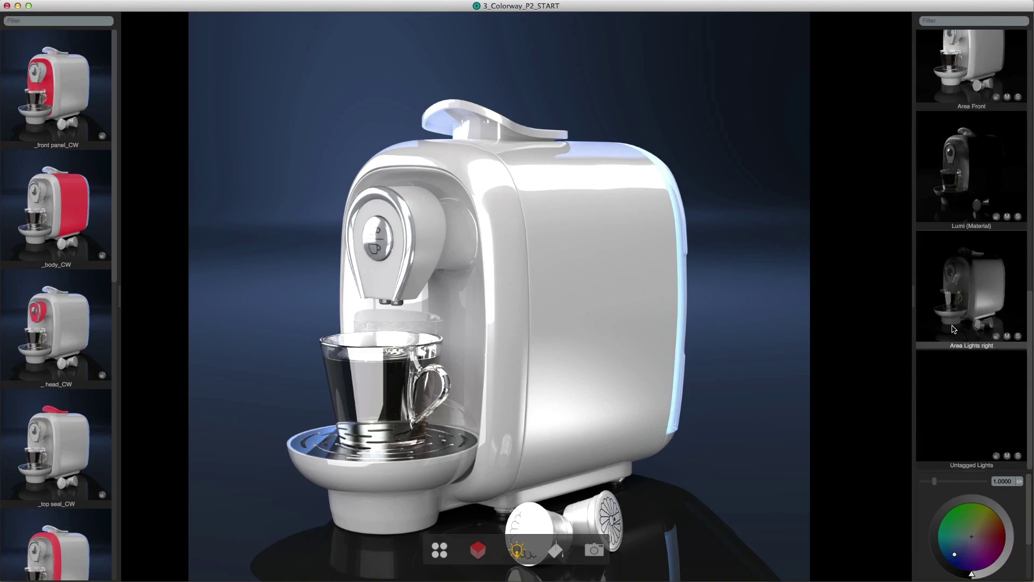
pyautogui.click(973, 226)
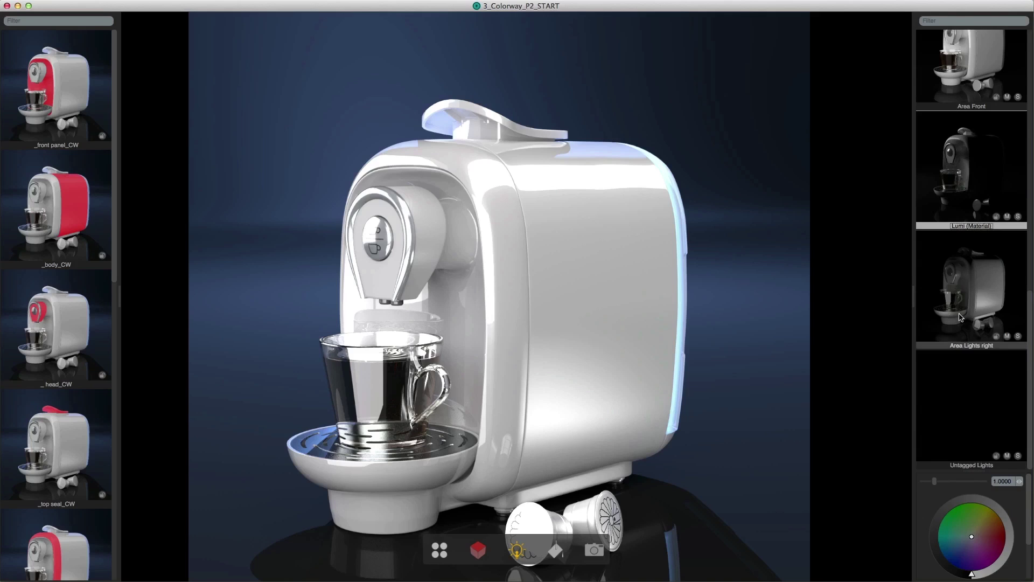
# Step: Set the Area Lights right intensity to 1.5810 and give the light a slightly darkened warm orange colour
pyautogui.click(964, 345)
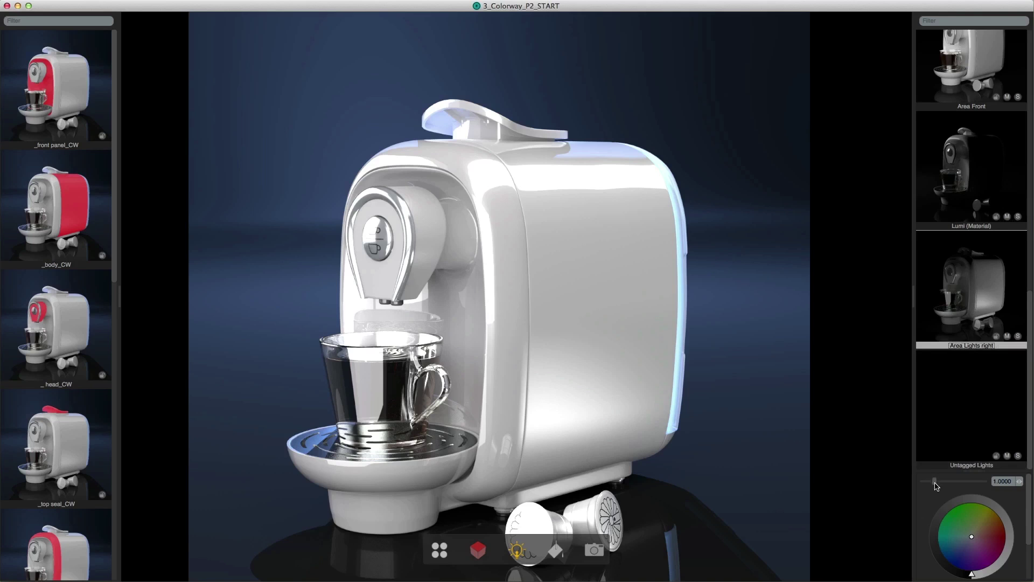
pyautogui.moveTo(935, 482)
pyautogui.mouseDown()
pyautogui.moveTo(905, 492)
pyautogui.moveTo(941, 489)
pyautogui.mouseUp()
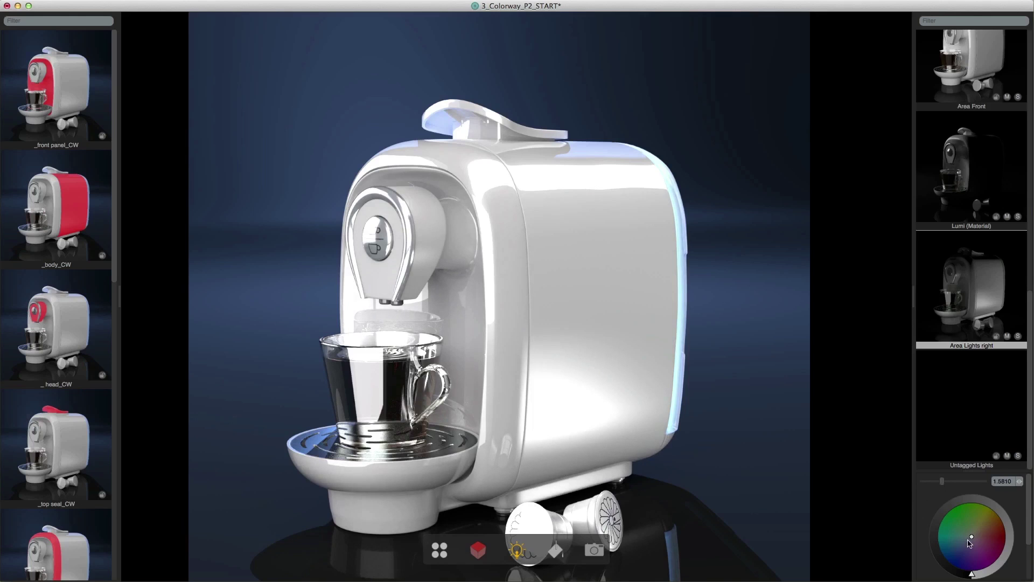
pyautogui.moveTo(971, 545); pyautogui.dragTo(993, 528)
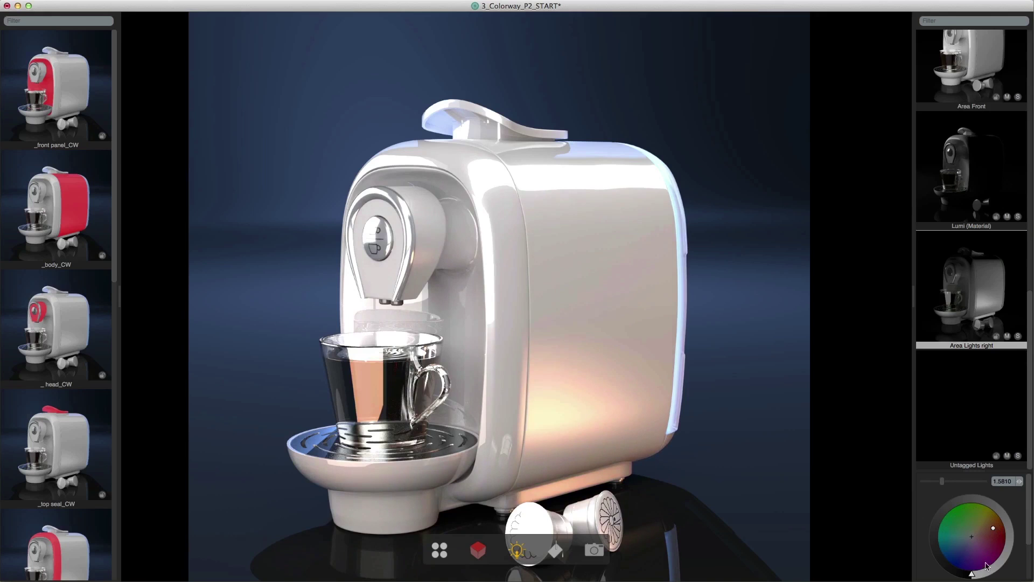
pyautogui.moveTo(981, 574)
pyautogui.mouseDown()
pyautogui.moveTo(1009, 534)
pyautogui.moveTo(981, 498)
pyautogui.moveTo(930, 517)
pyautogui.moveTo(926, 532)
pyautogui.moveTo(960, 497)
pyautogui.moveTo(1003, 518)
pyautogui.moveTo(981, 574)
pyautogui.mouseUp()
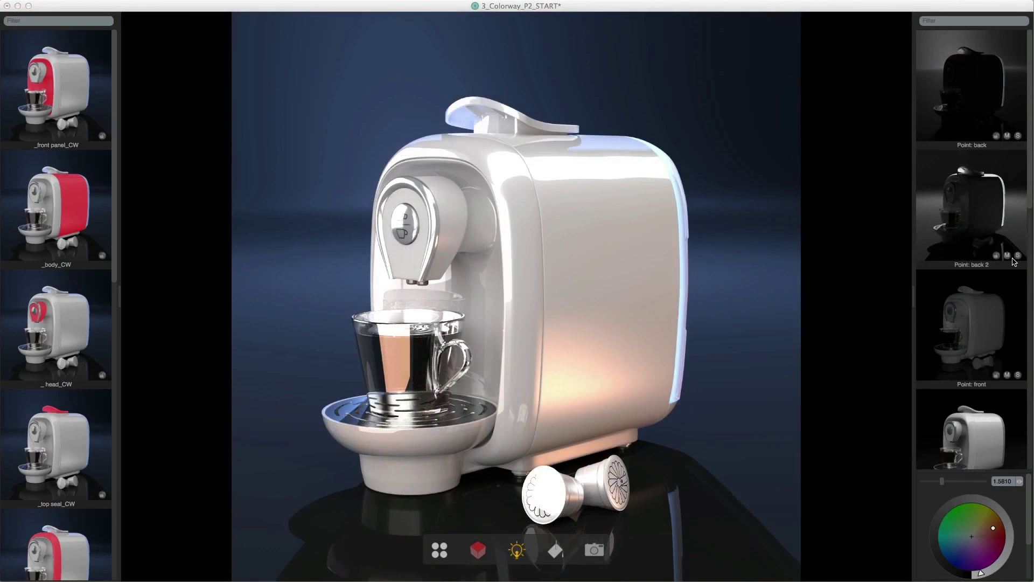
# Step: Preview the effect of the Point: back 2 light by muting it and soloing it in the render
pyautogui.click(988, 231)
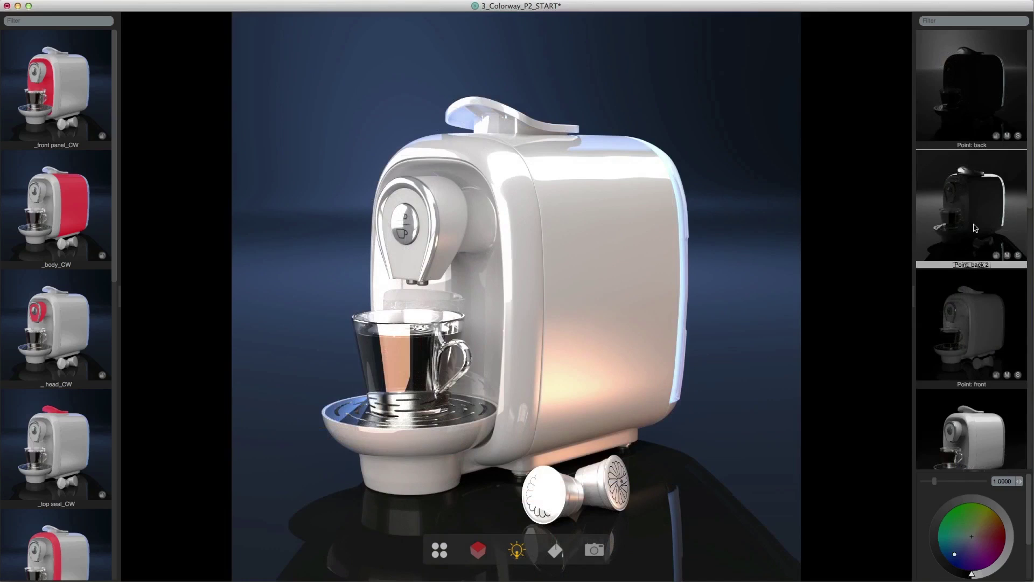
pyautogui.click(1007, 256)
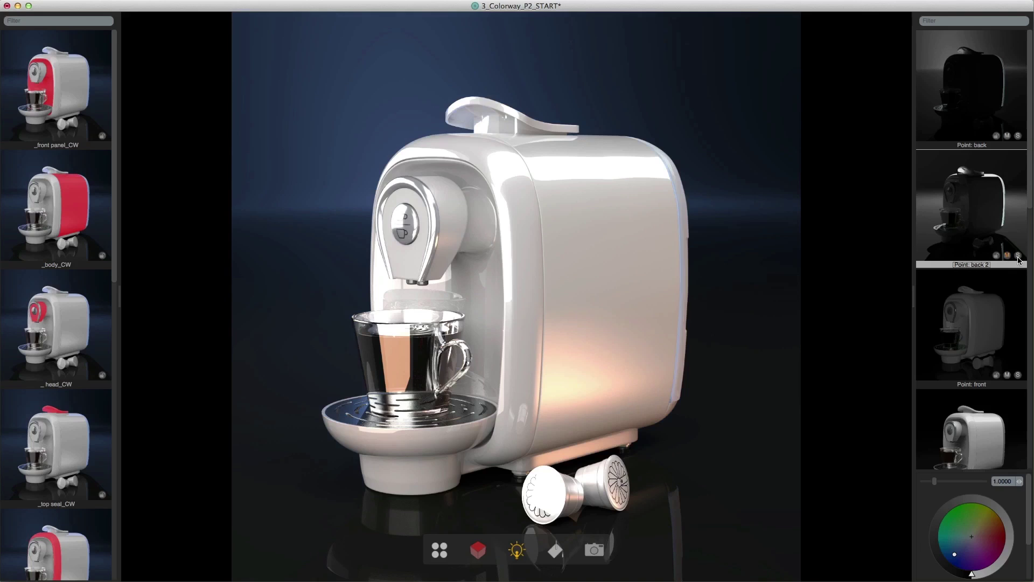
pyautogui.click(1017, 258)
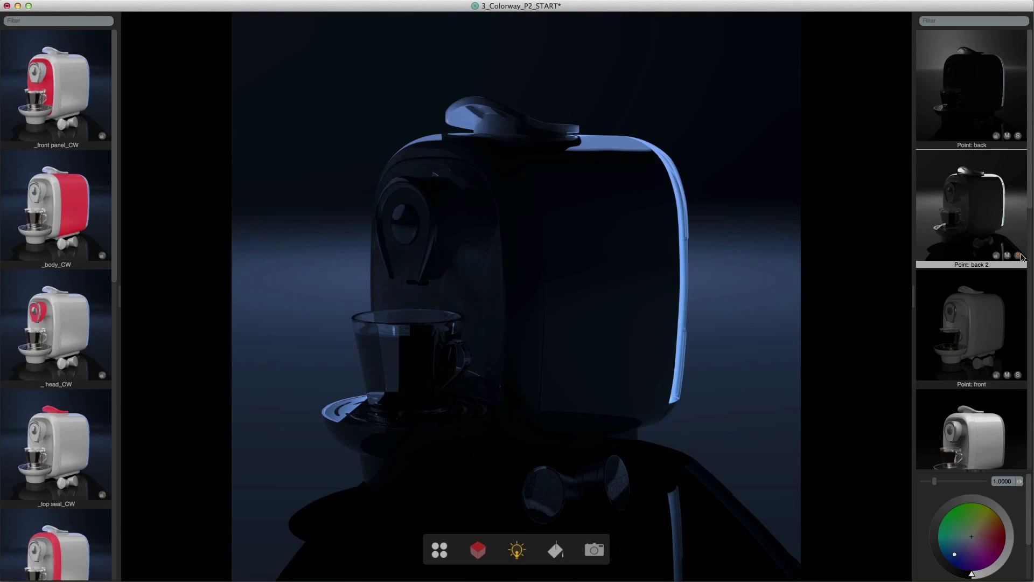
pyautogui.click(1018, 257)
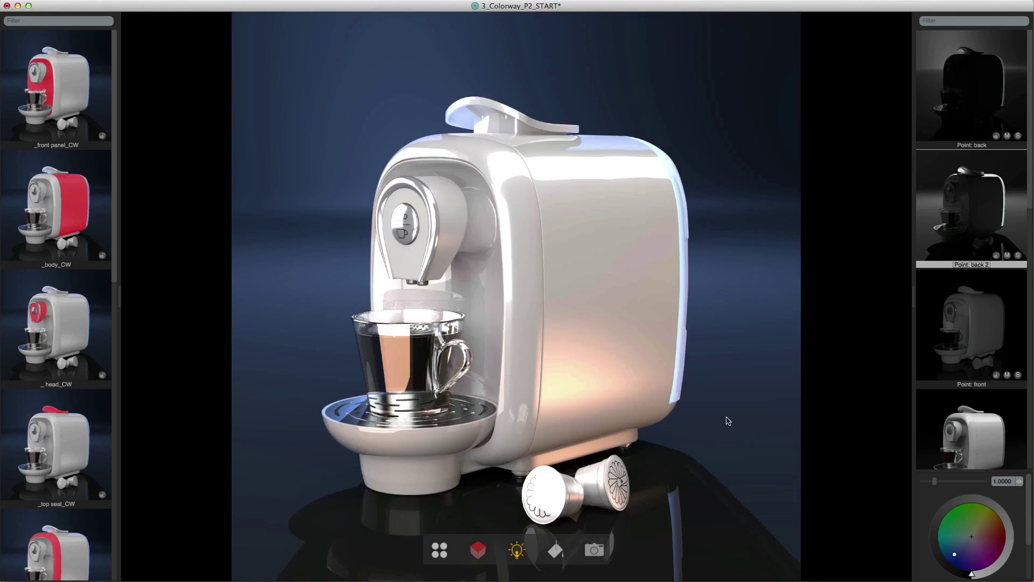
# Step: Show the project's variations and return the render to the Original variation
pyautogui.click(598, 356)
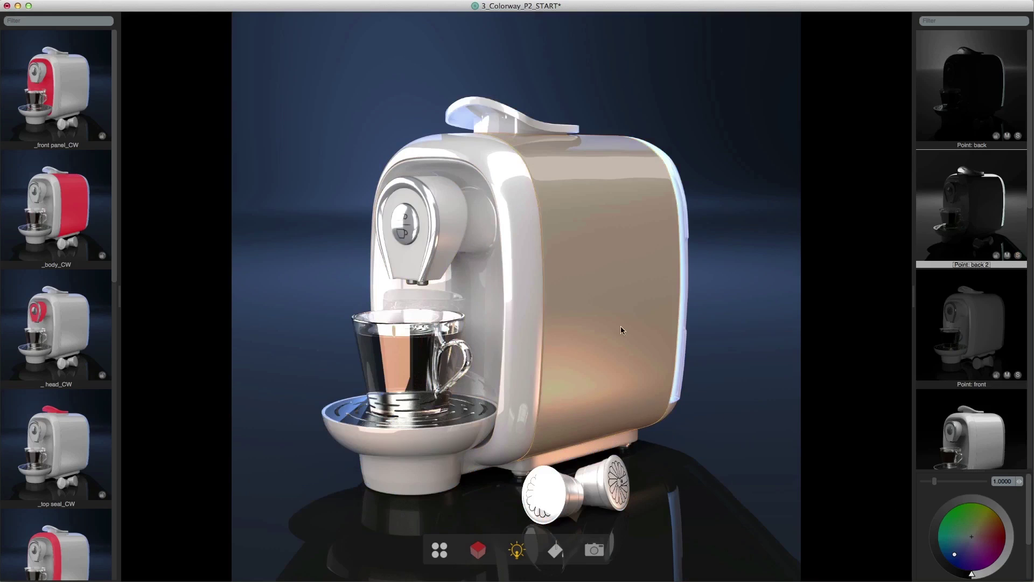
pyautogui.click(440, 550)
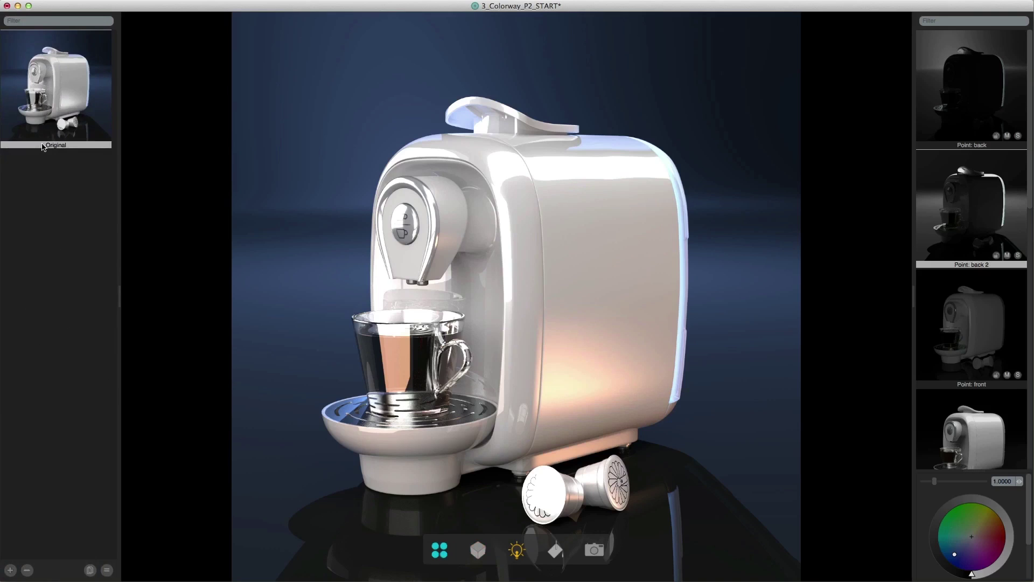
pyautogui.click(62, 91)
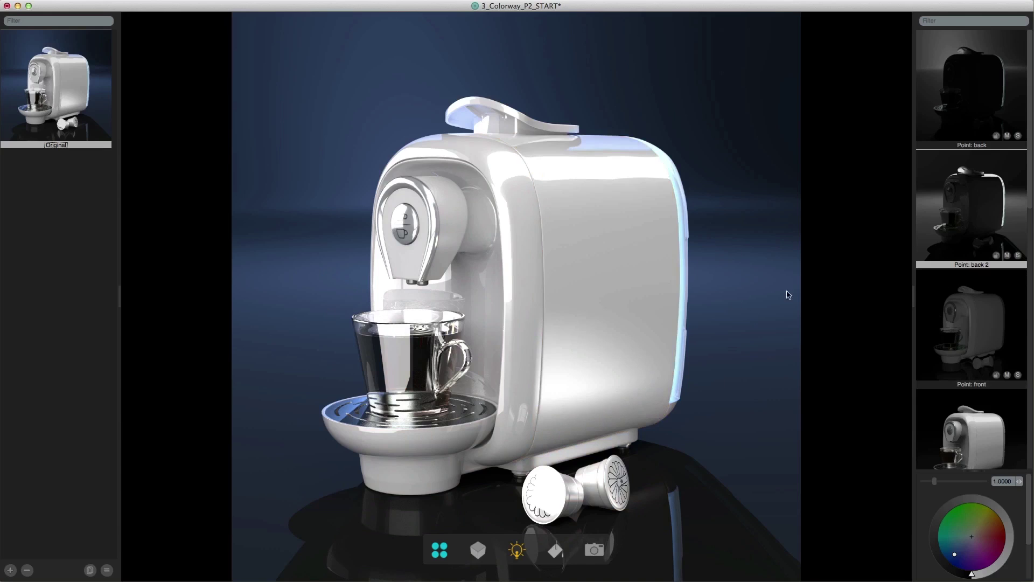
# Step: Set the Lumi (Material) light intensity to 0 and the Area top light intensity to 0.5560
pyautogui.scroll(-5, 953, 335)
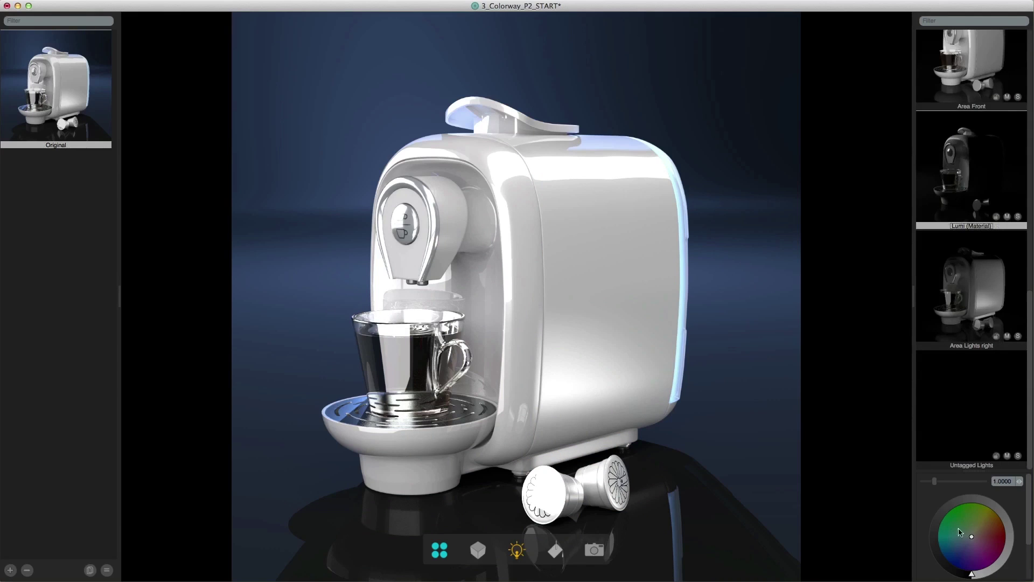
pyautogui.moveTo(935, 481); pyautogui.dragTo(922, 482)
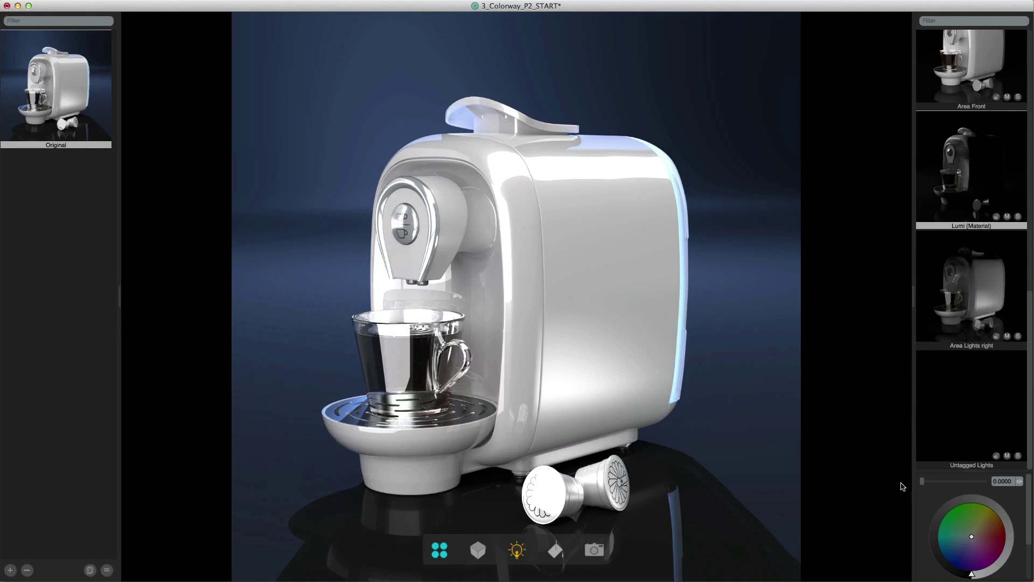
pyautogui.scroll(5, 965, 279)
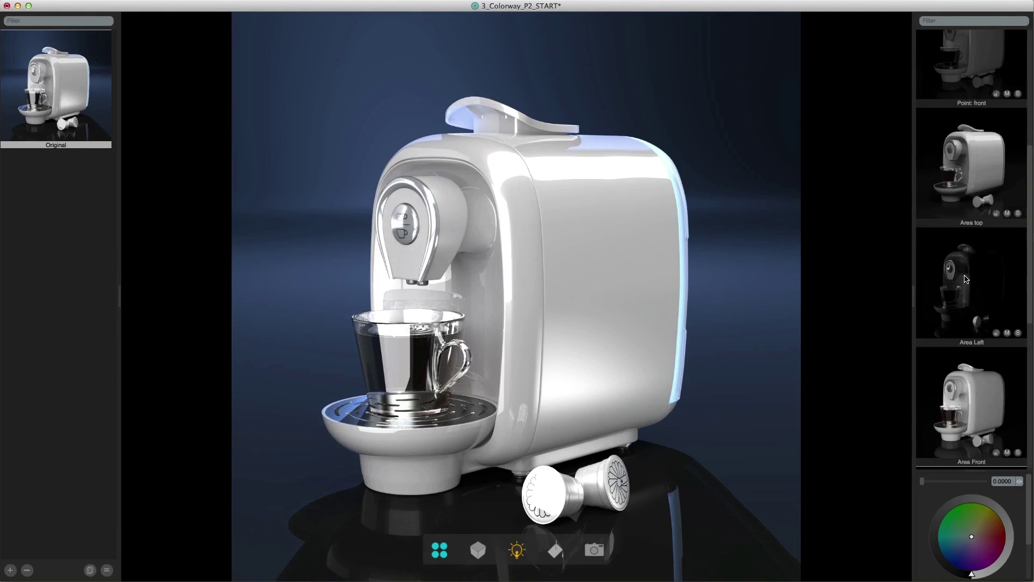
pyautogui.click(971, 191)
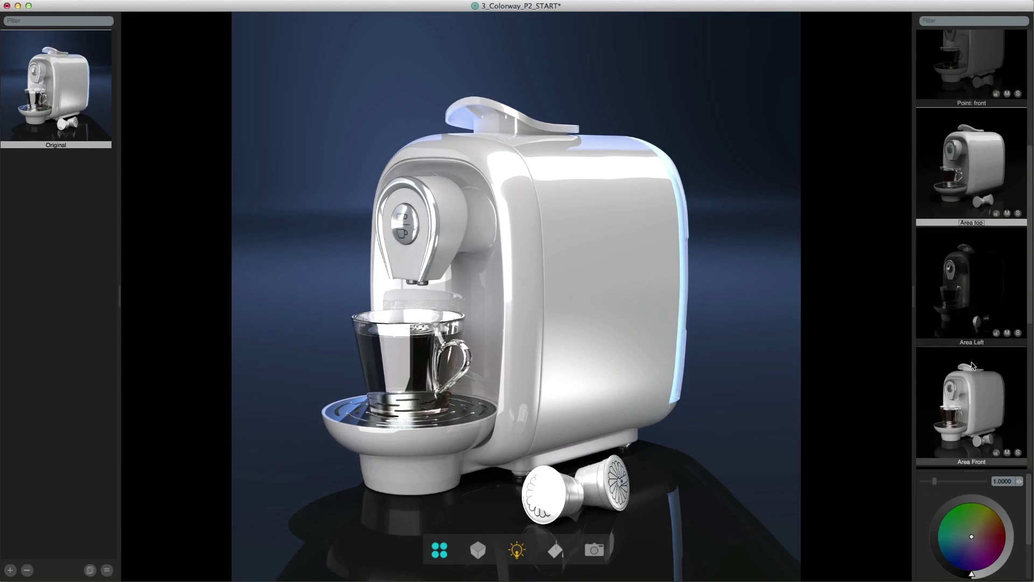
pyautogui.moveTo(935, 482); pyautogui.dragTo(928, 483)
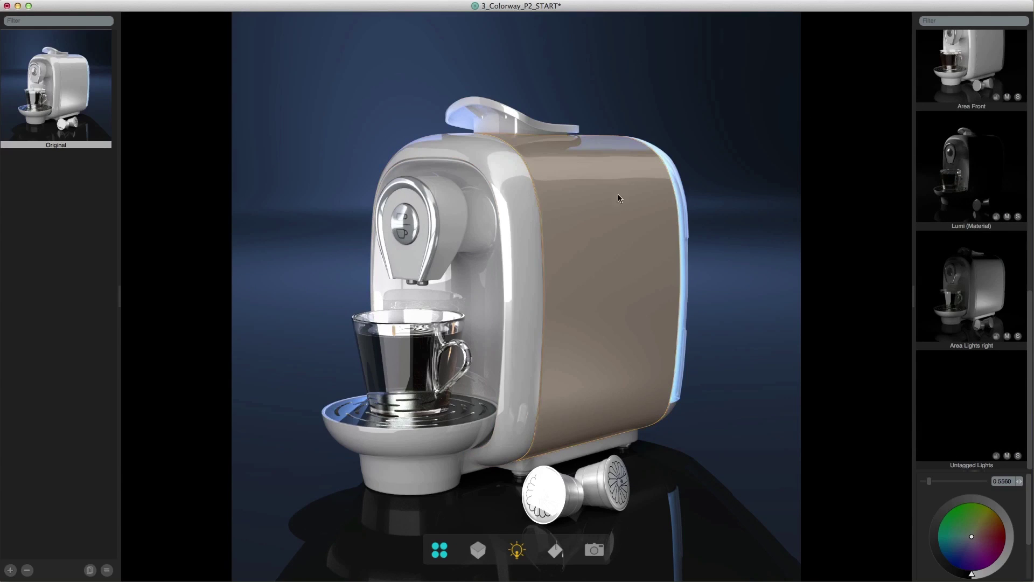
# Step: Select the coffee machine's body in the render and give its material a crimson colour
pyautogui.click(606, 214)
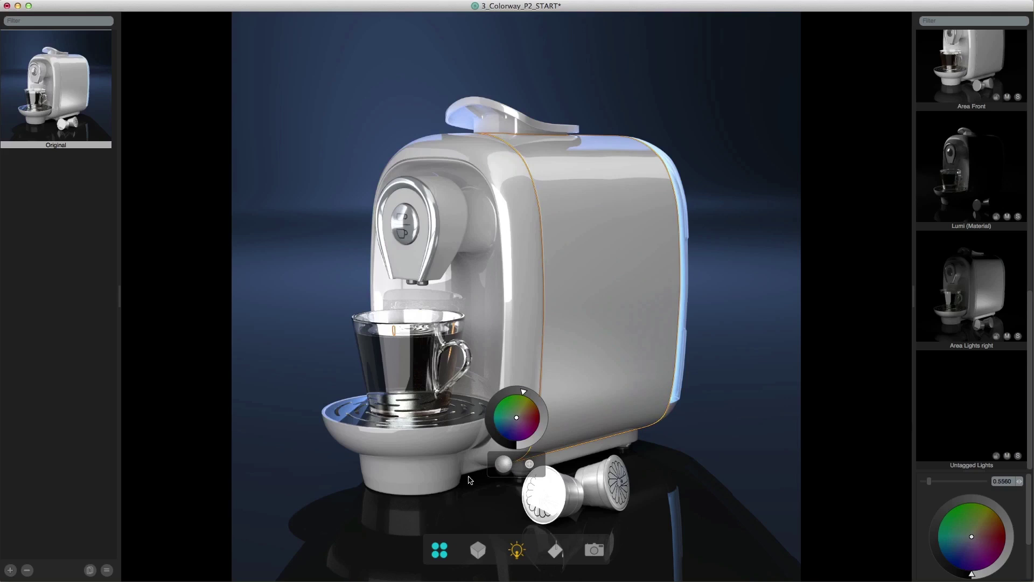
pyautogui.moveTo(502, 466); pyautogui.dragTo(590, 350)
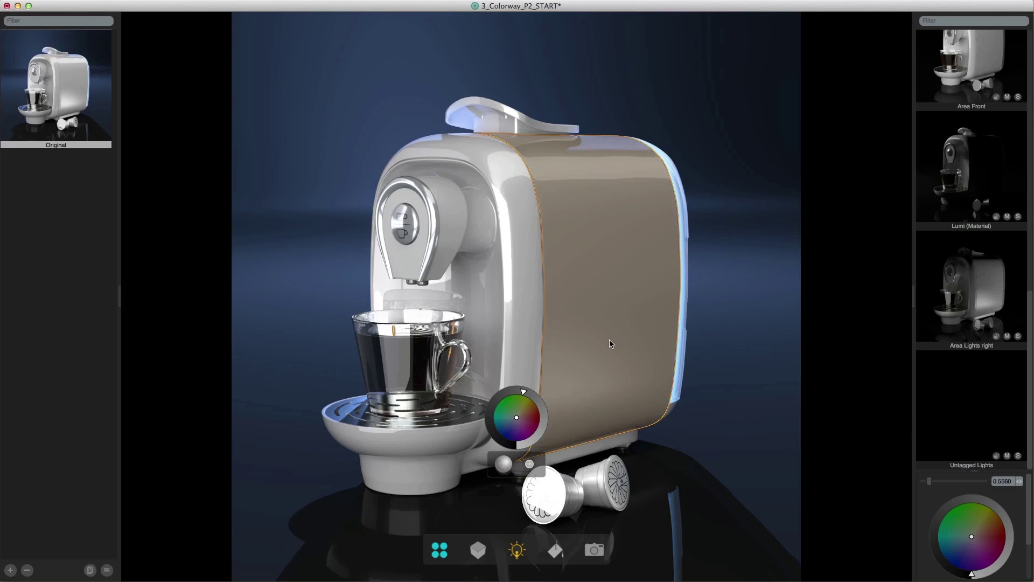
pyautogui.moveTo(591, 307); pyautogui.dragTo(508, 463)
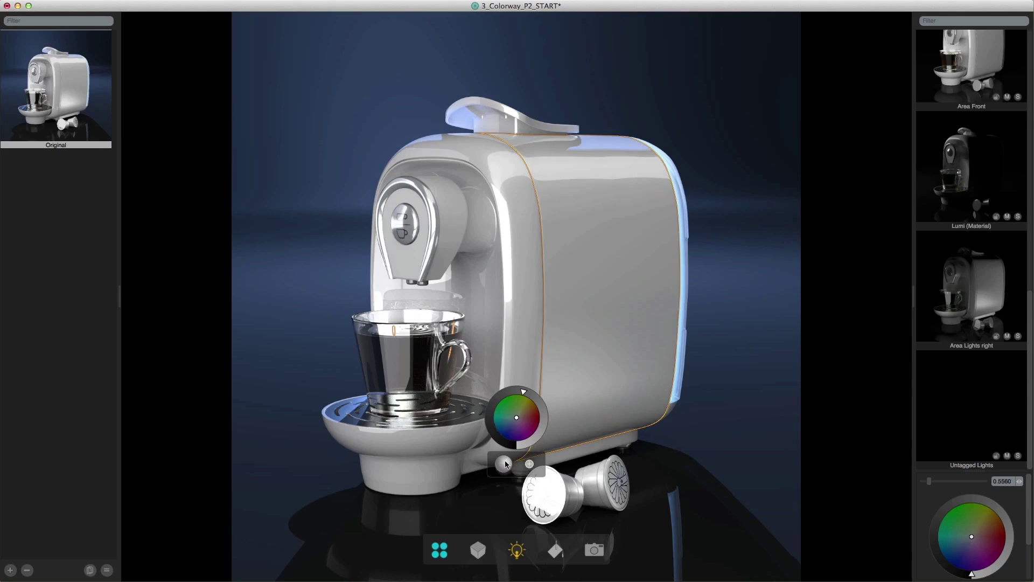
pyautogui.moveTo(527, 414)
pyautogui.mouseDown()
pyautogui.moveTo(522, 424)
pyautogui.moveTo(535, 428)
pyautogui.moveTo(533, 405)
pyautogui.moveTo(511, 402)
pyautogui.moveTo(541, 424)
pyautogui.mouseUp()
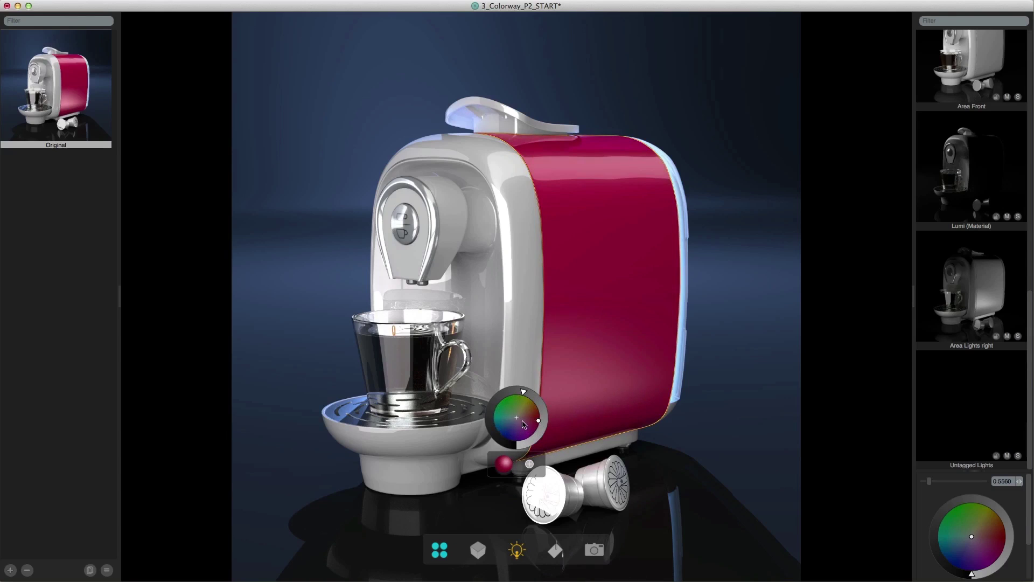
# Step: Add four more materials to the body, coloured blue, purple, magenta and lime green
pyautogui.click(530, 464)
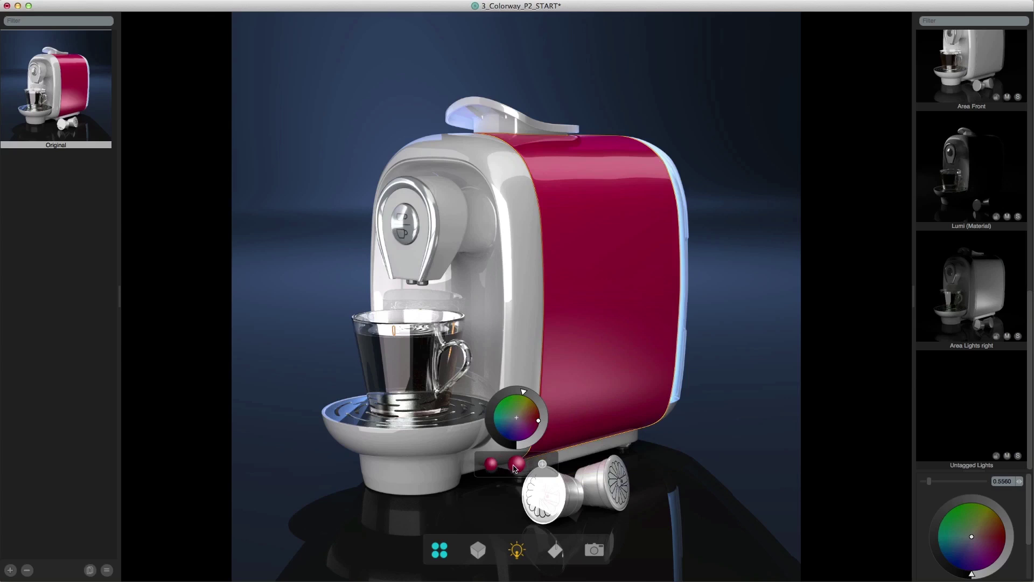
pyautogui.moveTo(523, 436); pyautogui.dragTo(506, 439)
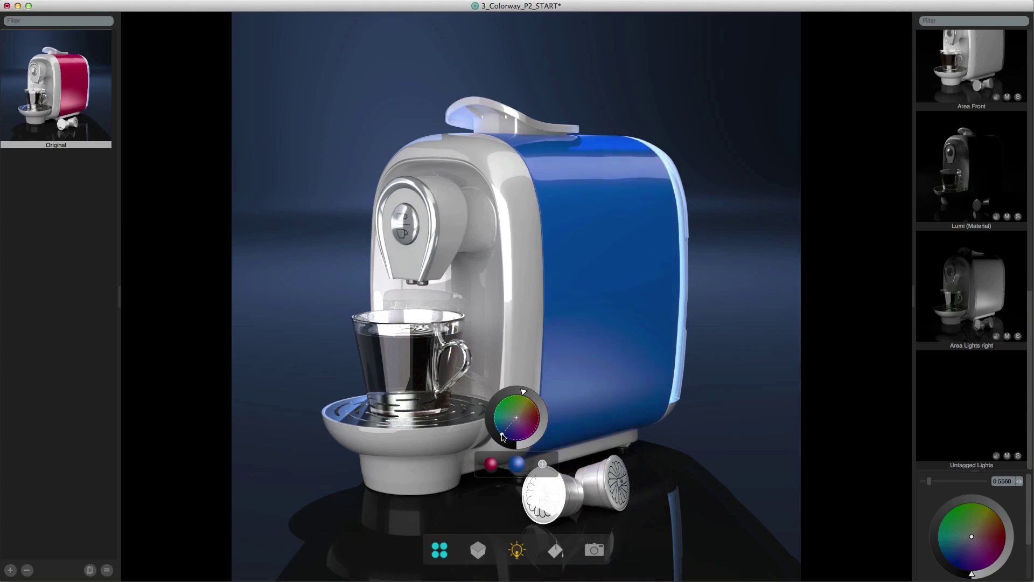
pyautogui.click(542, 464)
pyautogui.click(522, 431)
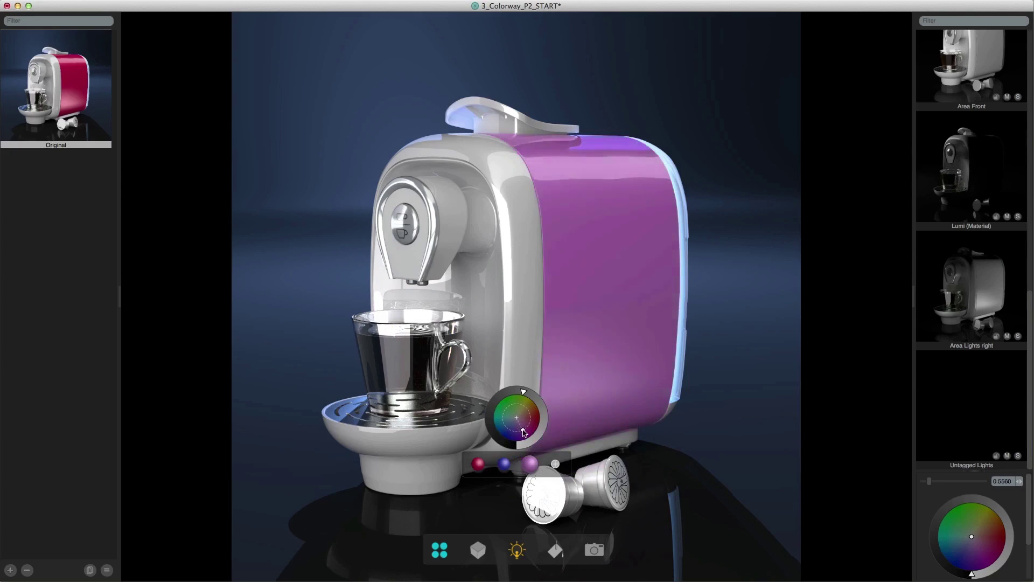
pyautogui.moveTo(523, 432); pyautogui.dragTo(516, 438)
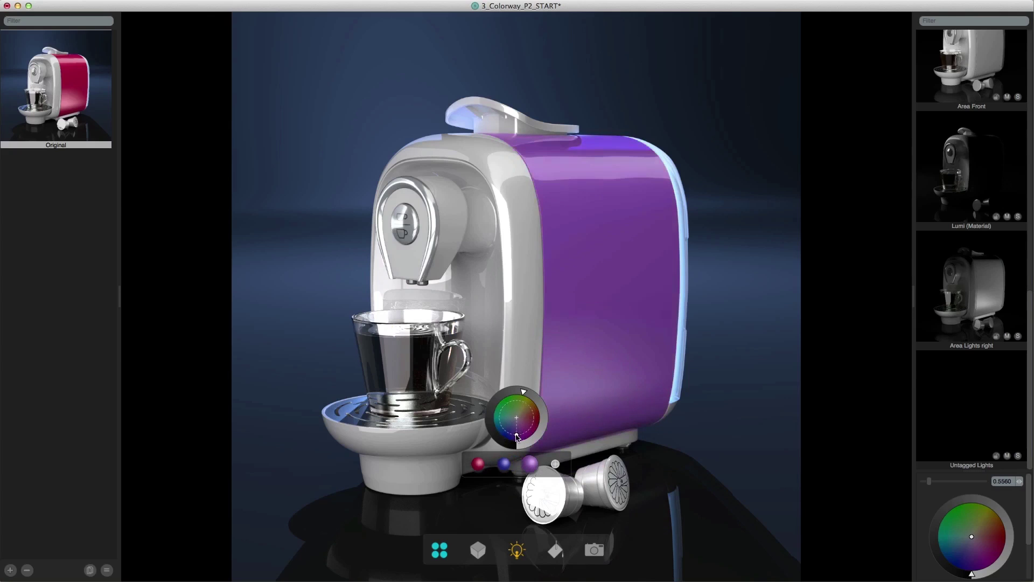
pyautogui.click(555, 464)
pyautogui.moveTo(518, 434)
pyautogui.mouseDown()
pyautogui.moveTo(533, 429)
pyautogui.moveTo(523, 431)
pyautogui.moveTo(524, 400)
pyautogui.mouseUp()
pyautogui.click(568, 464)
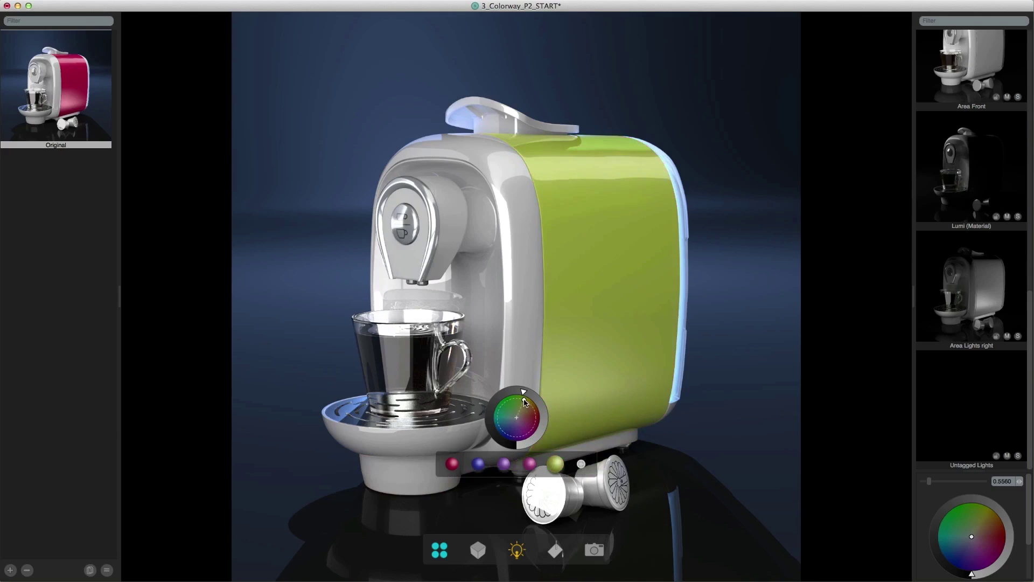
# Step: Compare the body in its magenta, purple, blue and crimson materials
pyautogui.click(530, 465)
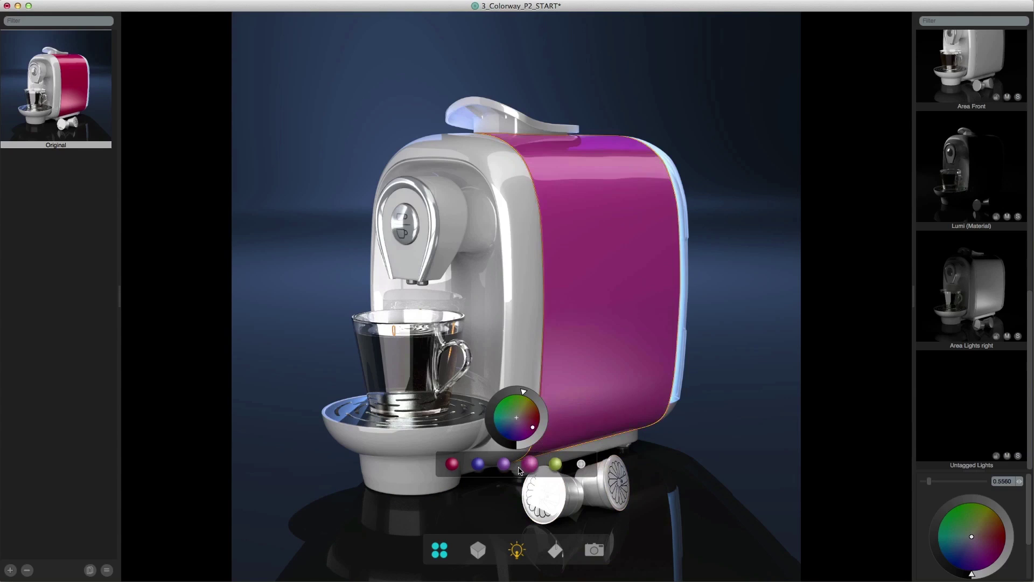
pyautogui.click(504, 465)
pyautogui.click(479, 465)
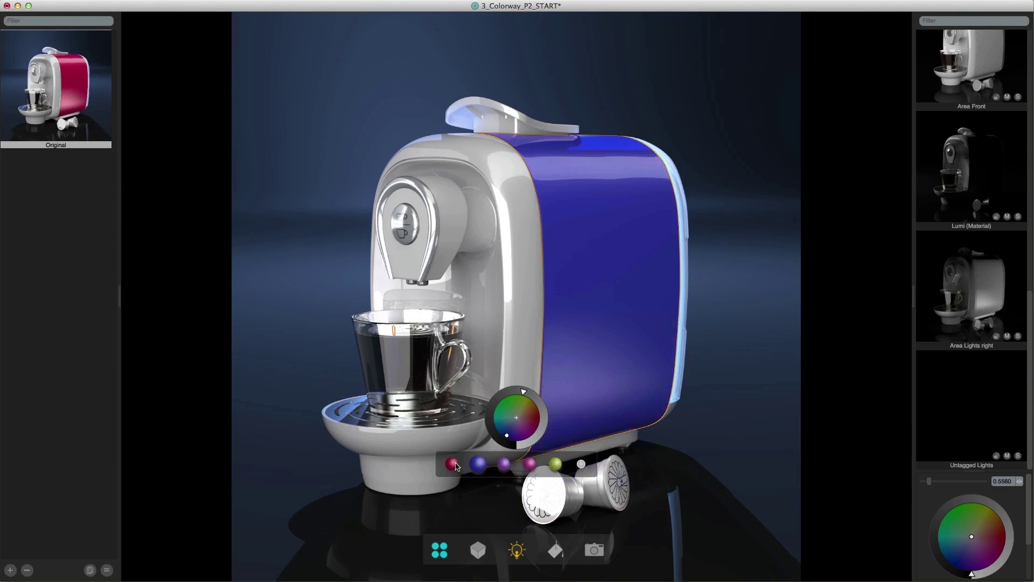
pyautogui.click(452, 464)
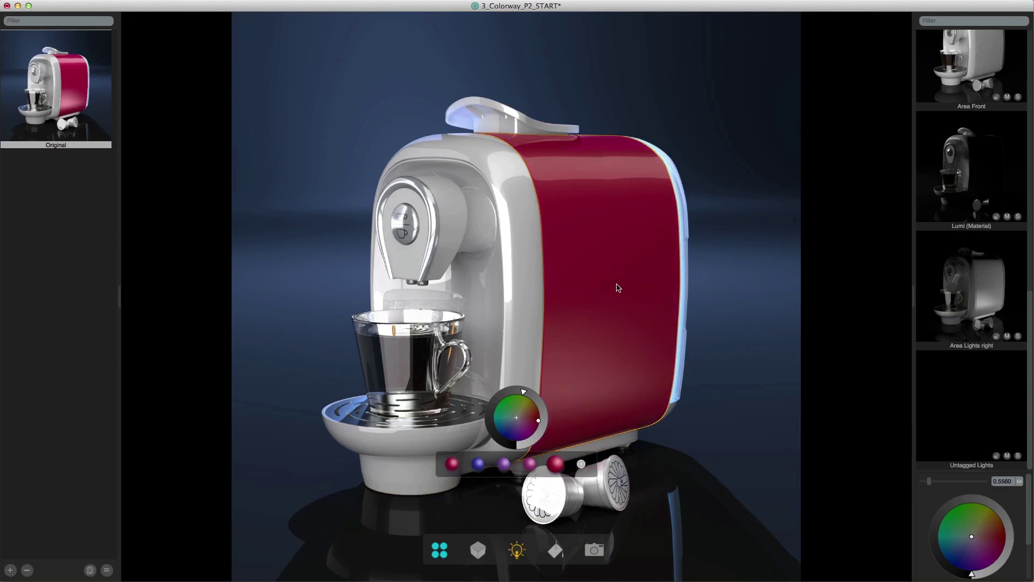
pyautogui.click(542, 462)
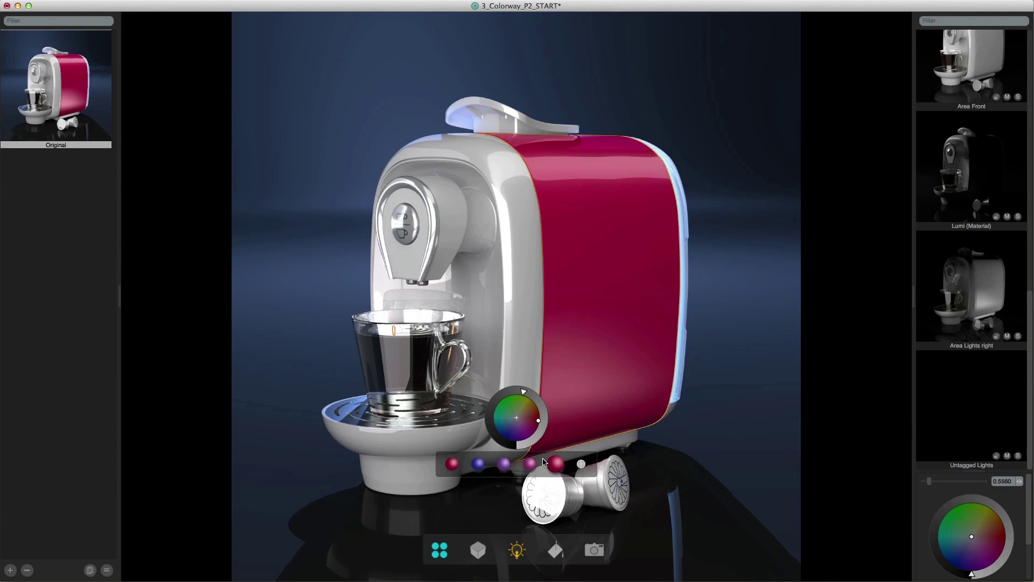
# Step: Add another body material based on the blue Material 1 and shift its colour to a slightly purer blue
pyautogui.click(478, 464)
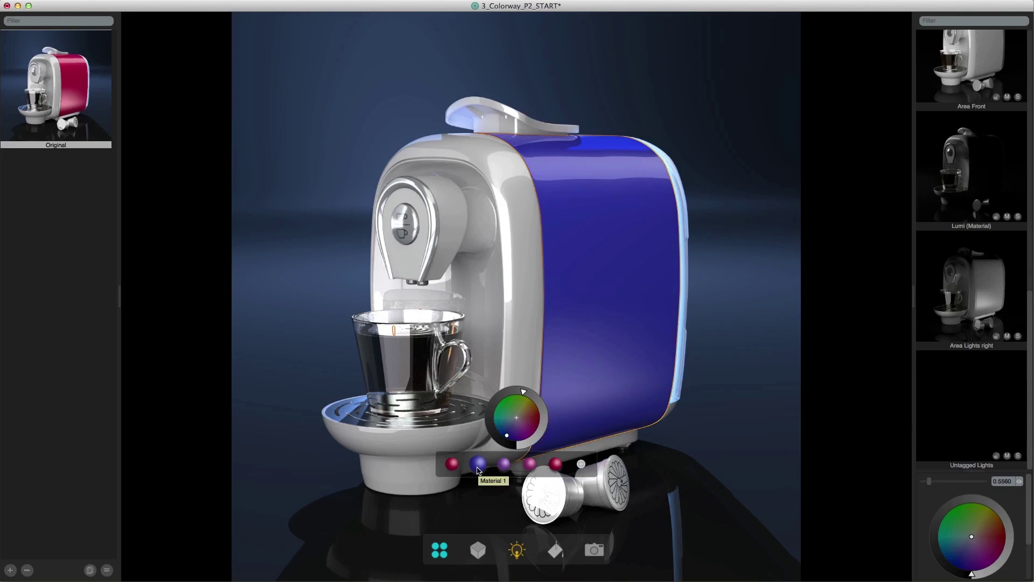
pyautogui.click(581, 464)
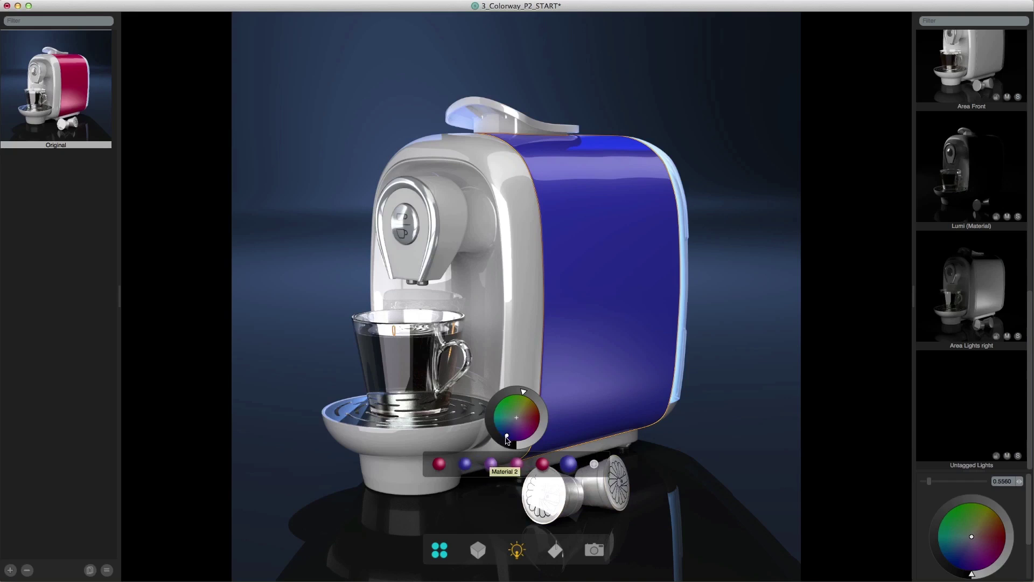
pyautogui.moveTo(506, 436); pyautogui.dragTo(508, 439)
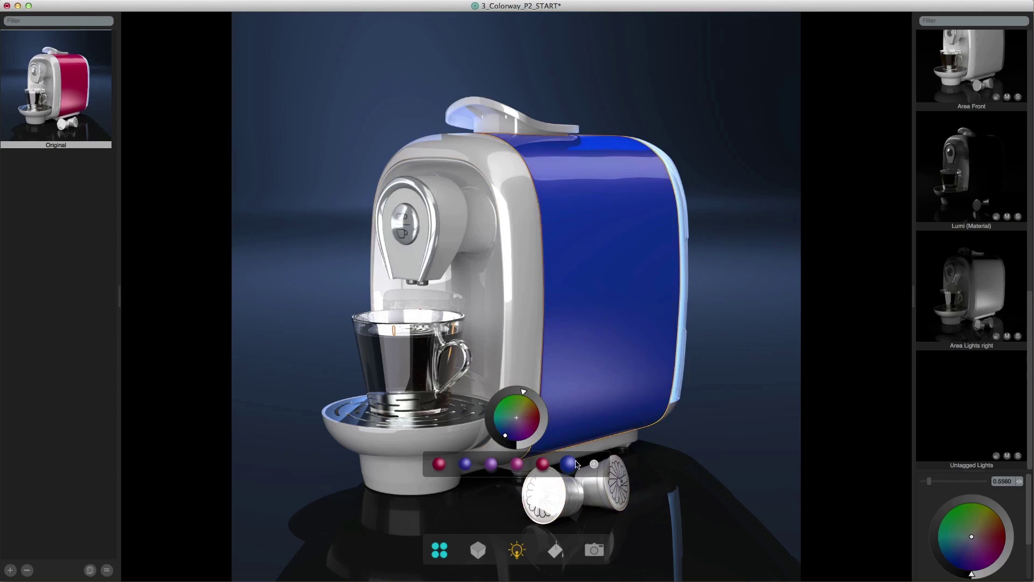
# Step: Remove the extra materials from the body and recolour its remaining crimson material to a near-white grey
pyautogui.moveTo(572, 471); pyautogui.dragTo(698, 496)
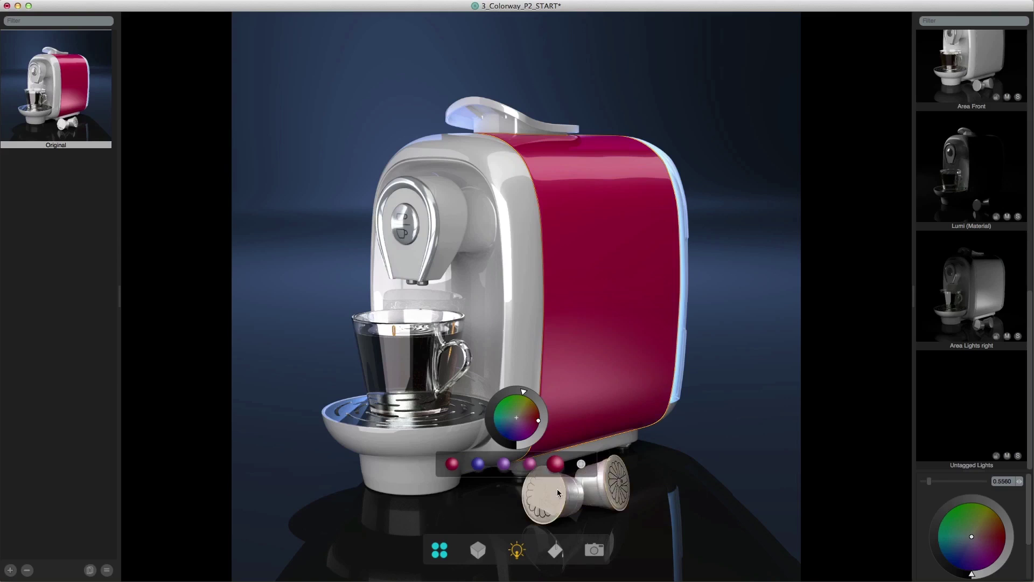
pyautogui.moveTo(555, 464); pyautogui.dragTo(653, 494)
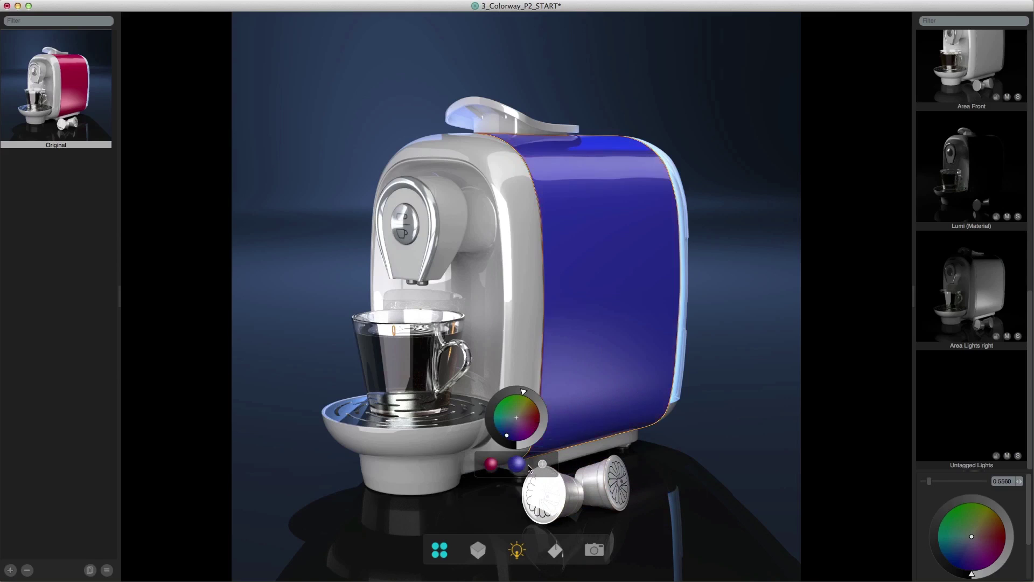
pyautogui.moveTo(520, 465); pyautogui.dragTo(546, 491)
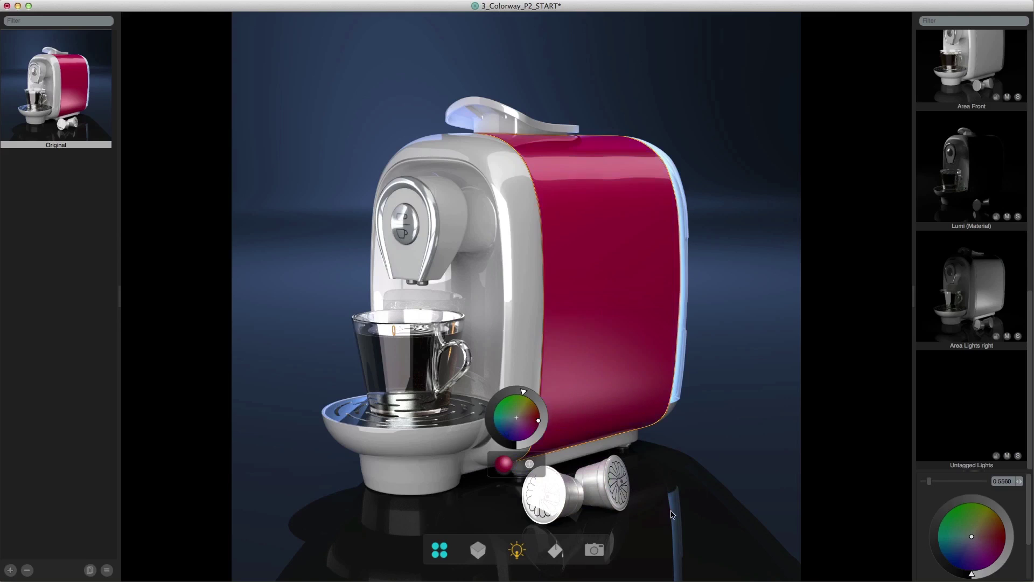
pyautogui.click(521, 426)
pyautogui.moveTo(521, 426); pyautogui.dragTo(517, 419)
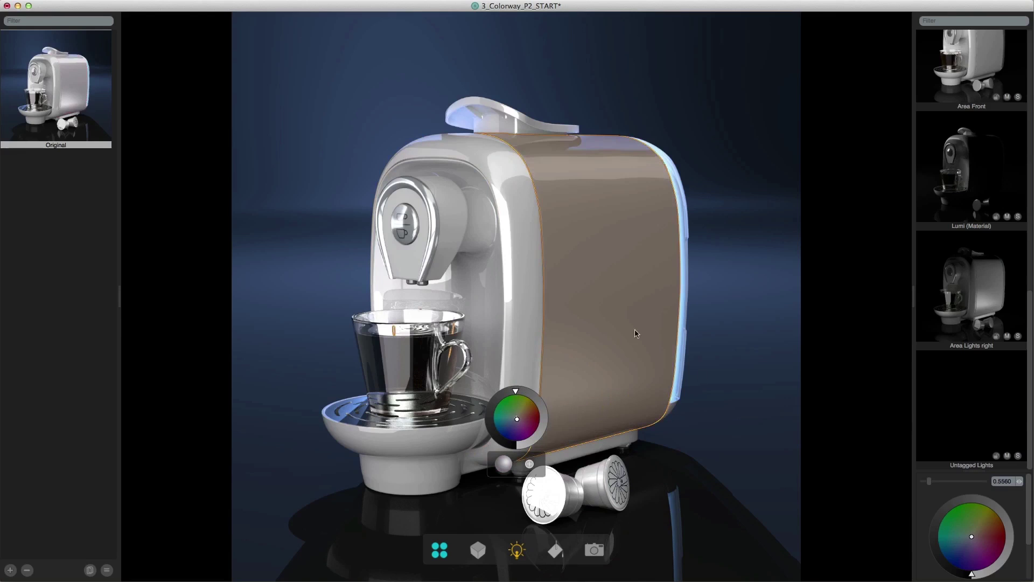
# Step: Add a new body material brightened to colour 0.99 0.92 1.00 and show it in the project's material list
pyautogui.click(530, 464)
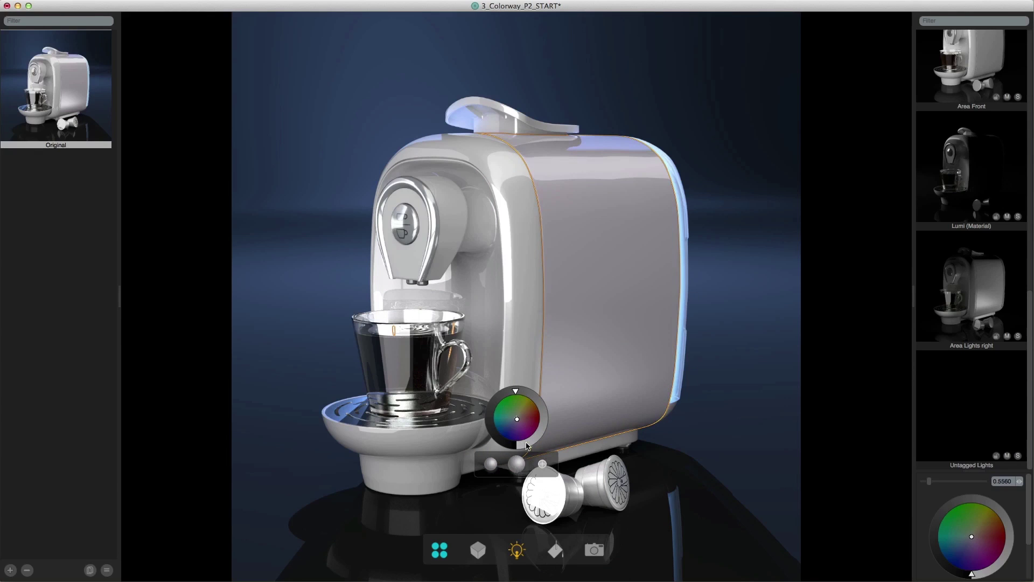
pyautogui.click(527, 445)
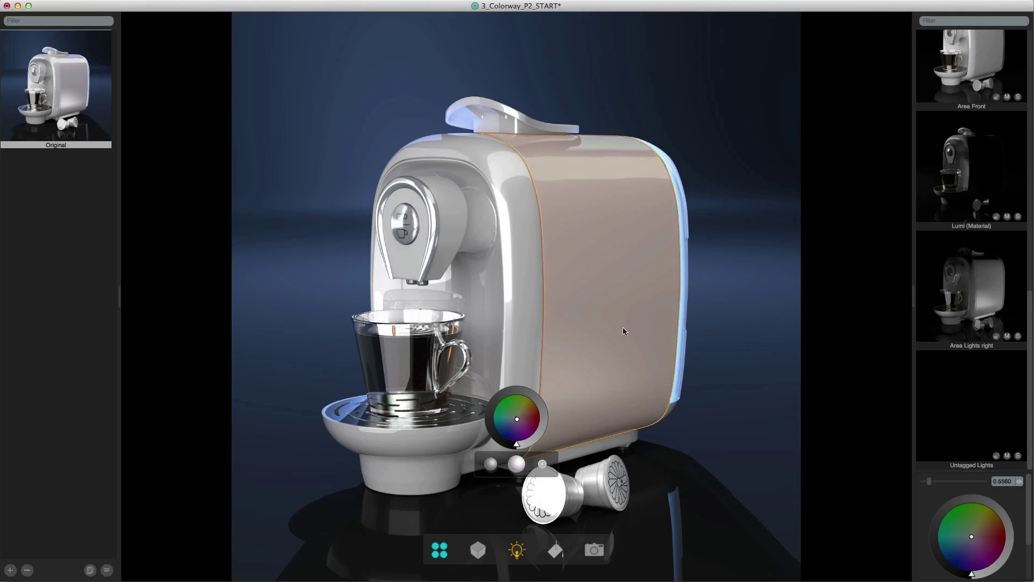
pyautogui.click(556, 551)
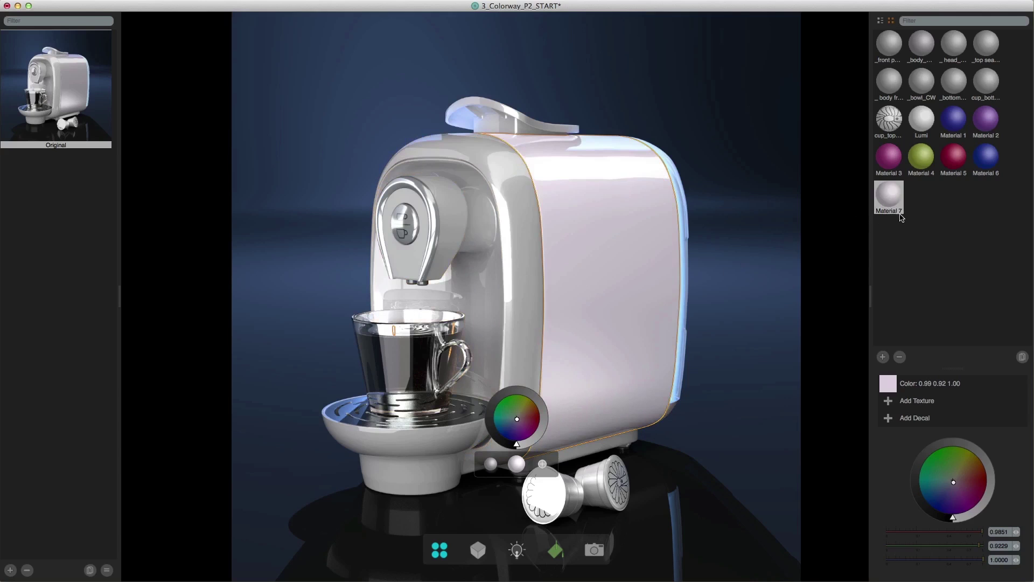
# Step: Rename Material 7 as White and apply it to the machine's front body shell
pyautogui.doubleClick(889, 211)
pyautogui.press('Return')
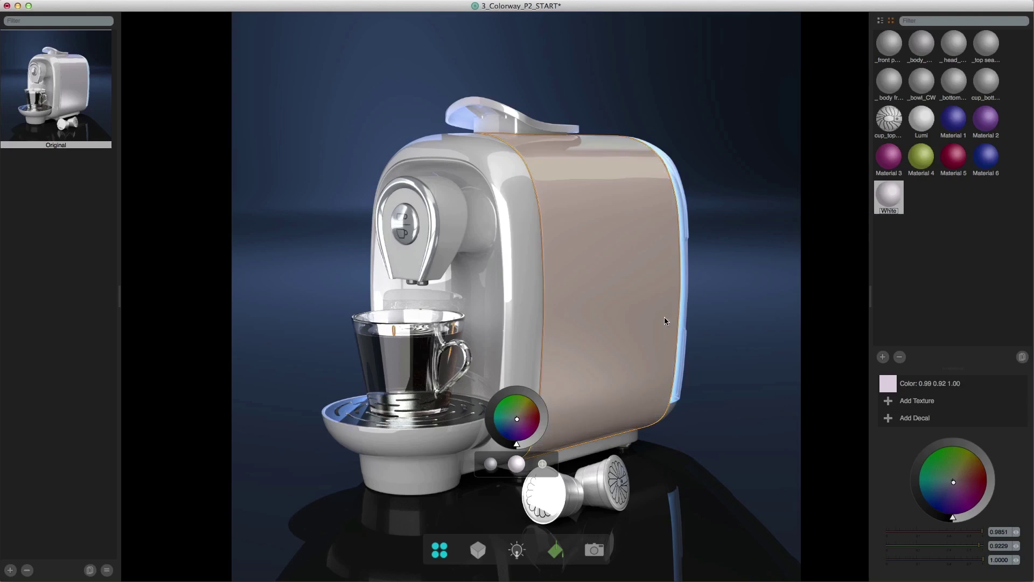
pyautogui.click(525, 275)
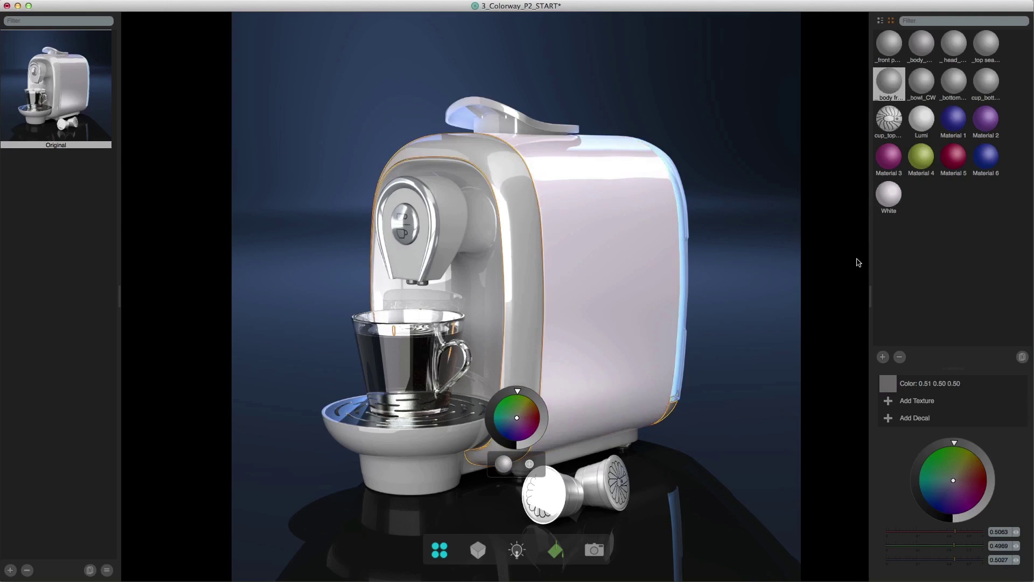
pyautogui.moveTo(889, 201); pyautogui.dragTo(575, 261)
pyautogui.click(521, 268)
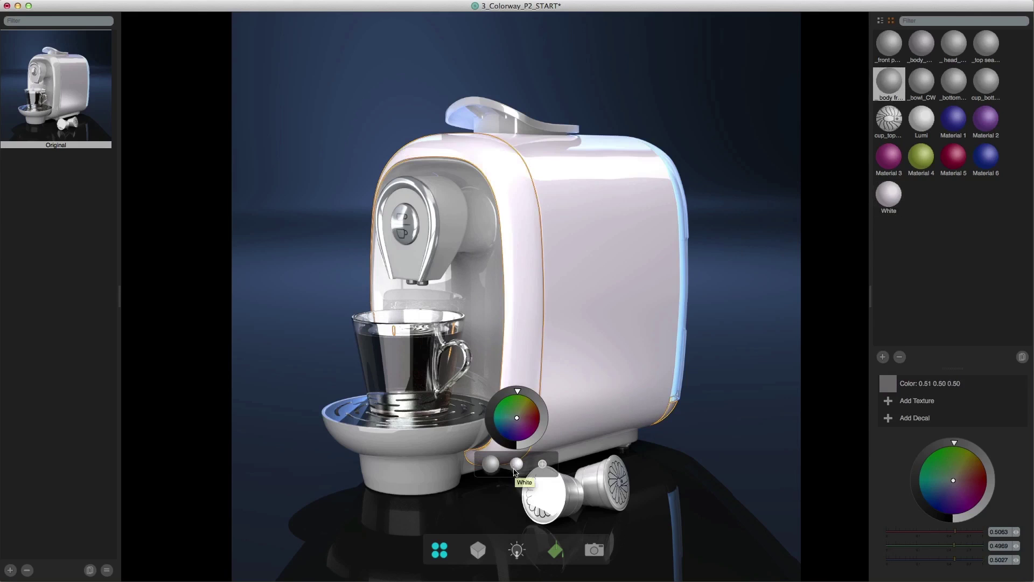
pyautogui.click(515, 469)
# Step: Apply the White material to the recessed front panel, the head and the top lid
pyautogui.click(889, 199)
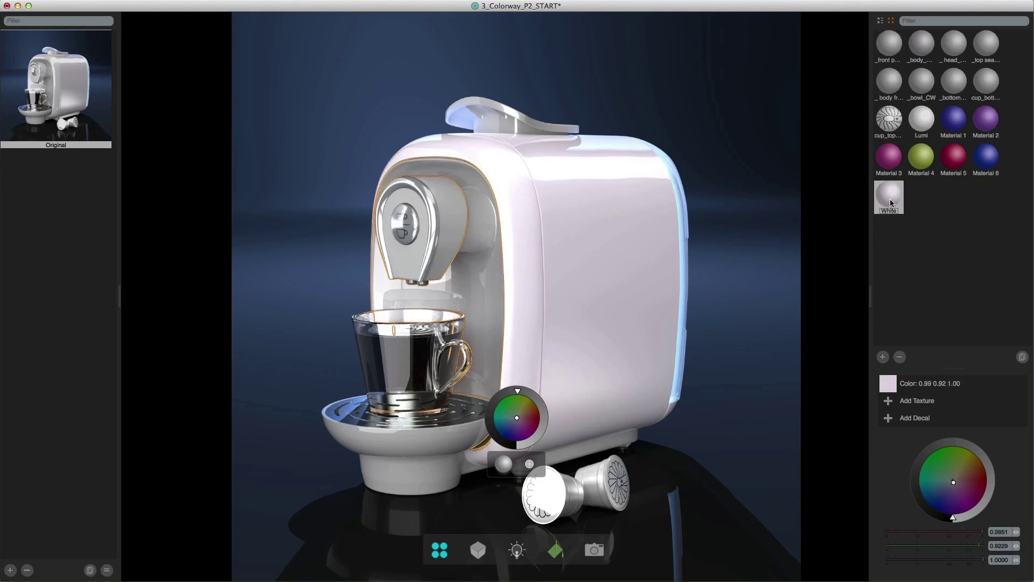
pyautogui.click(453, 219)
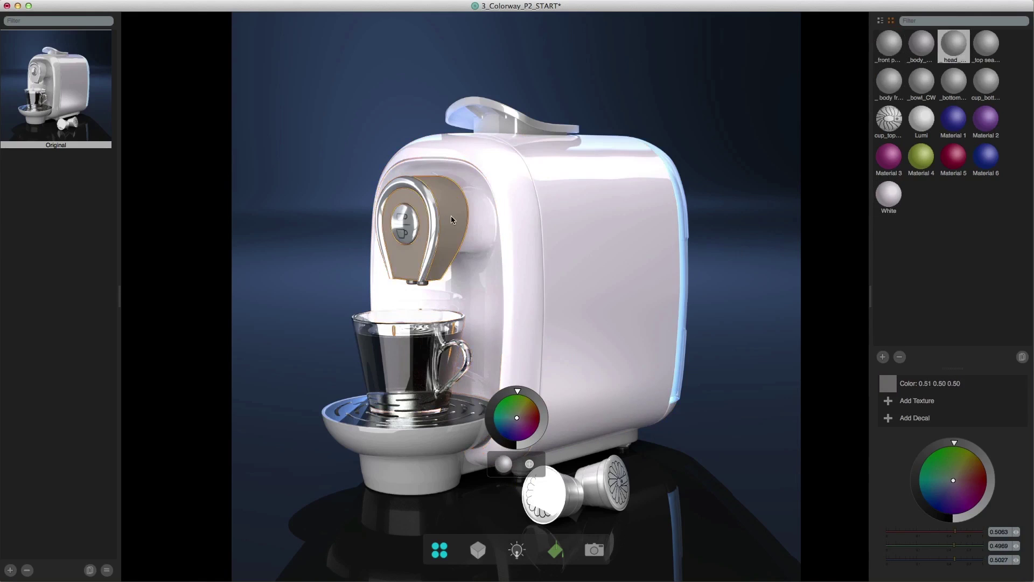
pyautogui.moveTo(889, 198); pyautogui.dragTo(450, 223)
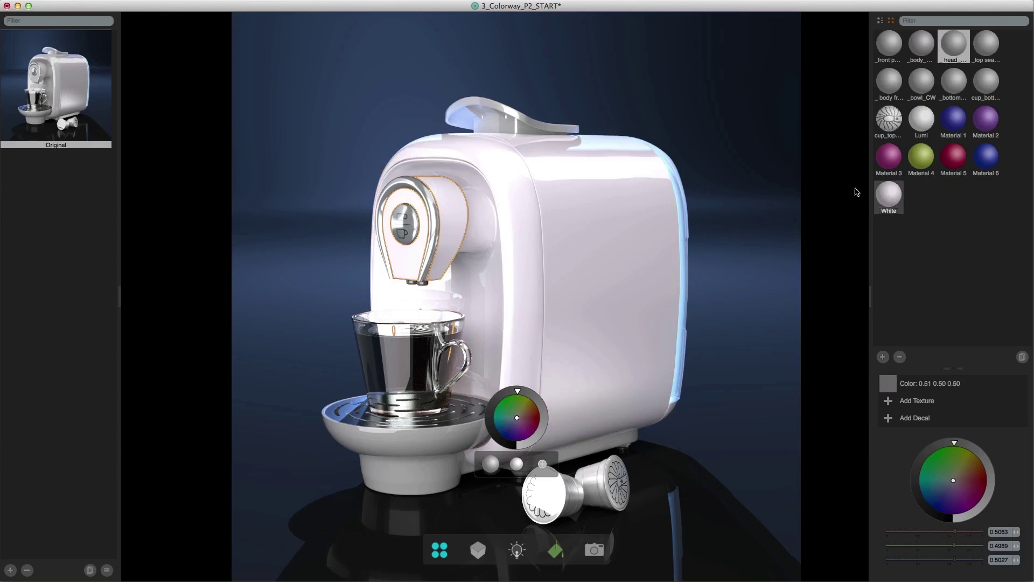
pyautogui.moveTo(888, 197); pyautogui.dragTo(505, 122)
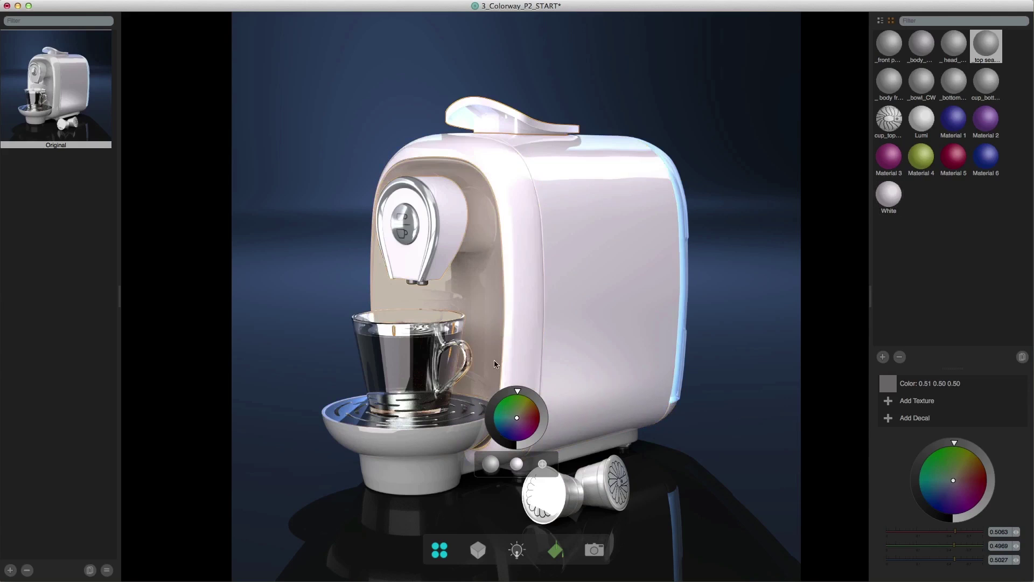
# Step: Recolour the shared White material to a vivid pink, 1.00 0.14 0.64
pyautogui.click(890, 199)
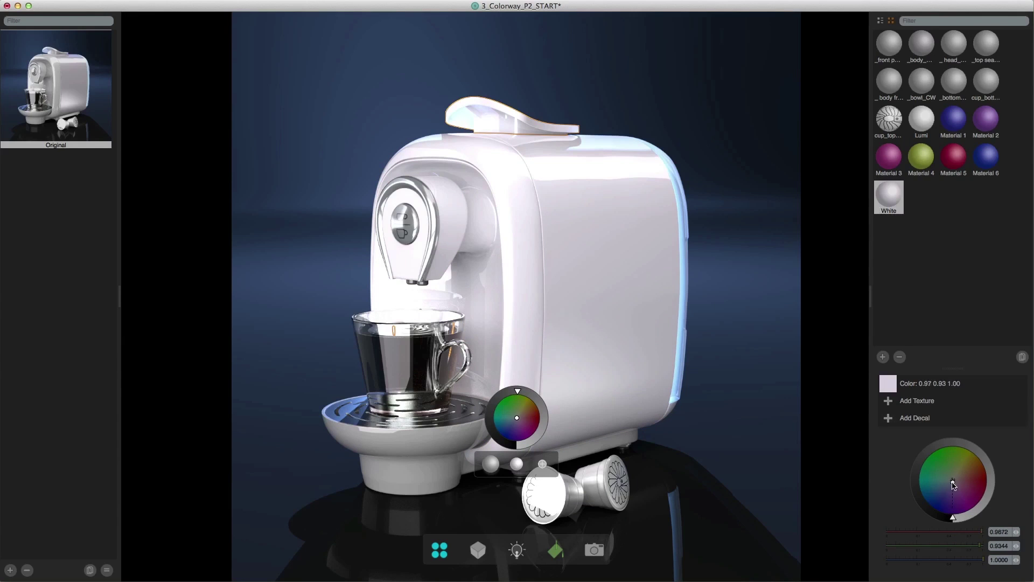
pyautogui.moveTo(953, 485); pyautogui.dragTo(978, 499)
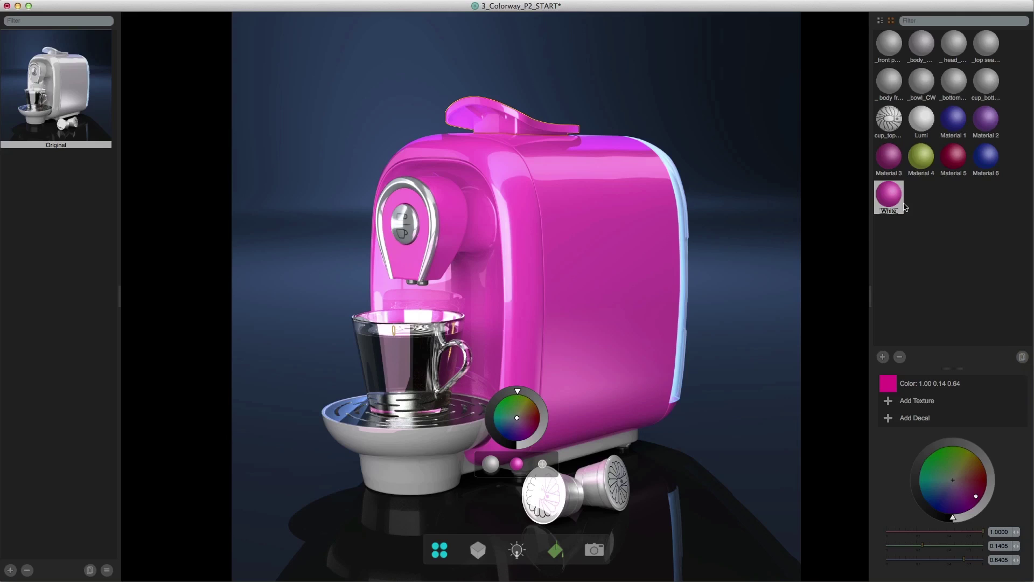
# Step: Compare the list and thumbnail displays of the materials, filter them by Lumi and clear the filter
pyautogui.click(880, 21)
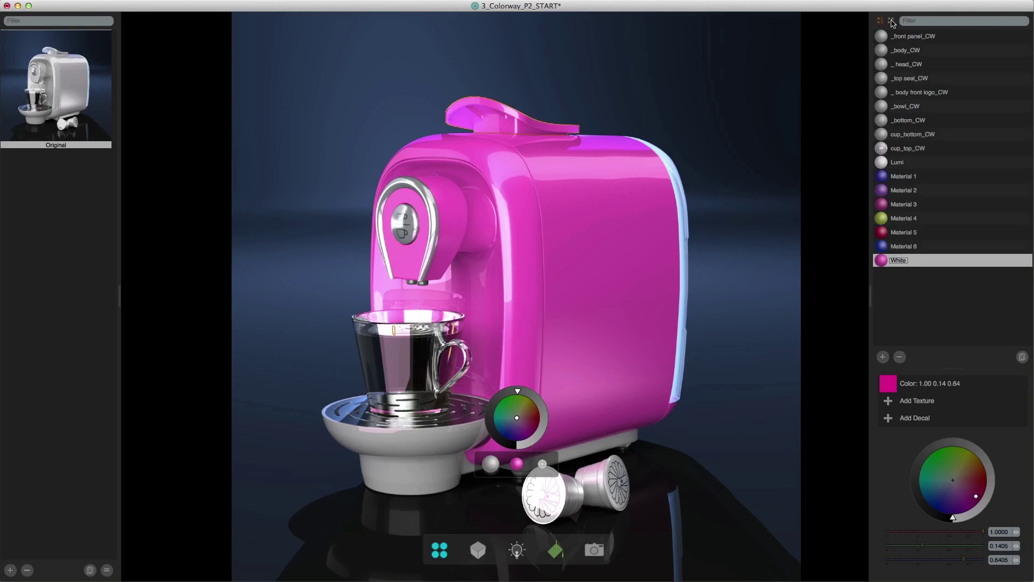
pyautogui.click(890, 20)
pyautogui.click(910, 21)
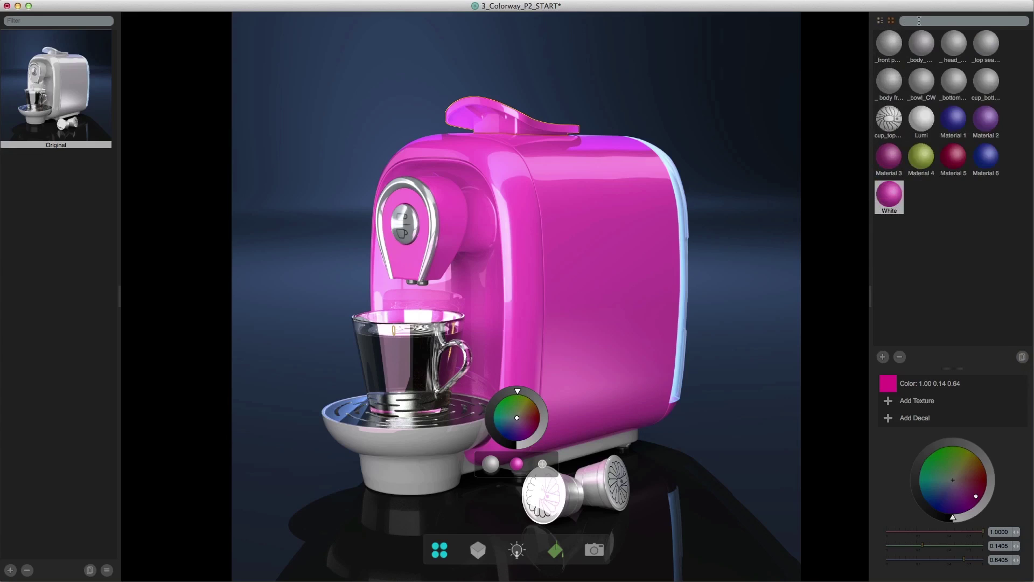
pyautogui.write('Lumi')
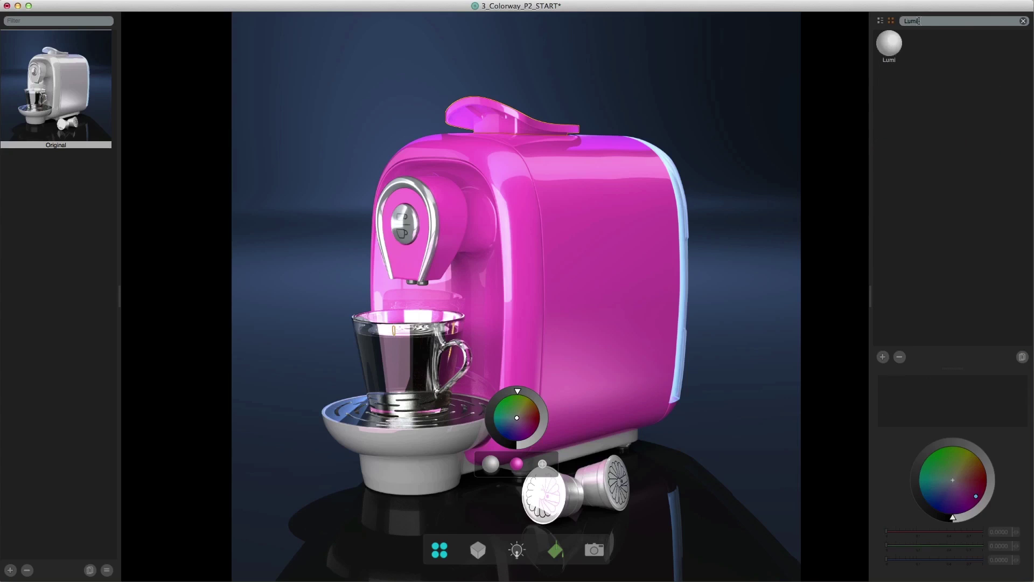
pyautogui.press('BackSpace')
pyautogui.press('BackSpace')
pyautogui.press('BackSpace')
pyautogui.press('BackSpace')
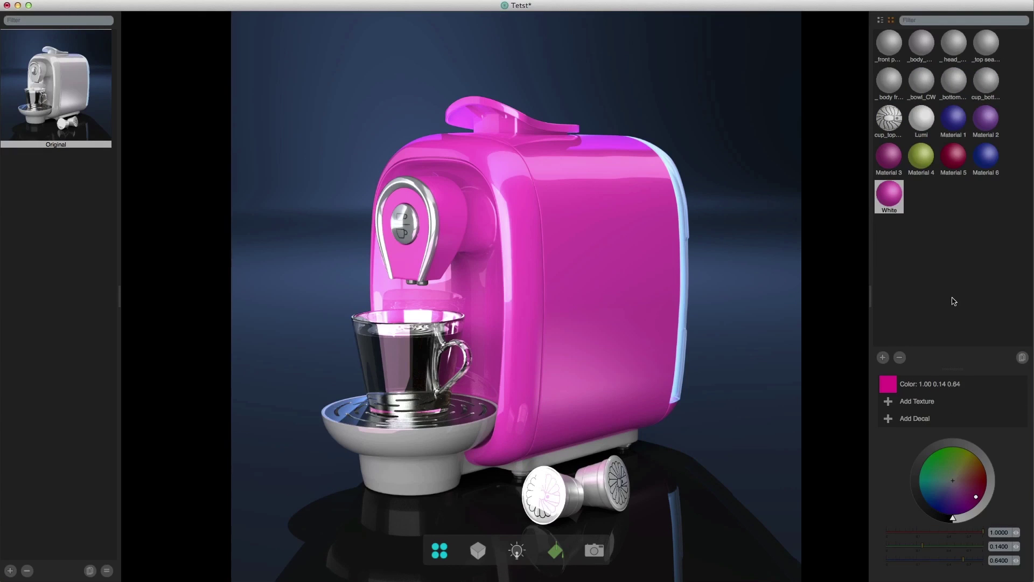
# Step: Rename the recoloured White material as Pink
pyautogui.doubleClick(889, 210)
pyautogui.write('Pink')
pyautogui.press('Return')
# Step: Add a new material to the side body and lighten it to a near-white colour of 0.98 0.95 1.00
pyautogui.click(619, 296)
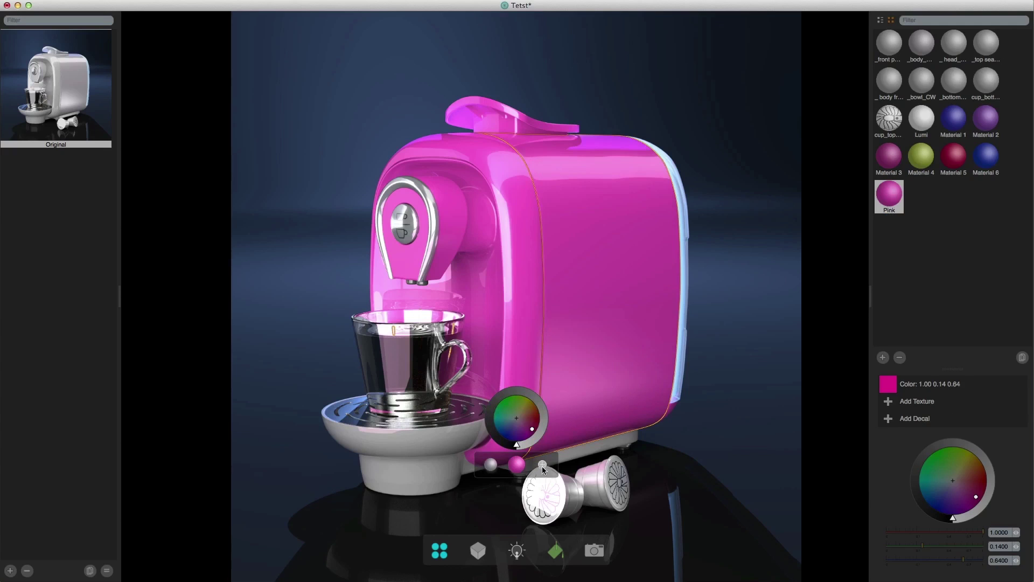
pyautogui.click(543, 466)
pyautogui.moveTo(532, 429); pyautogui.dragTo(517, 422)
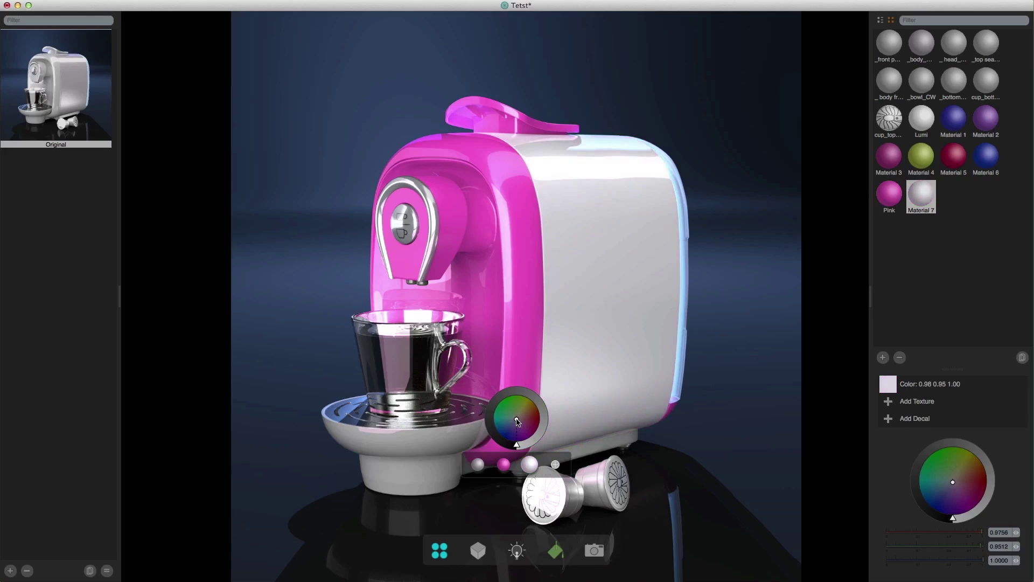
pyautogui.click(625, 366)
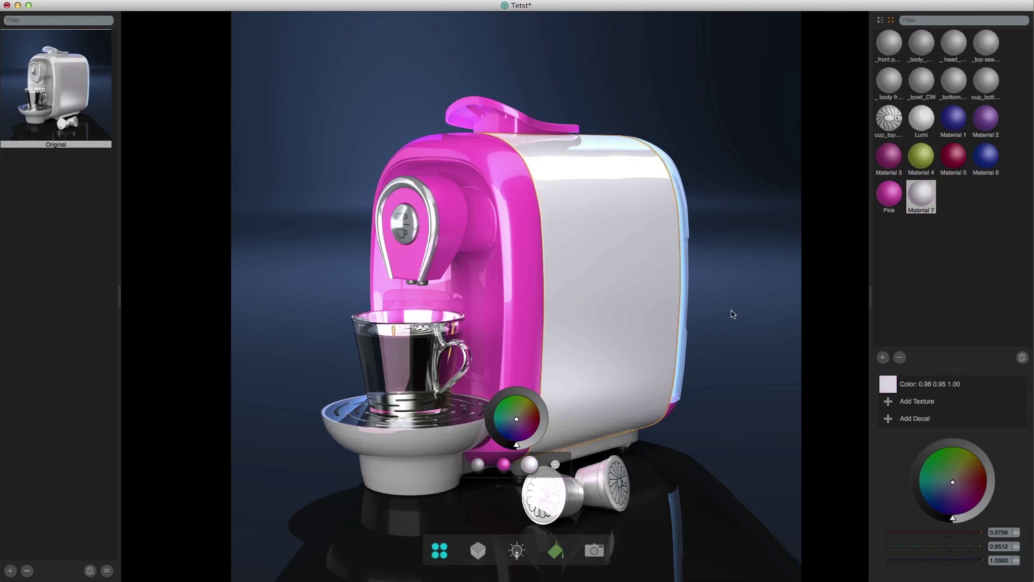
pyautogui.click(620, 148)
pyautogui.click(714, 86)
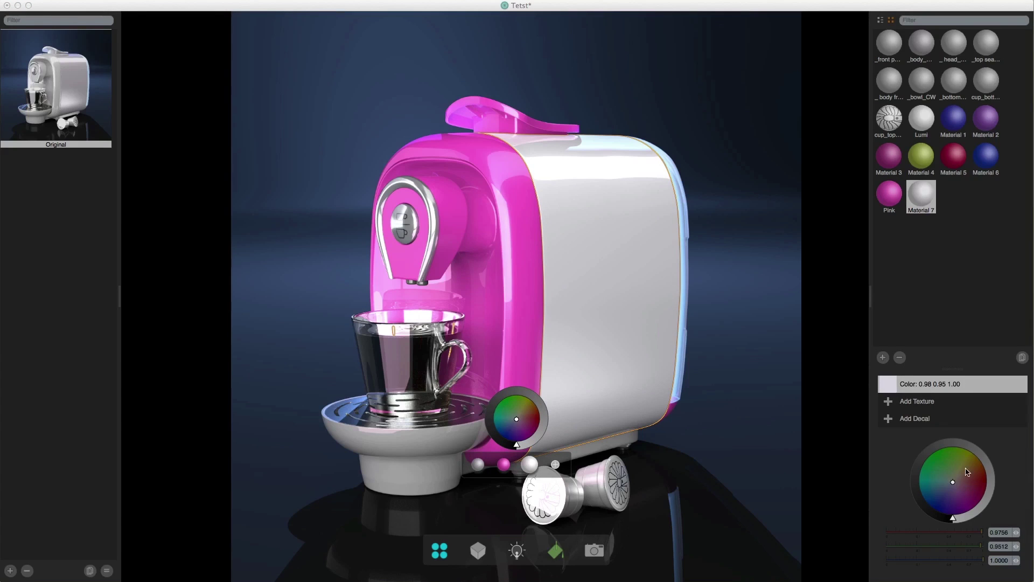
# Step: Texture the side body with metal_carbon_fiber_texture.jpg from the imported_images folder, with tiling 2.0080 and rotation -24.4070
pyautogui.click(915, 402)
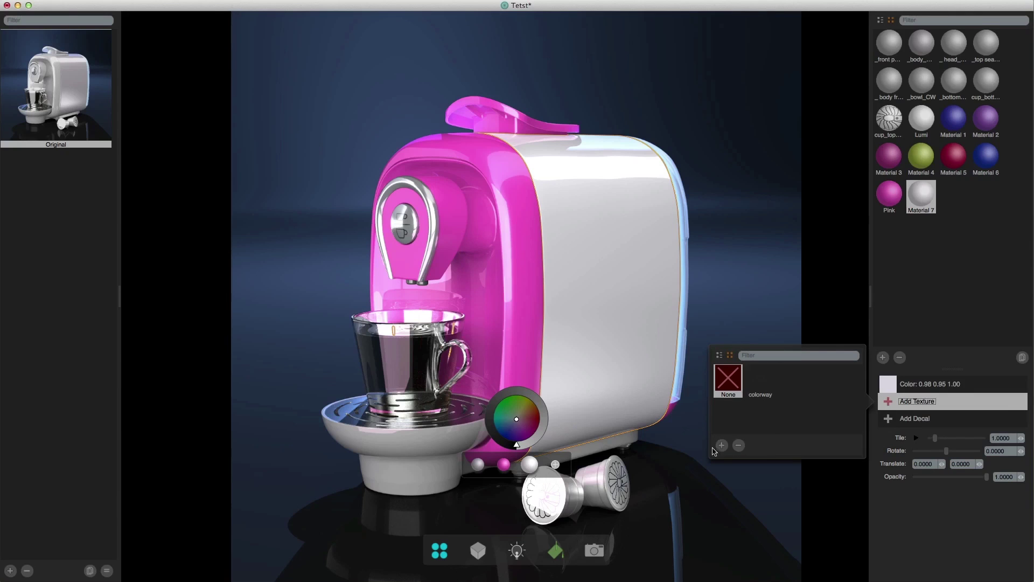
pyautogui.click(722, 445)
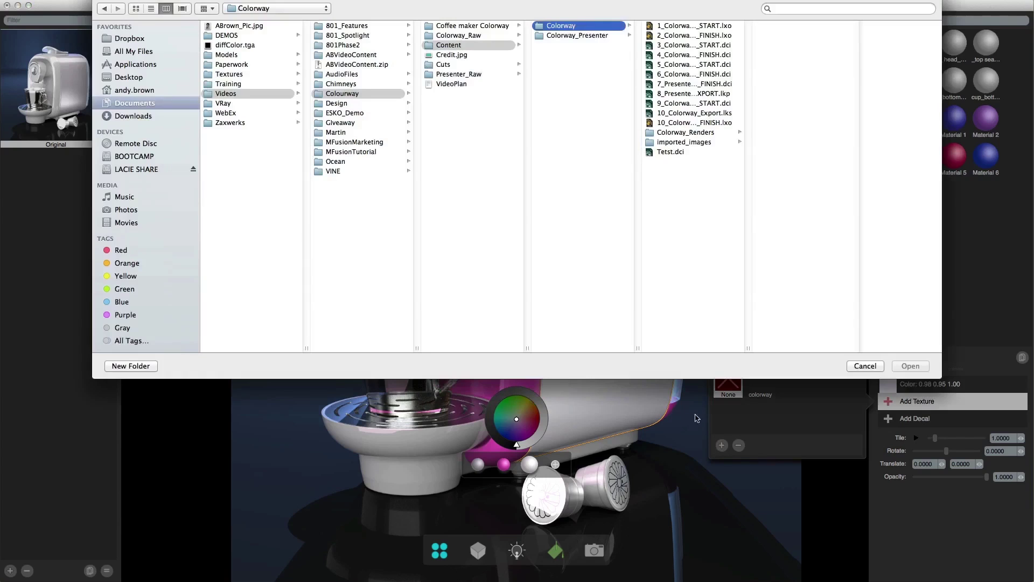
pyautogui.click(679, 143)
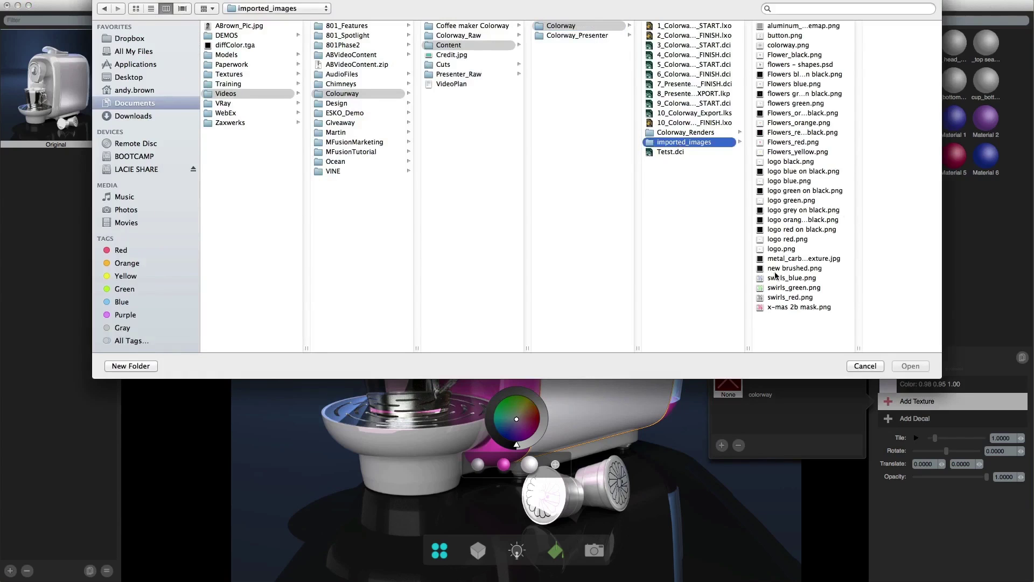
pyautogui.click(795, 260)
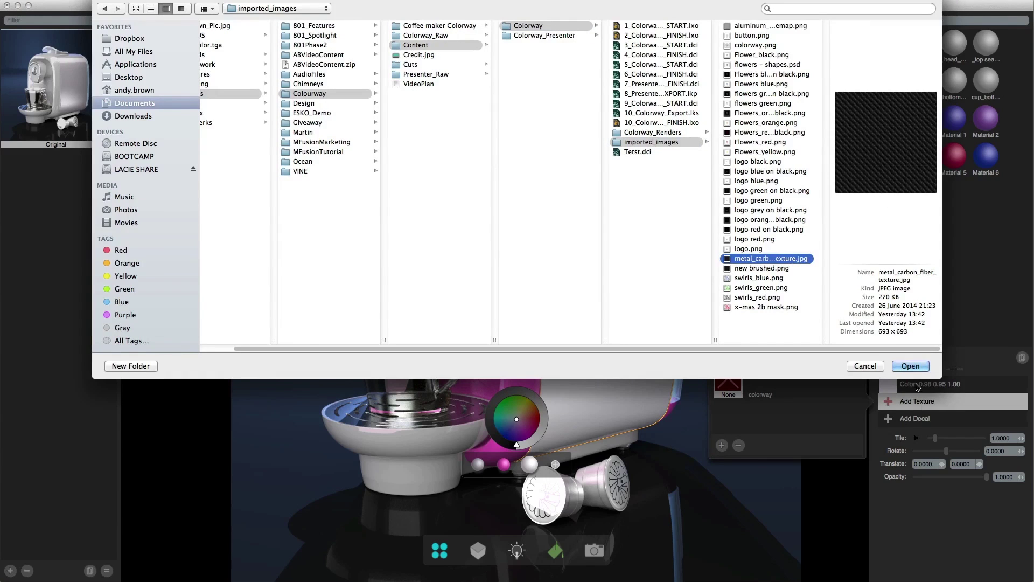
pyautogui.click(911, 366)
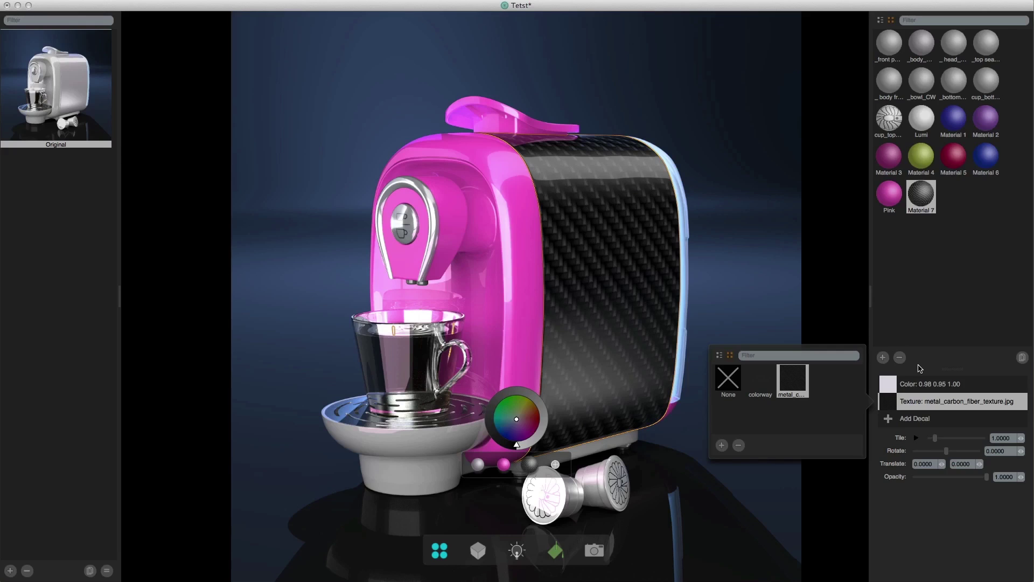
pyautogui.click(929, 522)
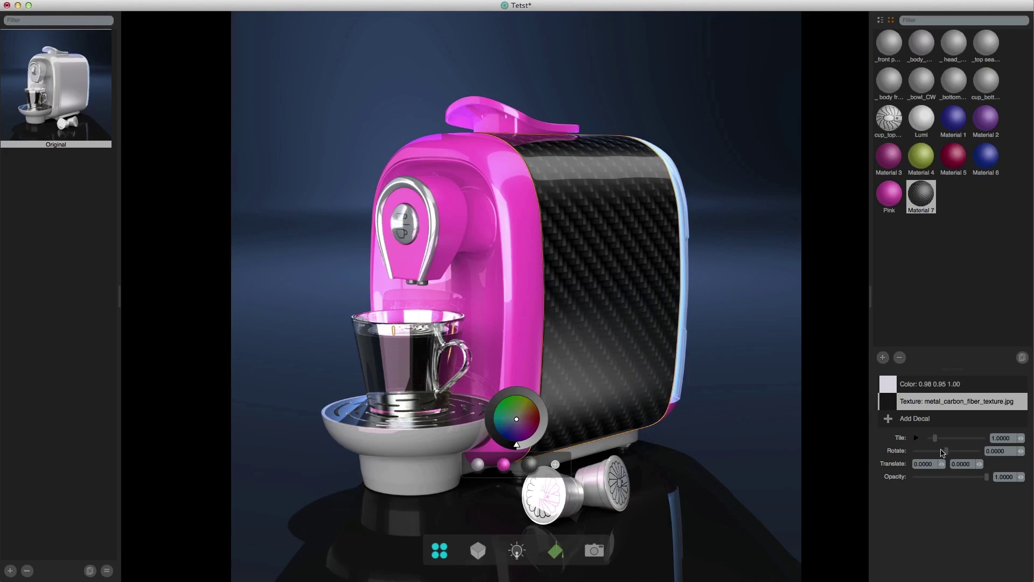
pyautogui.moveTo(935, 437); pyautogui.dragTo(945, 458)
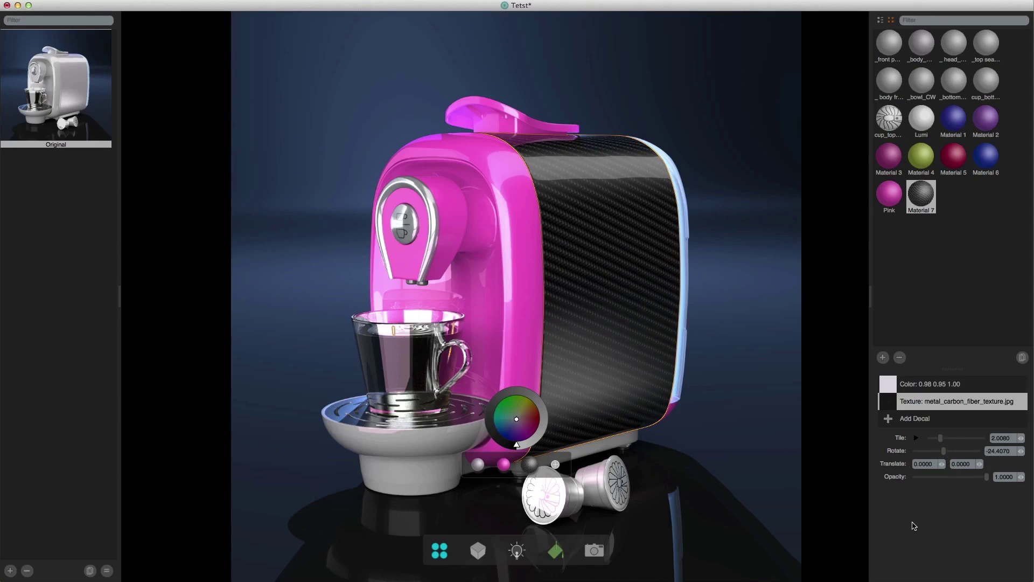
# Step: Add a new material to the front body shell and lighten it to 0.98 0.95 1.00
pyautogui.click(538, 292)
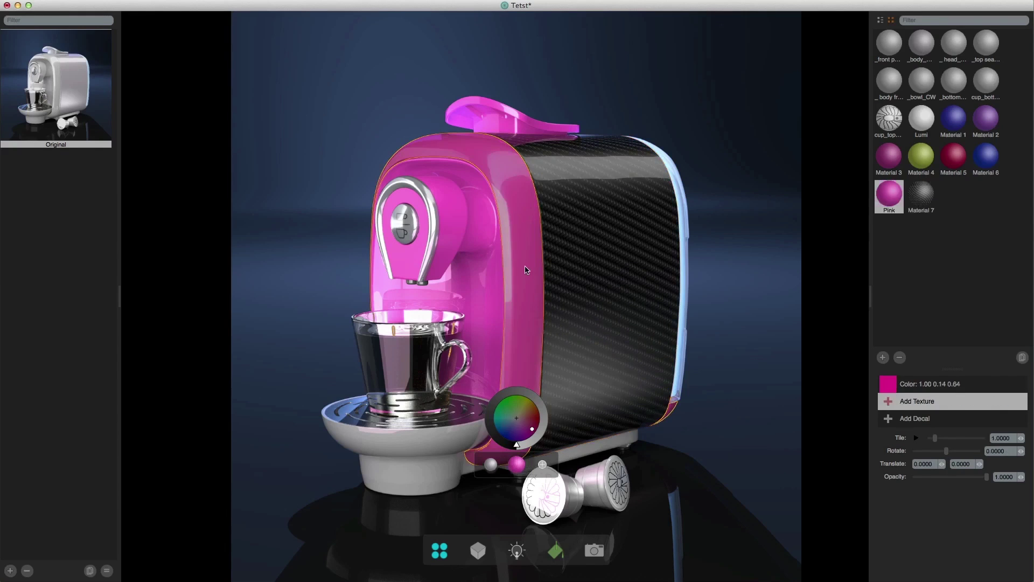
pyautogui.click(542, 465)
pyautogui.moveTo(532, 430); pyautogui.dragTo(517, 421)
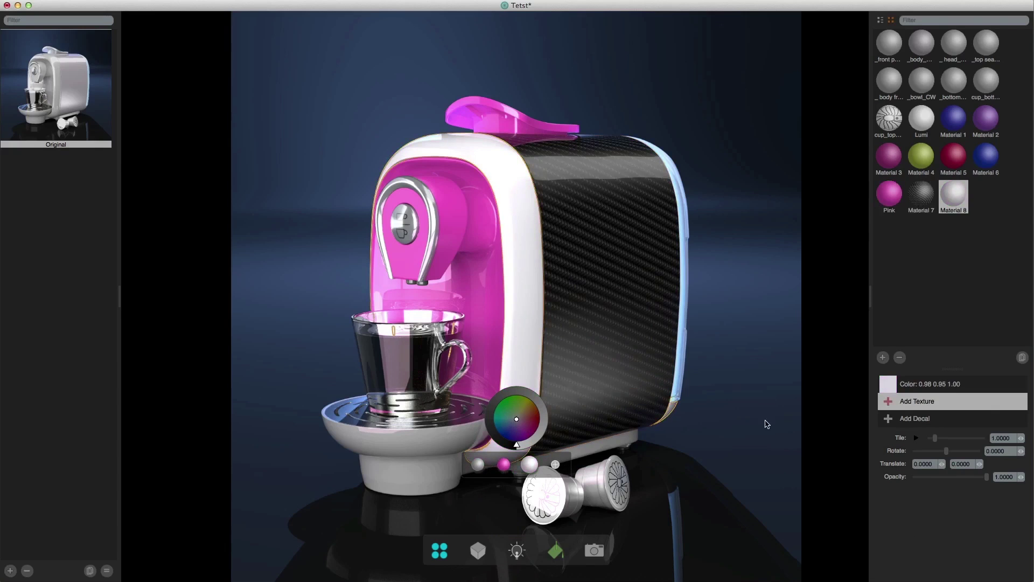
# Step: Apply the carbon fiber texture to the front shell's new material and set its tiling to about 1.9
pyautogui.click(928, 402)
pyautogui.click(919, 404)
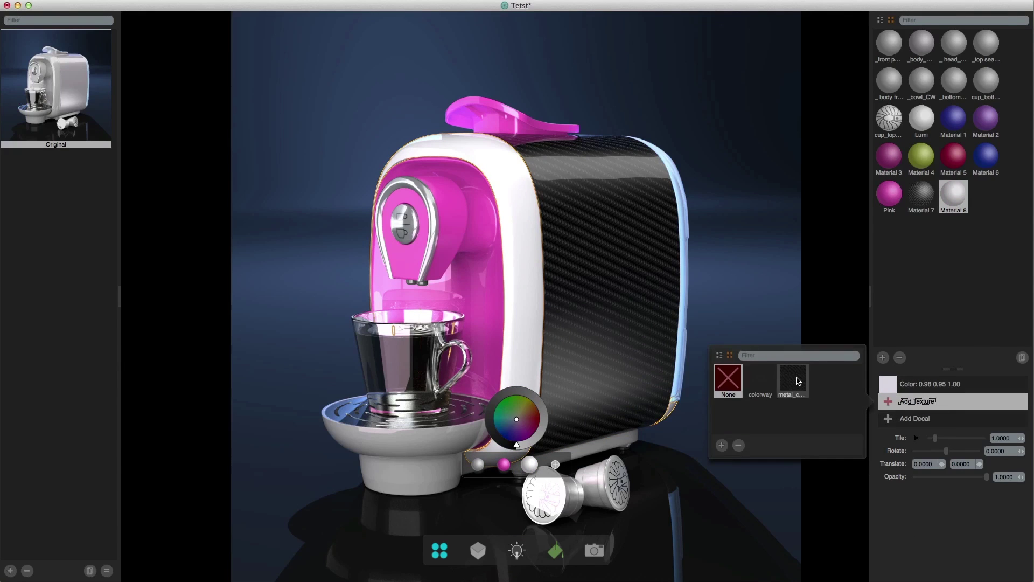
pyautogui.click(798, 380)
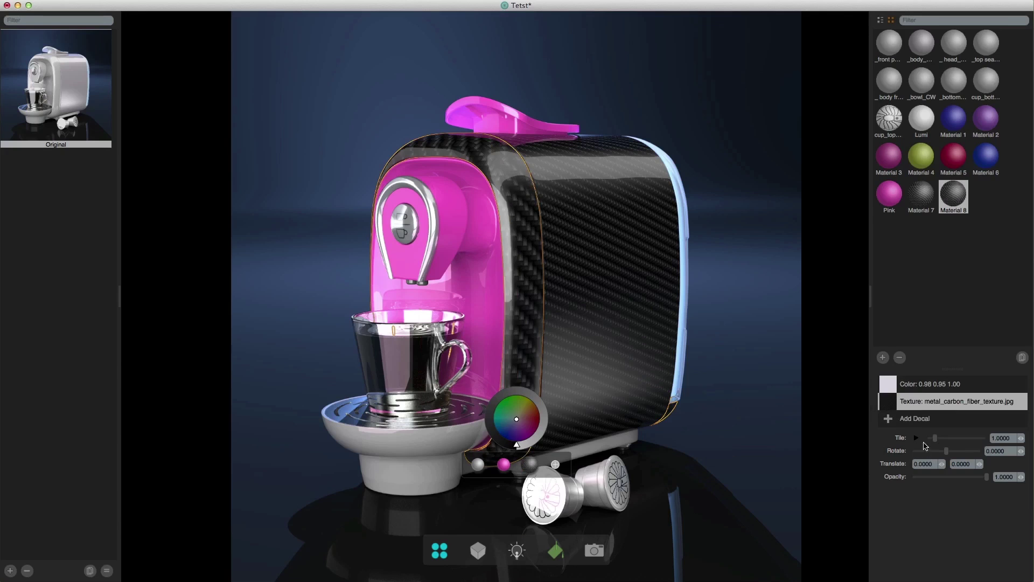
pyautogui.moveTo(935, 439); pyautogui.dragTo(940, 438)
pyautogui.scroll(8, 483, 156)
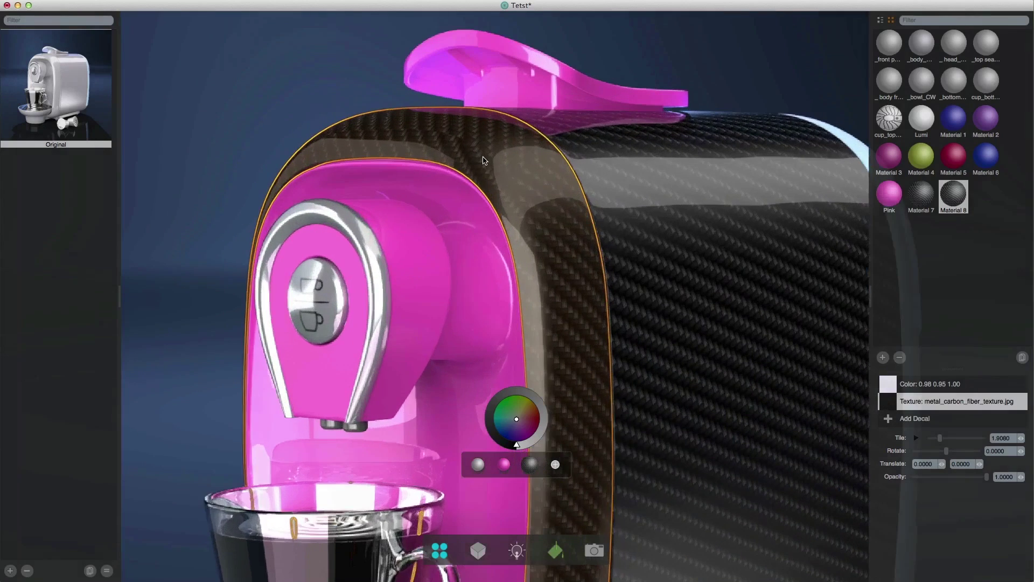
pyautogui.scroll(5, 483, 160)
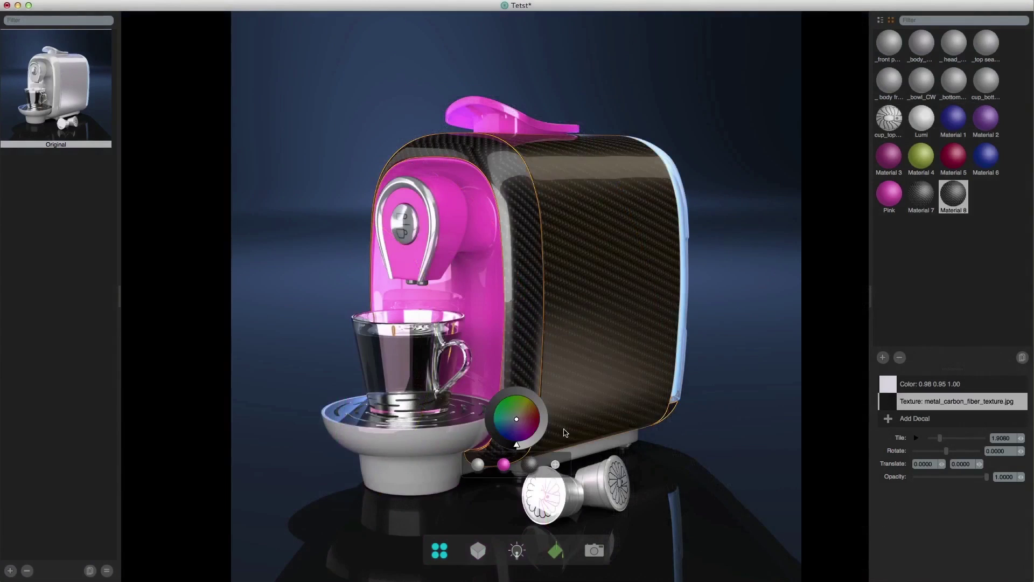
# Step: Switch the front shell back to Pink and set the side body material's base colour to pure white, 1.00 1.00 1.00
pyautogui.moveTo(528, 466); pyautogui.dragTo(613, 503)
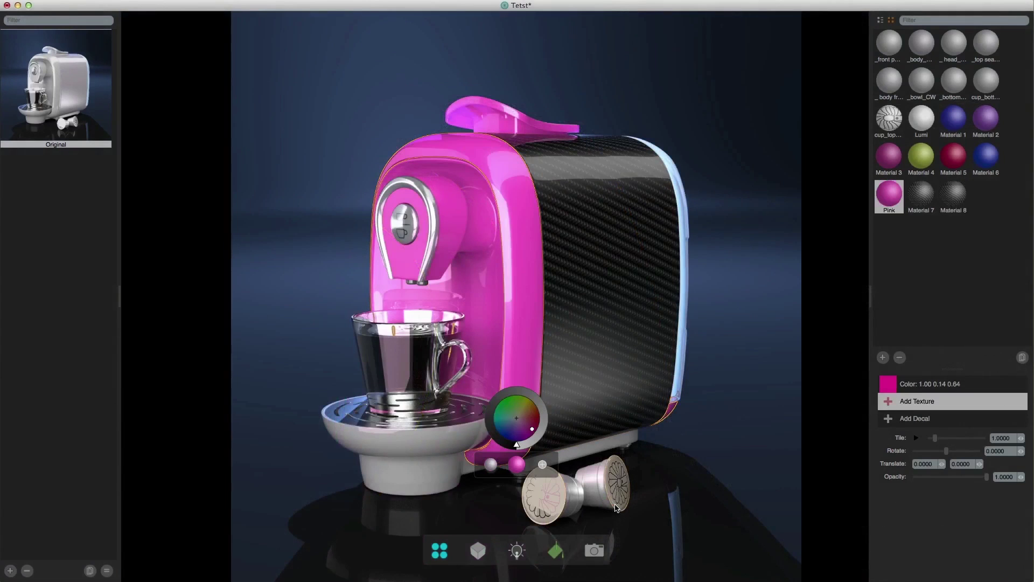
pyautogui.click(581, 393)
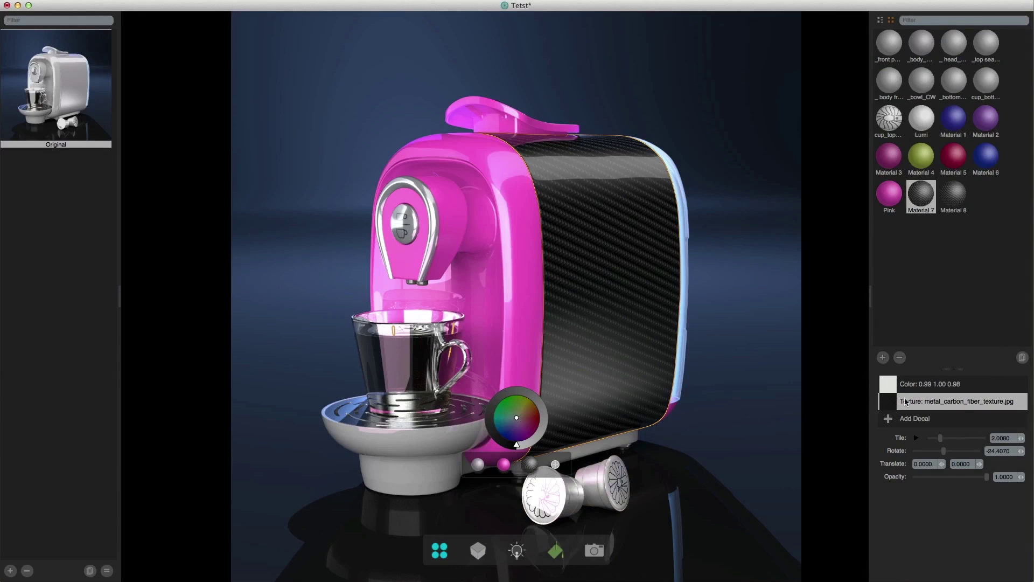
pyautogui.click(919, 384)
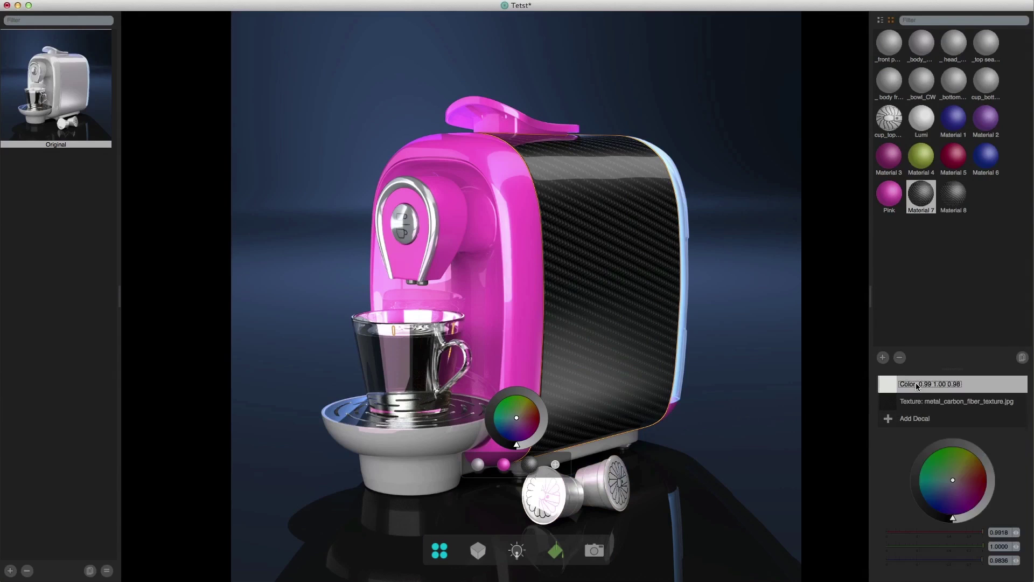
pyautogui.click(956, 481)
pyautogui.moveTo(956, 481)
pyautogui.mouseDown()
pyautogui.moveTo(986, 459)
pyautogui.moveTo(990, 476)
pyautogui.moveTo(956, 451)
pyautogui.moveTo(980, 457)
pyautogui.moveTo(985, 473)
pyautogui.moveTo(973, 462)
pyautogui.moveTo(952, 480)
pyautogui.mouseUp()
pyautogui.click(937, 401)
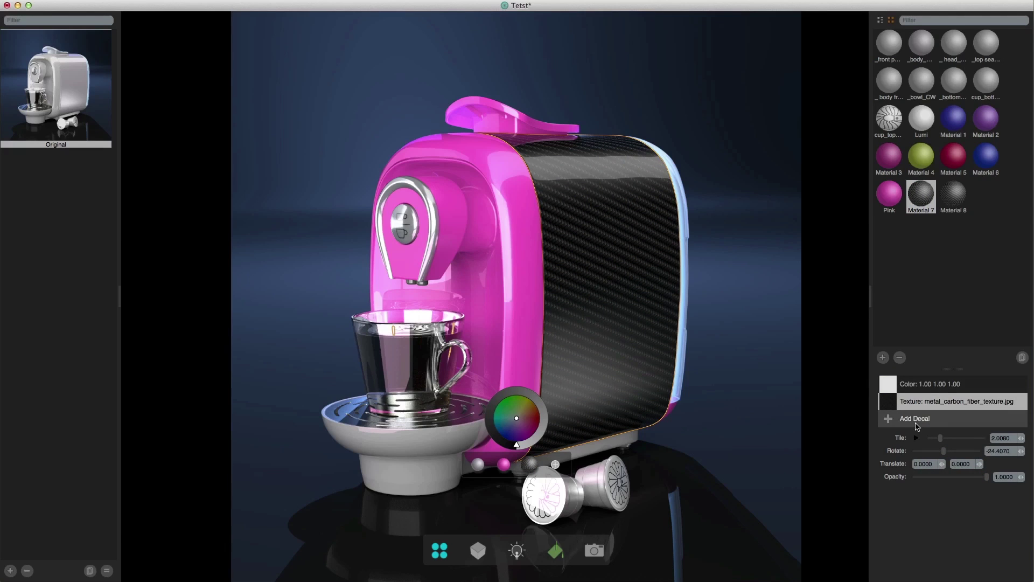
# Step: Add a new material to the side body and lighten its base colour to 1.00 0.91 0.99
pyautogui.click(477, 465)
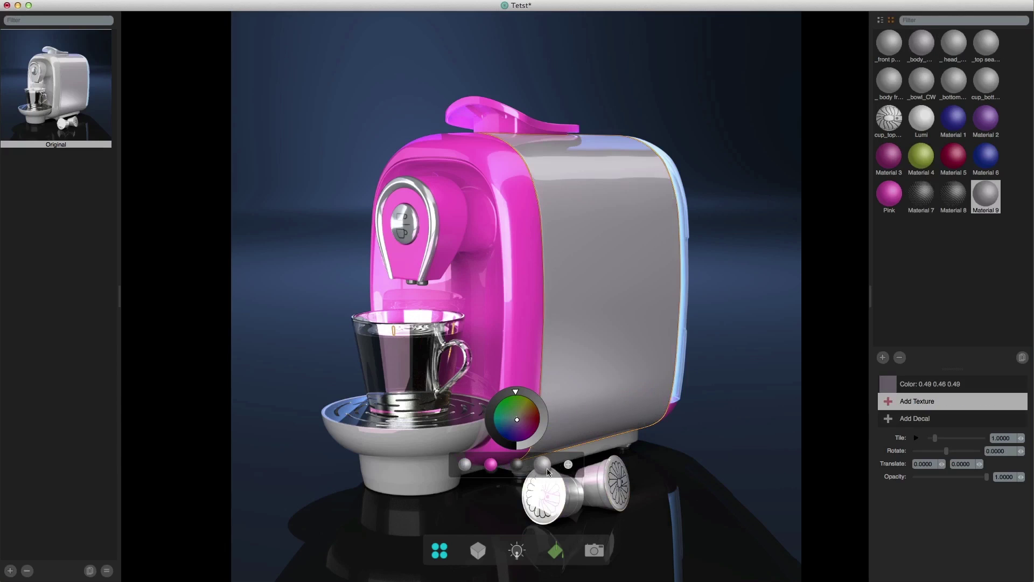
pyautogui.moveTo(516, 392)
pyautogui.mouseDown()
pyautogui.moveTo(559, 410)
pyautogui.moveTo(495, 498)
pyautogui.mouseUp()
pyautogui.moveTo(517, 420); pyautogui.dragTo(517, 419)
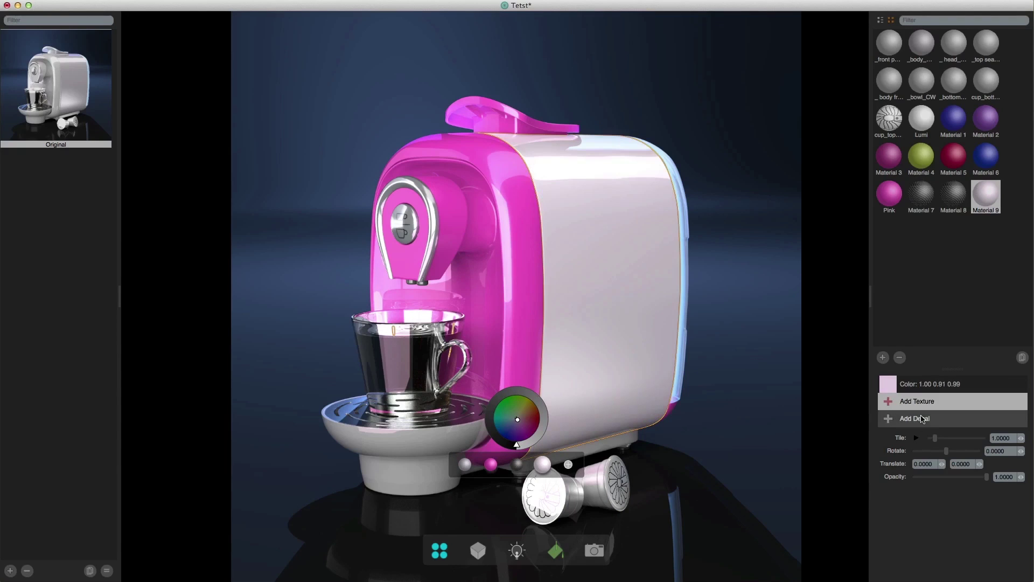
# Step: Import Flowers_red.png from the imported_images folder and apply it as a decal on the side body's new material
pyautogui.click(910, 418)
pyautogui.click(722, 462)
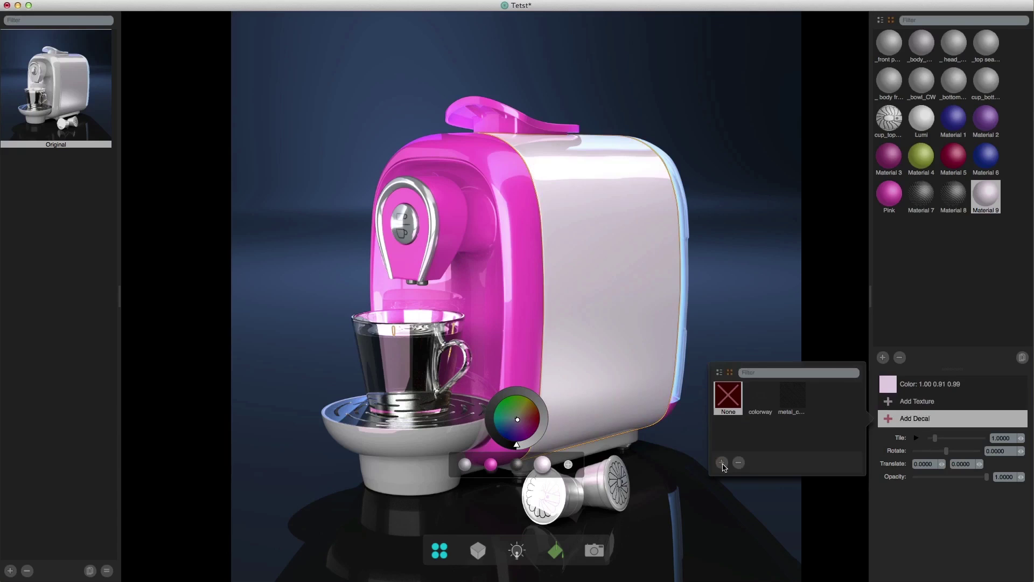
pyautogui.click(676, 142)
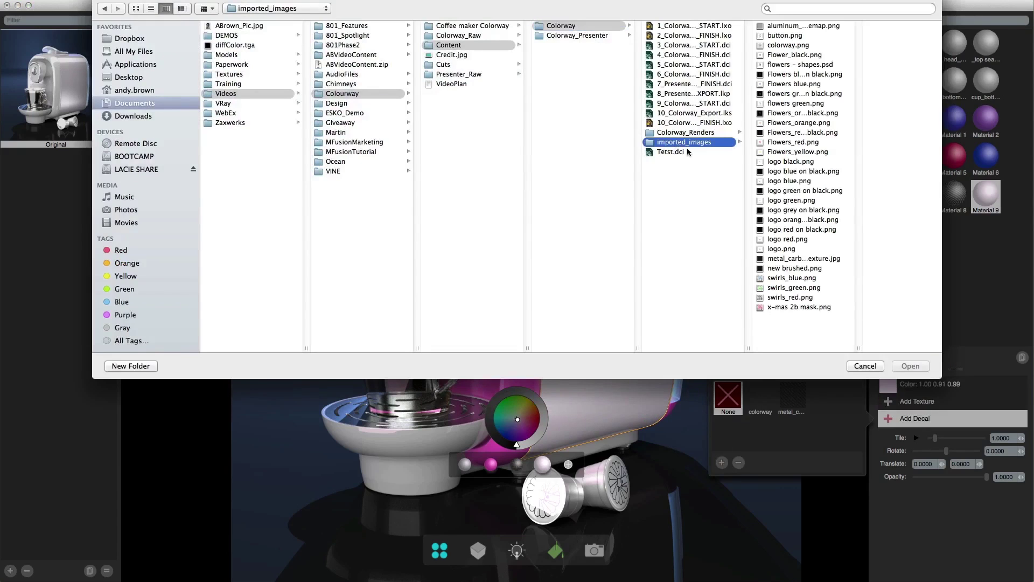
pyautogui.click(792, 142)
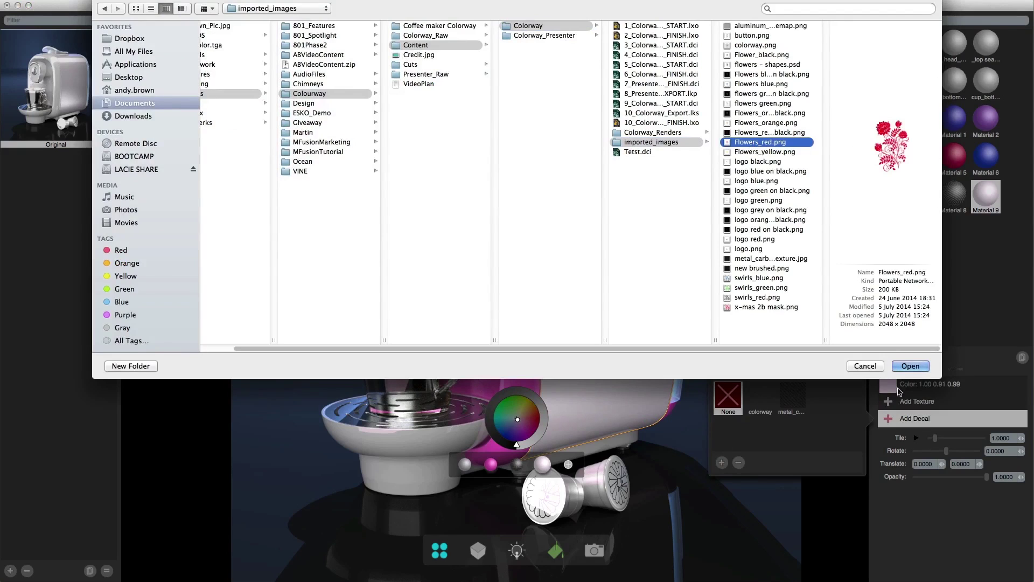
pyautogui.click(909, 366)
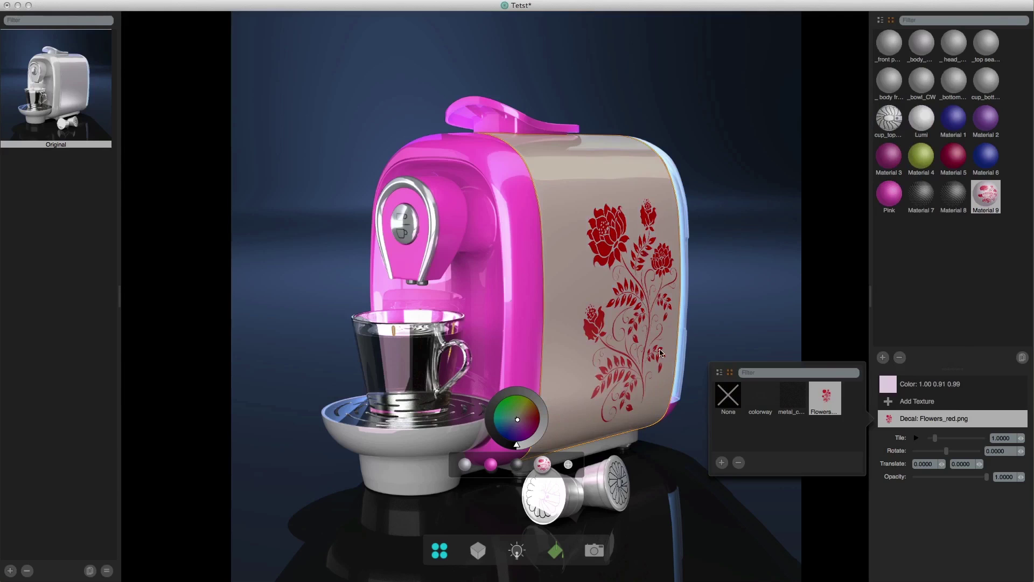
# Step: Shift the side body material's base colour to a more neutral white behind the flower decal
pyautogui.click(938, 385)
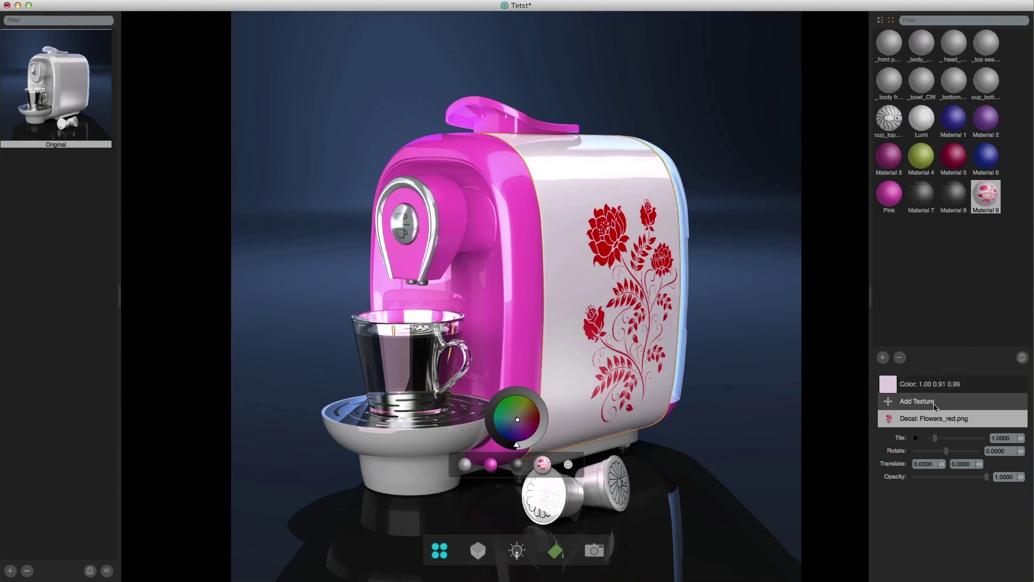
pyautogui.click(948, 474)
pyautogui.moveTo(949, 474)
pyautogui.mouseDown()
pyautogui.moveTo(963, 464)
pyautogui.moveTo(971, 476)
pyautogui.moveTo(943, 476)
pyautogui.moveTo(954, 483)
pyautogui.mouseUp()
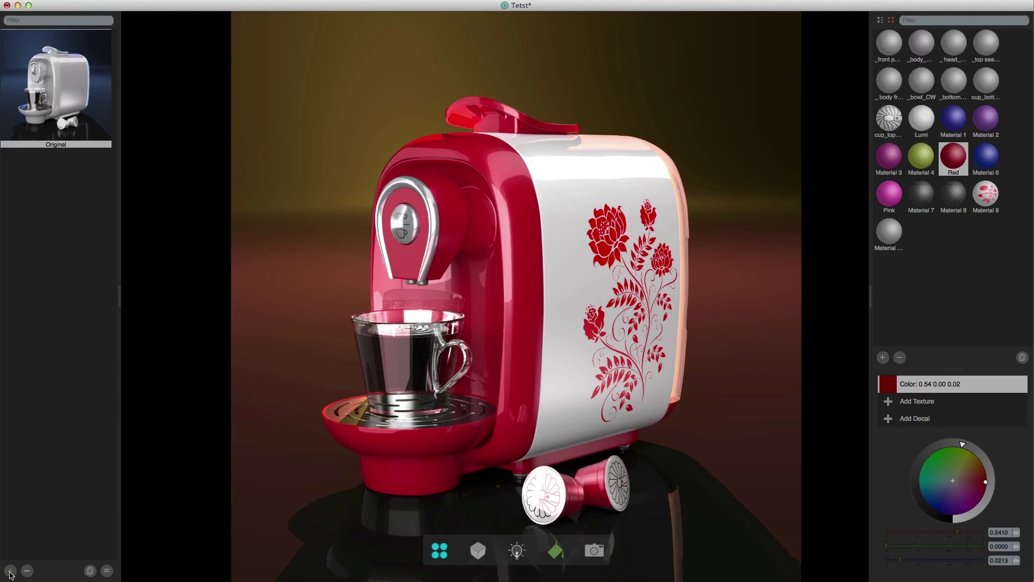
# Step: Store the red and white flower design as a new look and switch back to the Original look
pyautogui.click(10, 571)
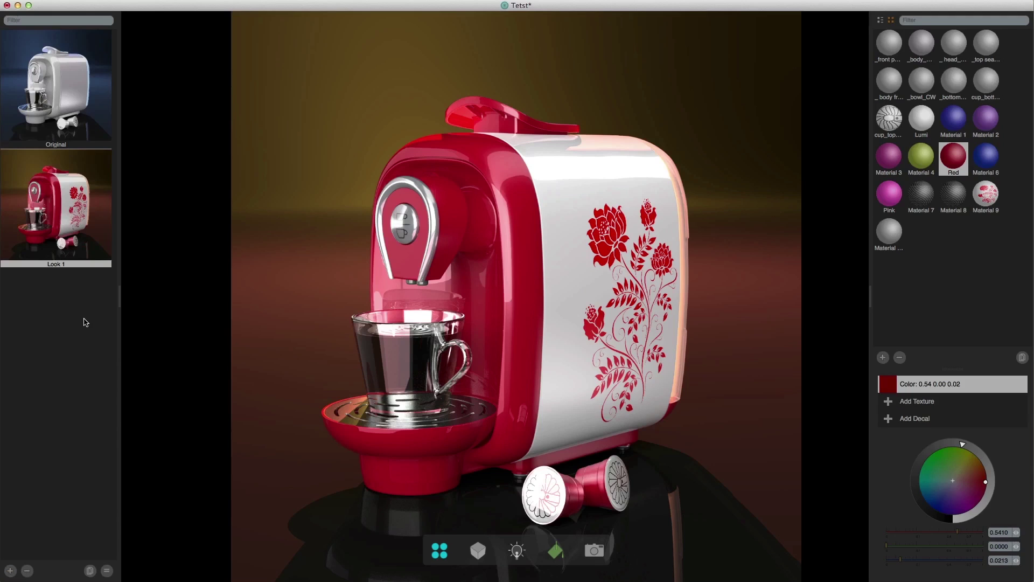
pyautogui.click(54, 103)
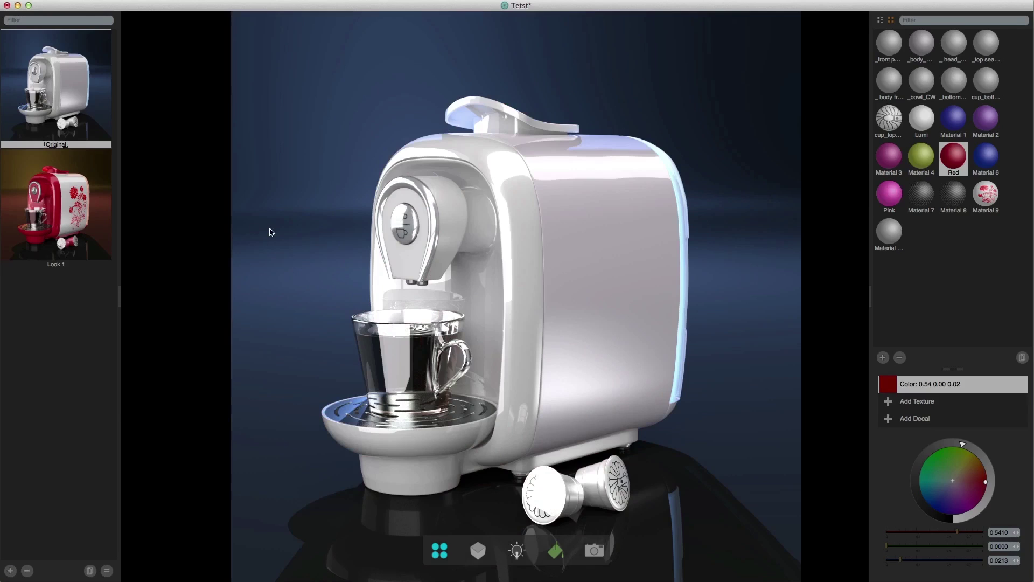
# Step: Duplicate Look 1 and load the copy for editing
pyautogui.click(97, 226)
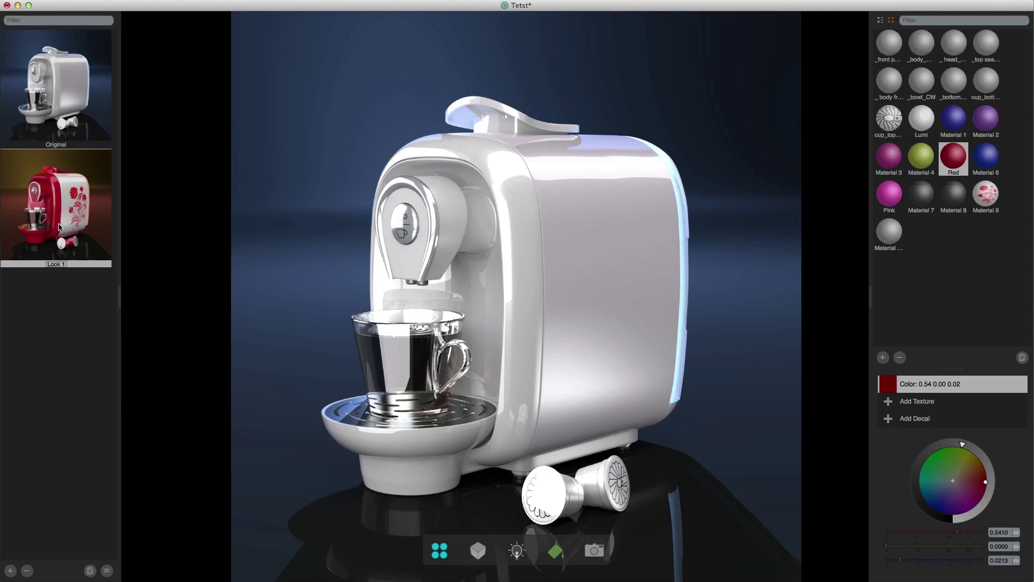
pyautogui.press('Return')
pyautogui.click(90, 572)
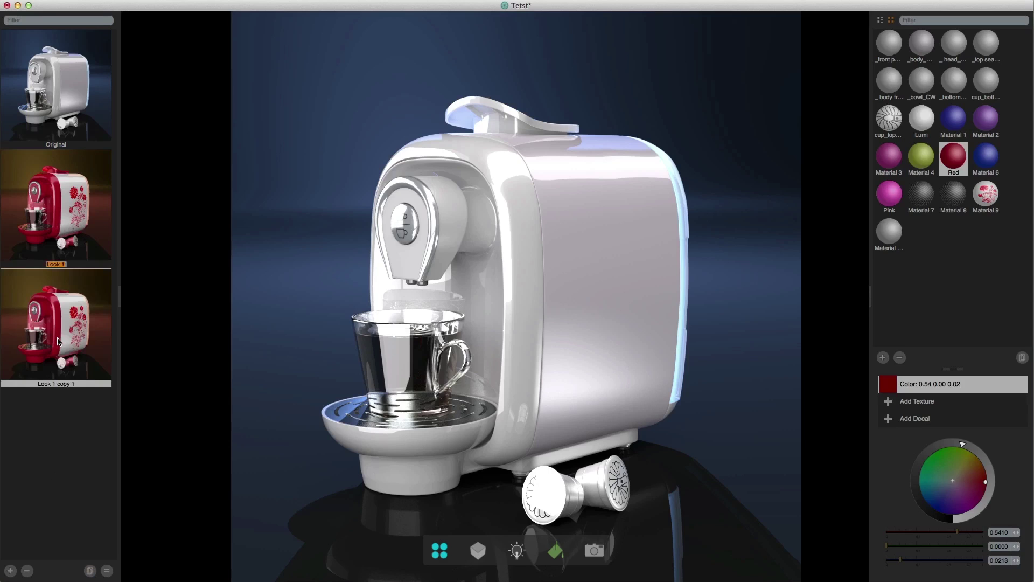
pyautogui.click(58, 341)
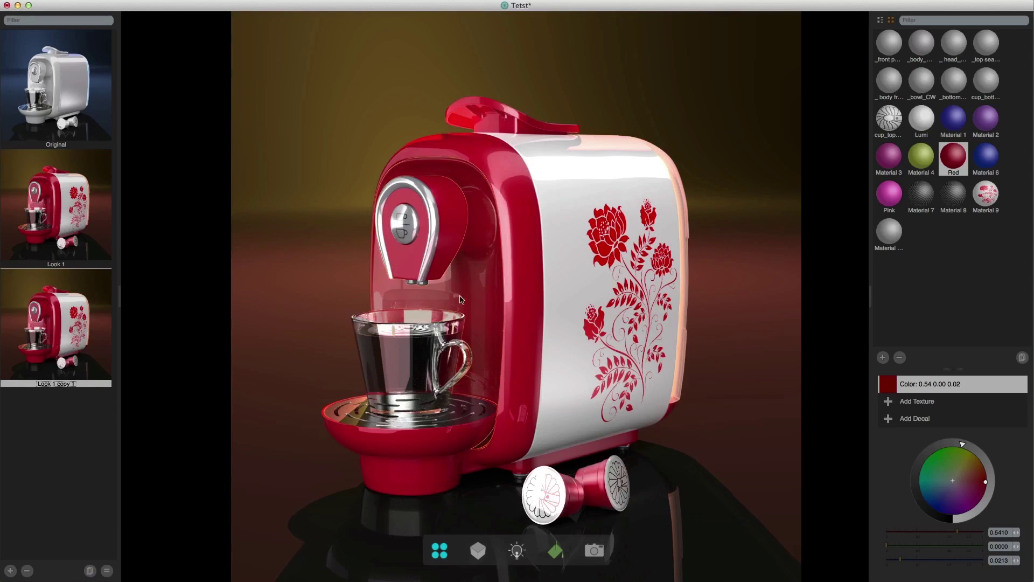
# Step: Give the inner front panel a new material coloured 0.96 0.93 1.00 and update the duplicated look with it
pyautogui.click(469, 291)
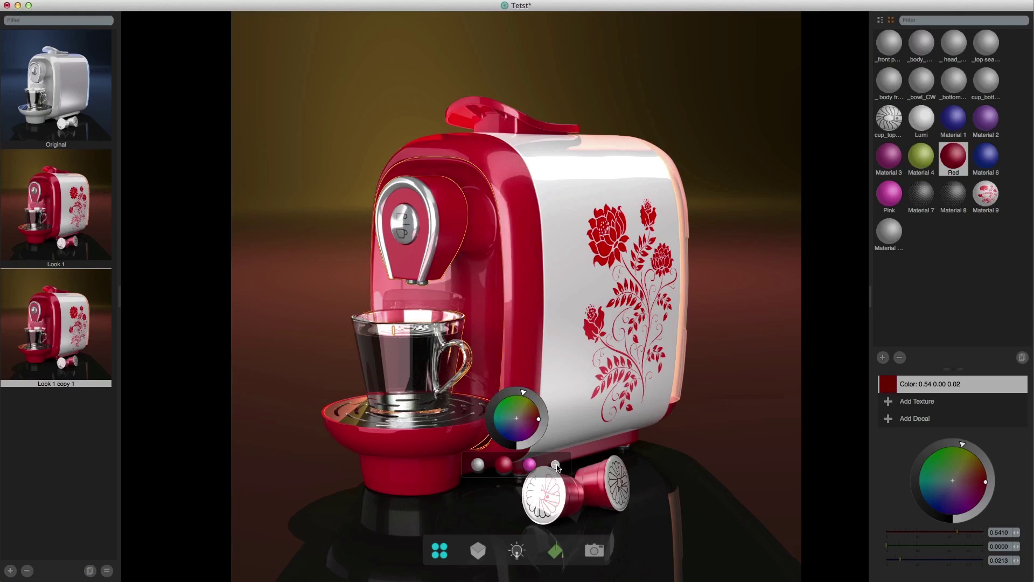
pyautogui.click(556, 466)
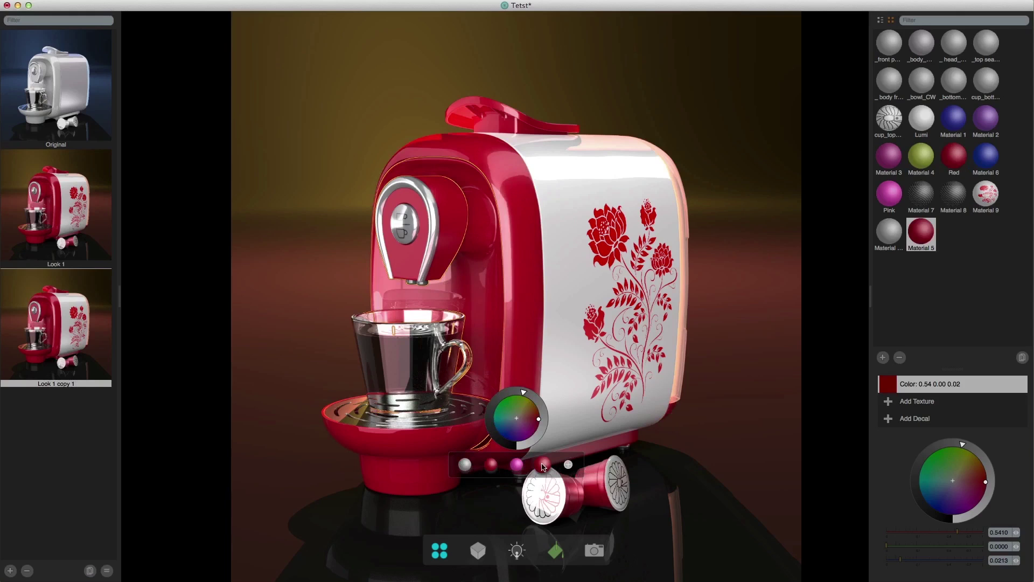
pyautogui.moveTo(535, 440); pyautogui.dragTo(516, 419)
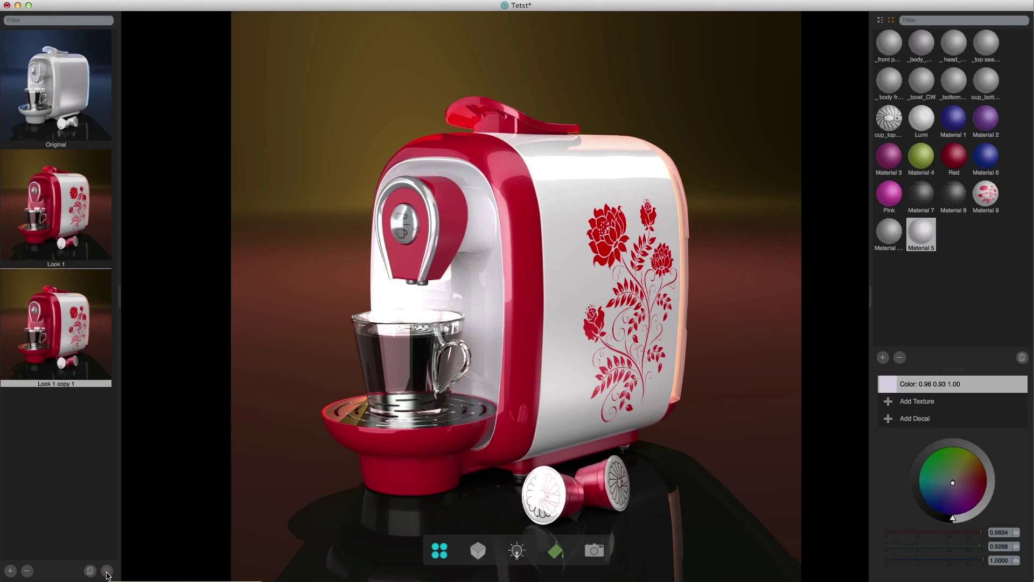
pyautogui.click(107, 573)
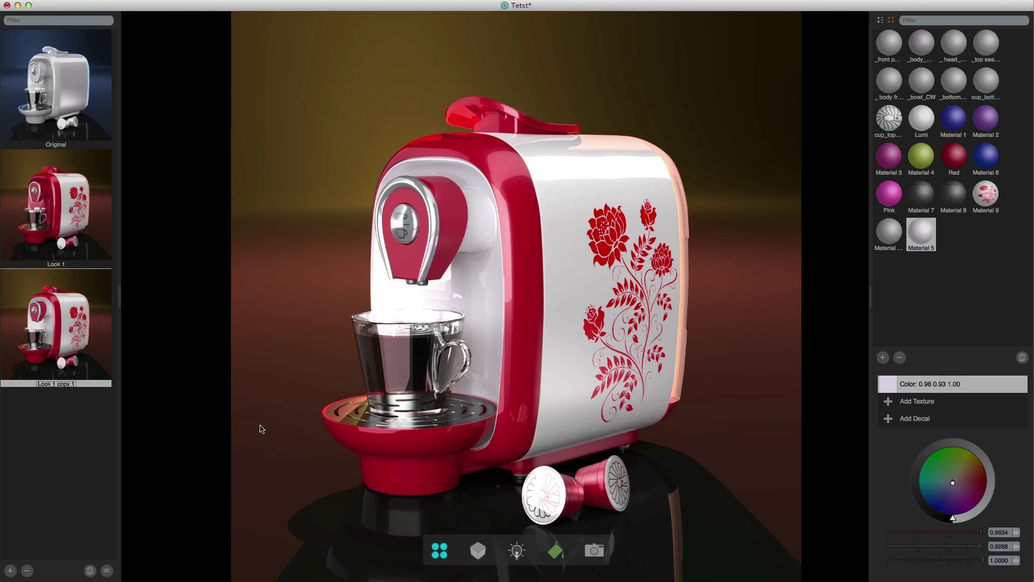
pyautogui.click(261, 428)
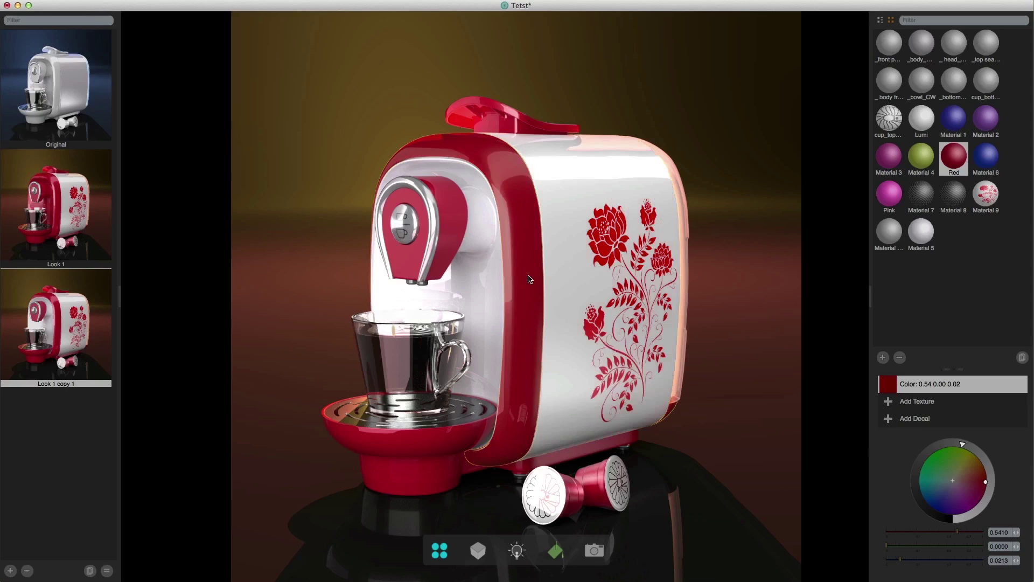
# Step: Try recolouring the outer front shell's shared Red material to purple, 0.54 0.09 0.53, and undo it
pyautogui.click(520, 266)
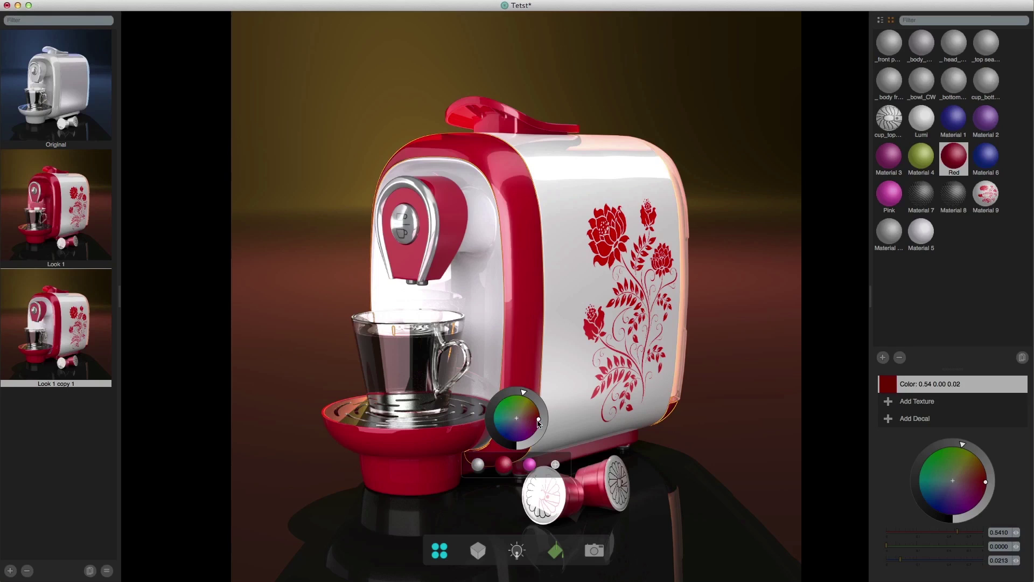
pyautogui.moveTo(538, 423); pyautogui.dragTo(527, 433)
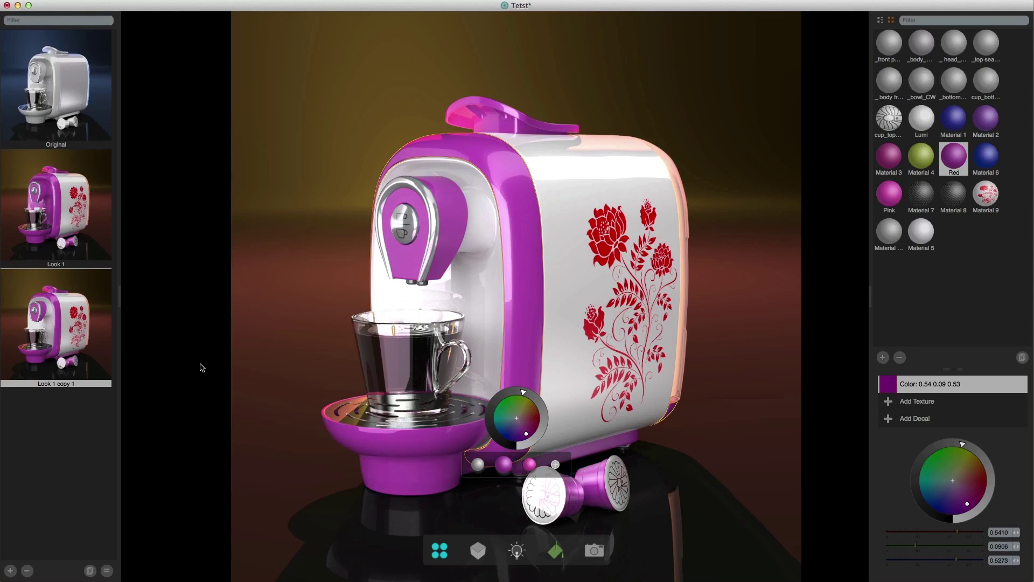
pyautogui.press('super+z')
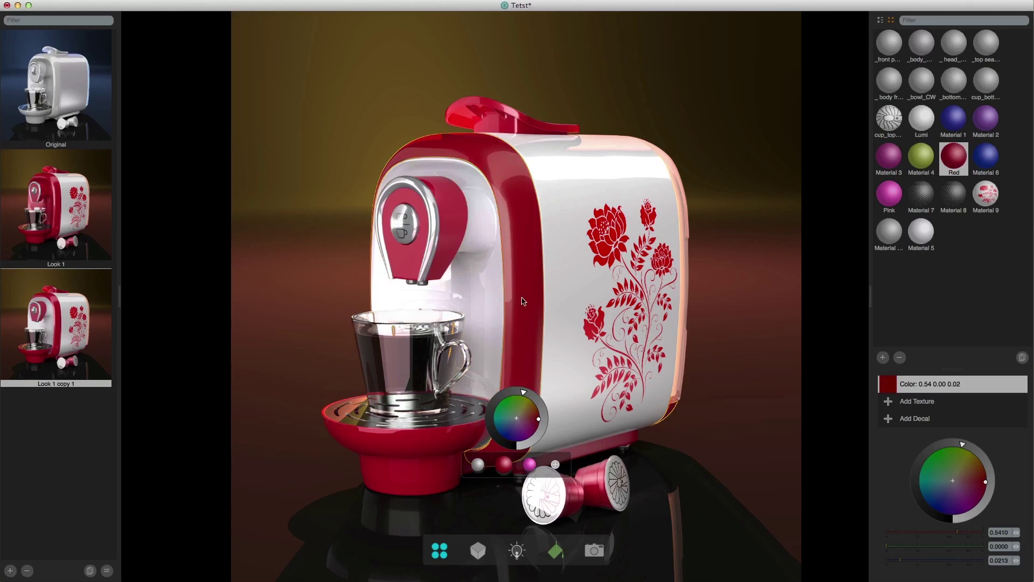
# Step: Give the outer front shell its own green material, 0.24 0.54 0.00, and save the design as another look
pyautogui.click(555, 465)
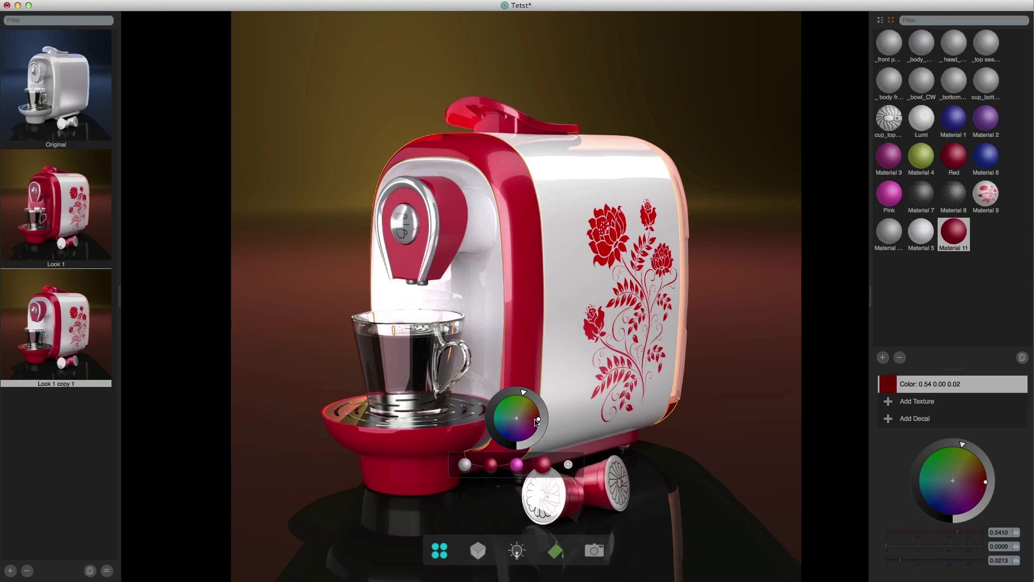
pyautogui.moveTo(538, 420); pyautogui.dragTo(516, 396)
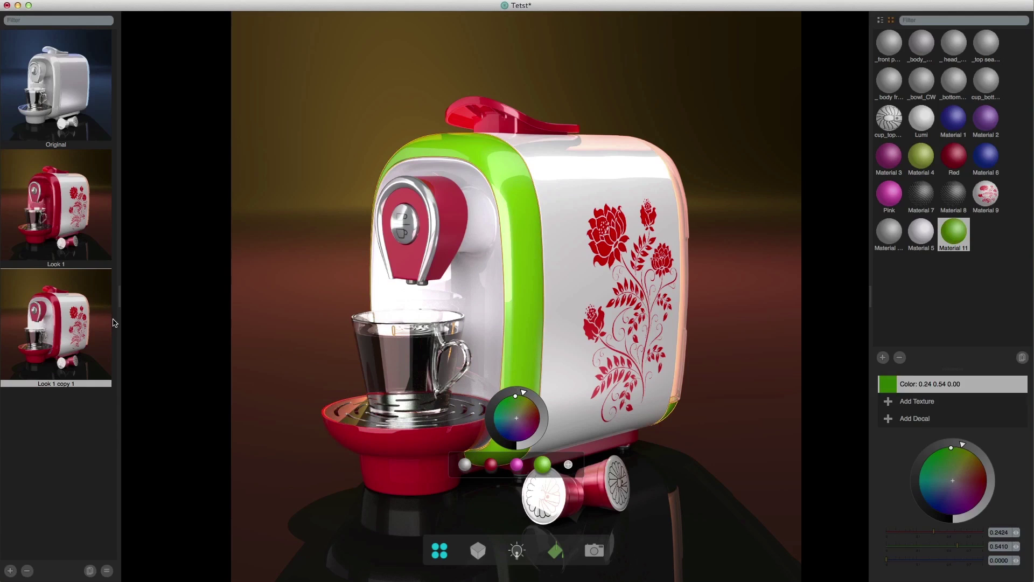
pyautogui.click(100, 422)
pyautogui.click(10, 570)
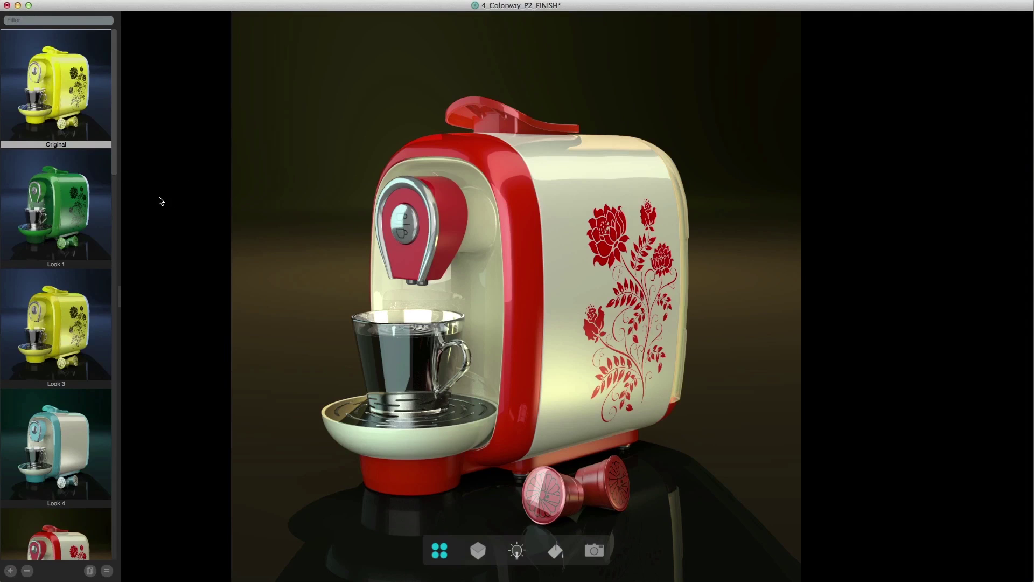
# Step: Step through the saved looks of 4_Colorway_P2_FINISH as far as Look 6 and return to the red Look 5
pyautogui.press('Down')
pyautogui.press('Down')
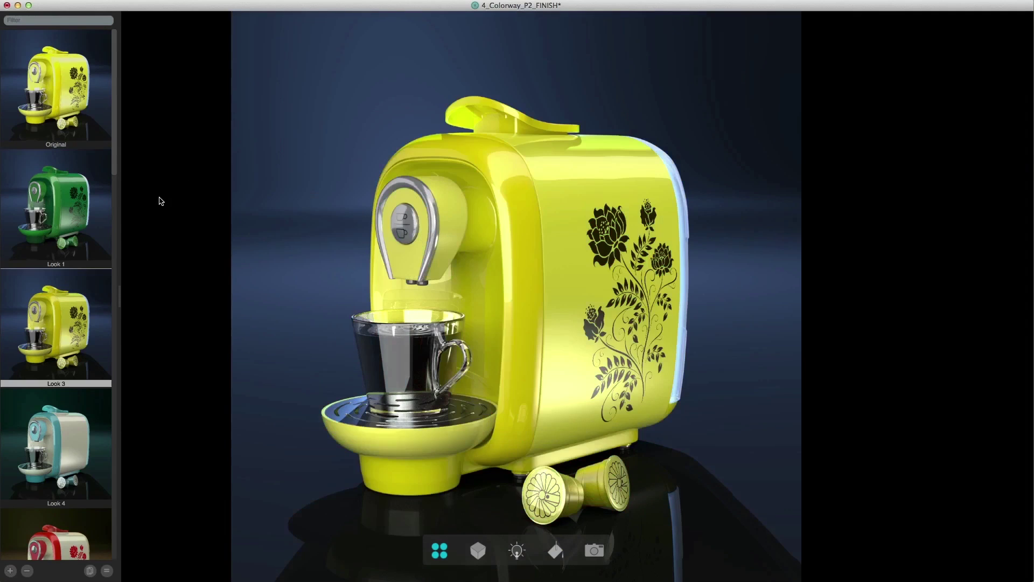
pyautogui.press('Down')
pyautogui.press('Down')
pyautogui.press('Down')
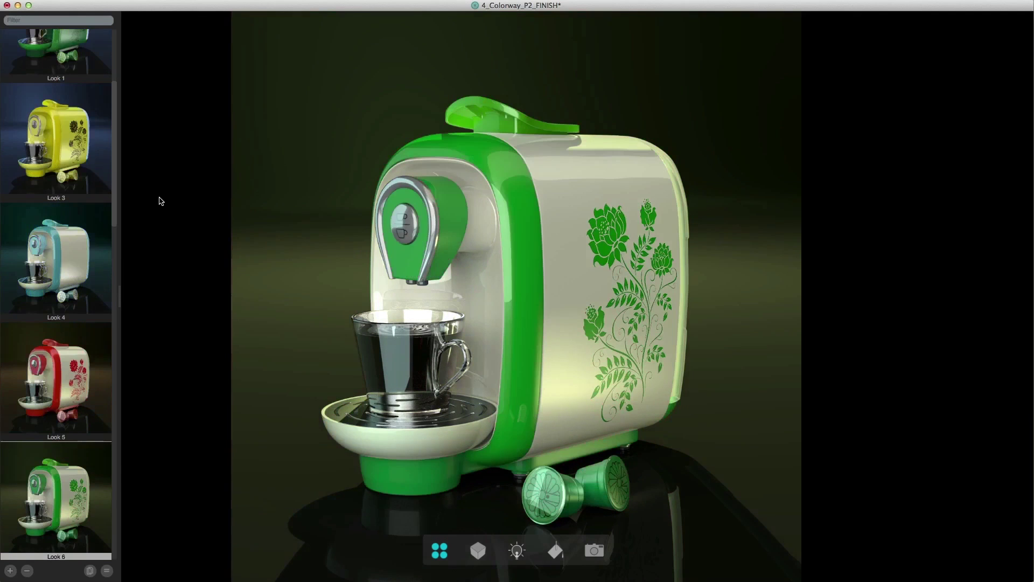
pyautogui.press('Up')
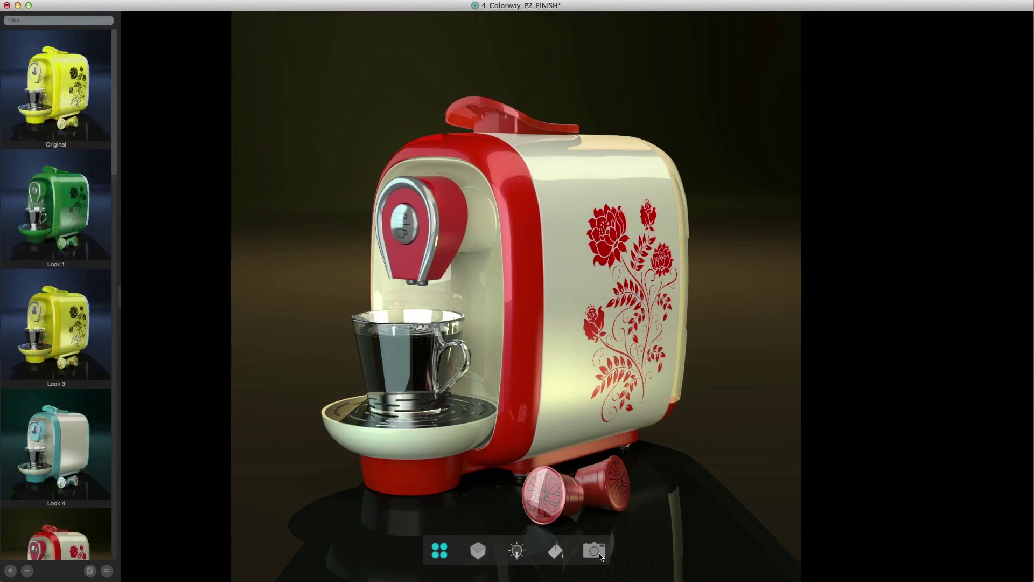
# Step: Add a Vignette effect to the image and set its radius to 0.5140 and softness to 0.1670
pyautogui.click(600, 554)
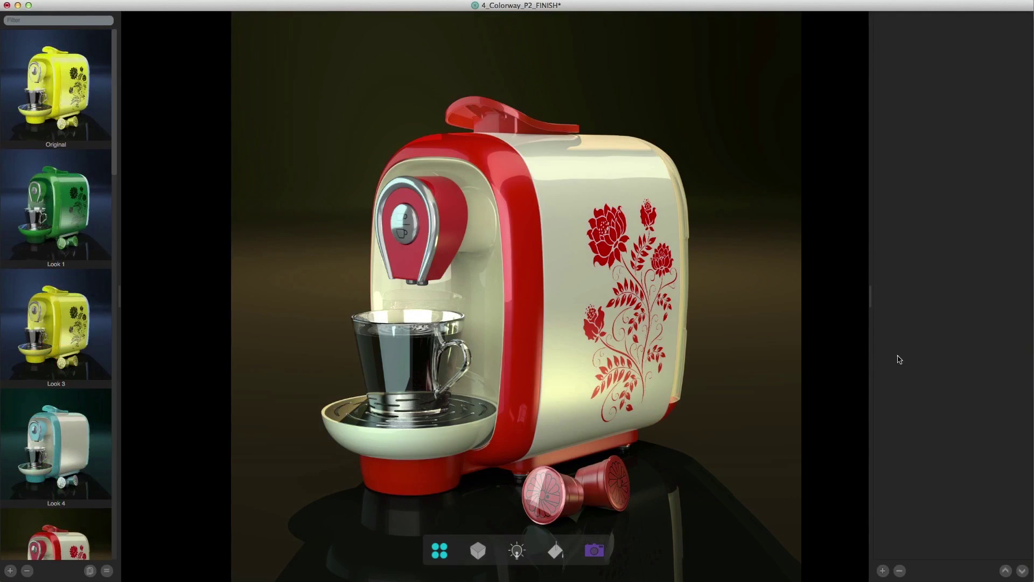
pyautogui.click(881, 570)
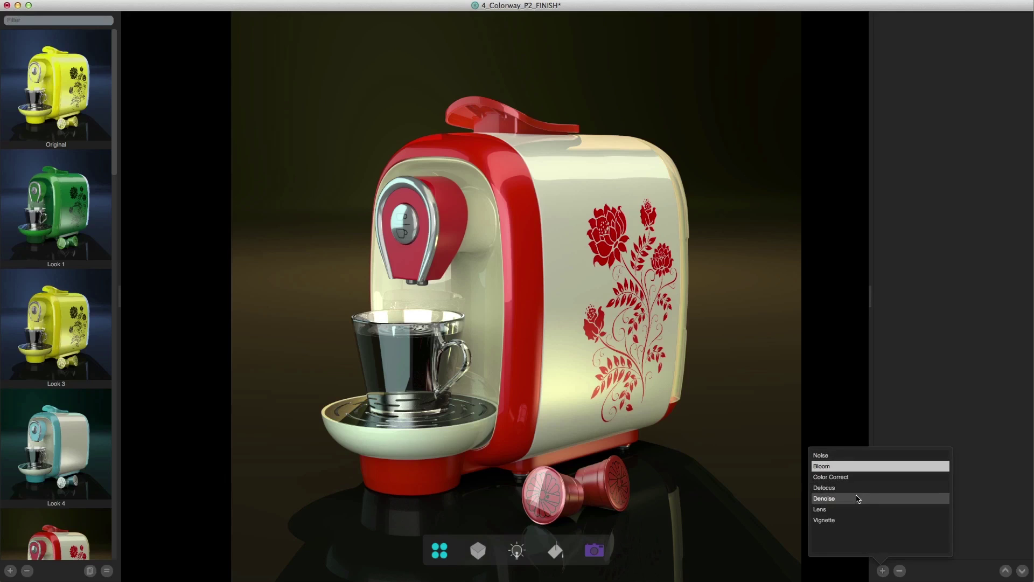
pyautogui.click(836, 520)
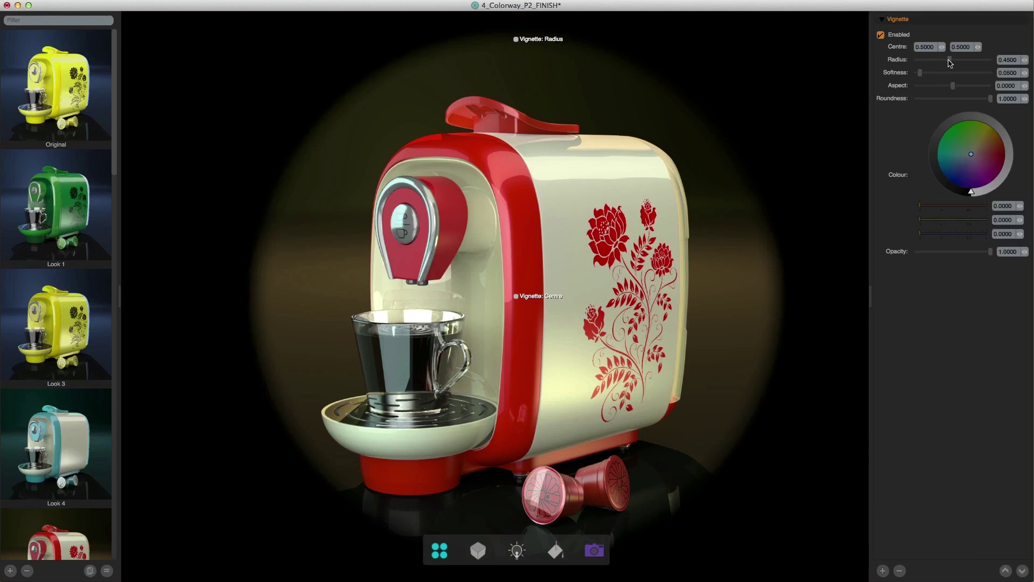
pyautogui.moveTo(949, 59); pyautogui.dragTo(929, 73)
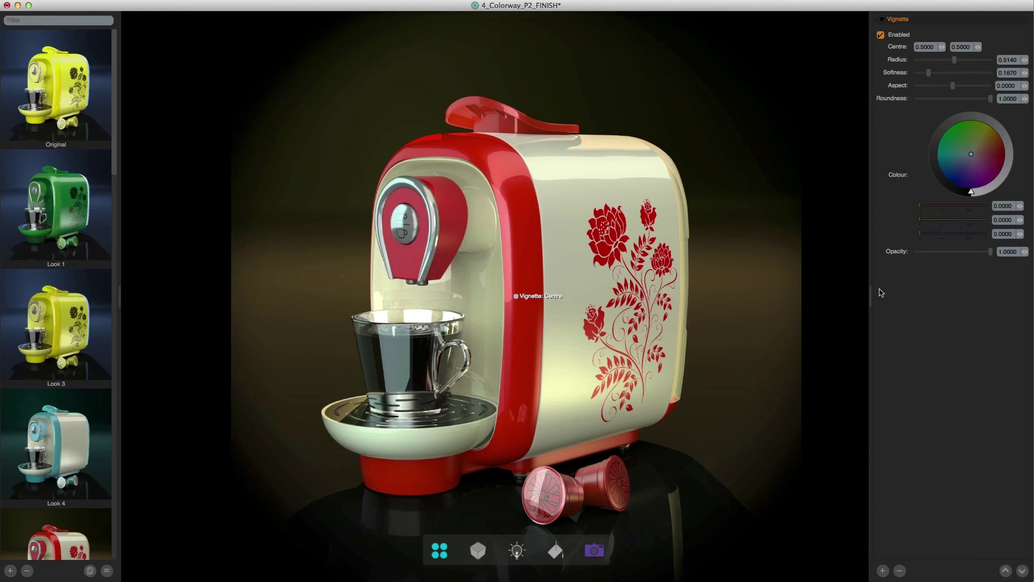
# Step: Add a Bloom effect with an amount of 0.1030 and move it above the Vignette in the effects order
pyautogui.click(882, 570)
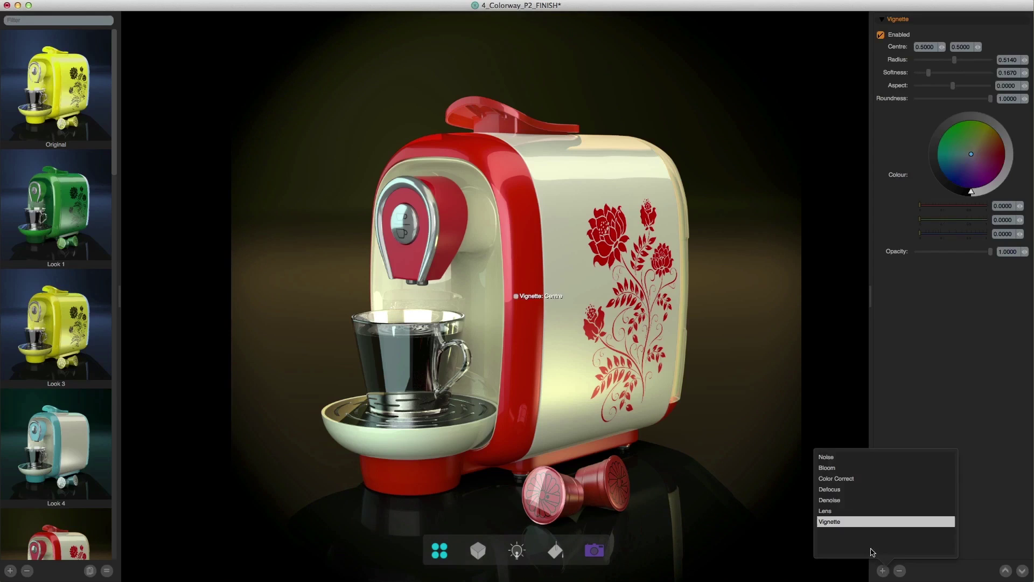
pyautogui.click(849, 467)
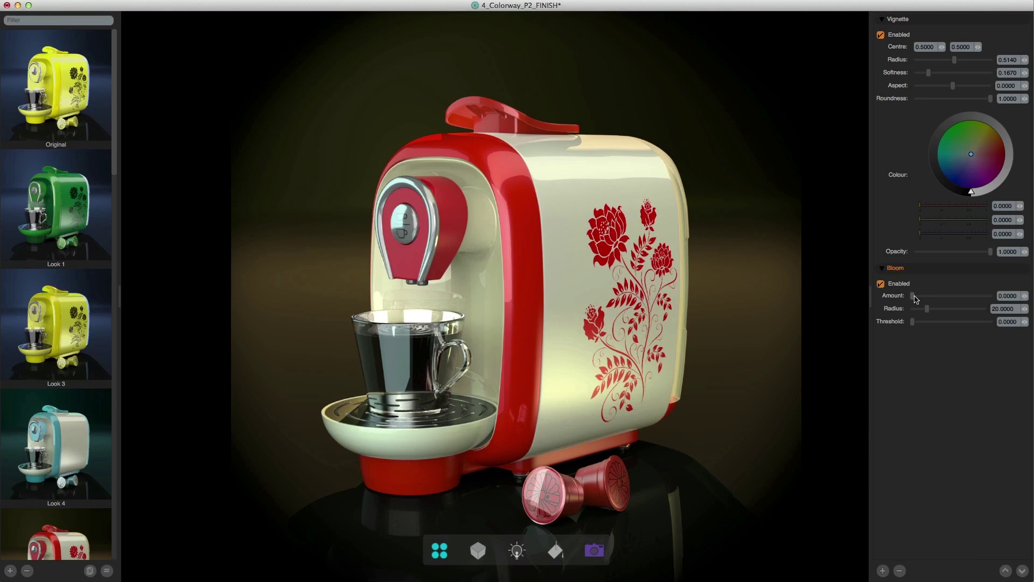
pyautogui.moveTo(914, 296); pyautogui.dragTo(916, 299)
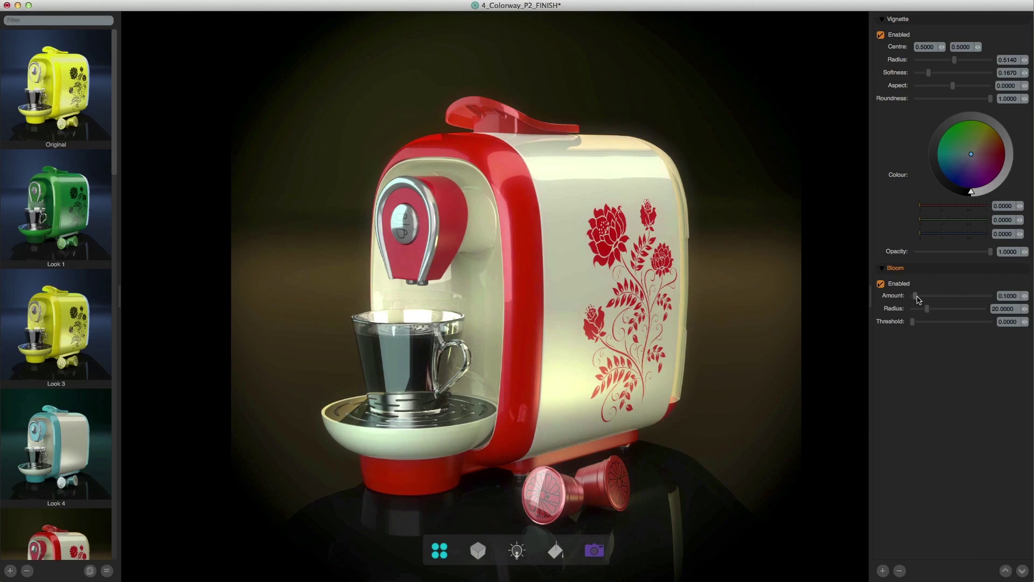
pyautogui.click(1005, 572)
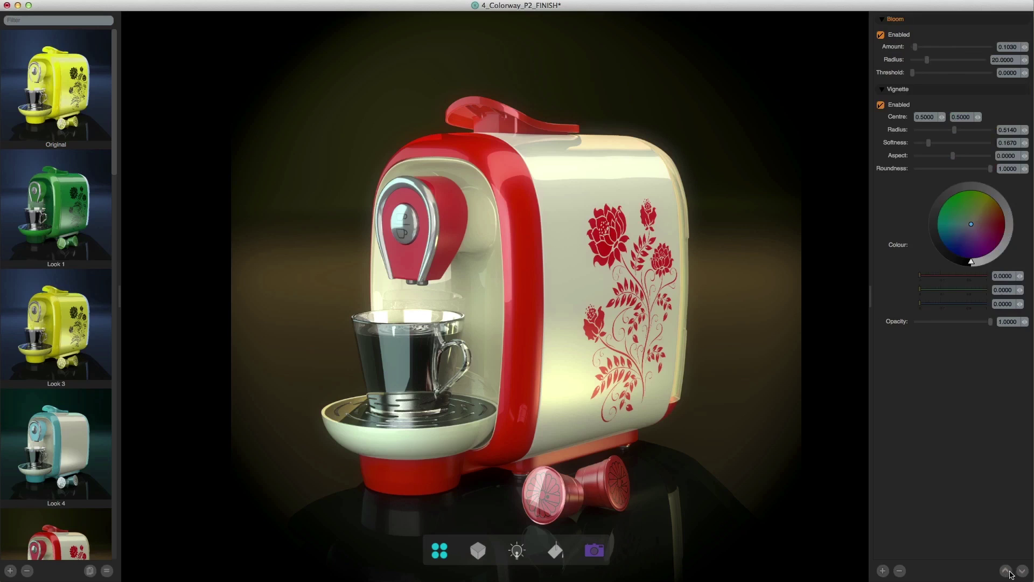
# Step: Move the Bloom effect below the Vignette and compare the effects on the green Look 1 and the red Look 5
pyautogui.click(1022, 572)
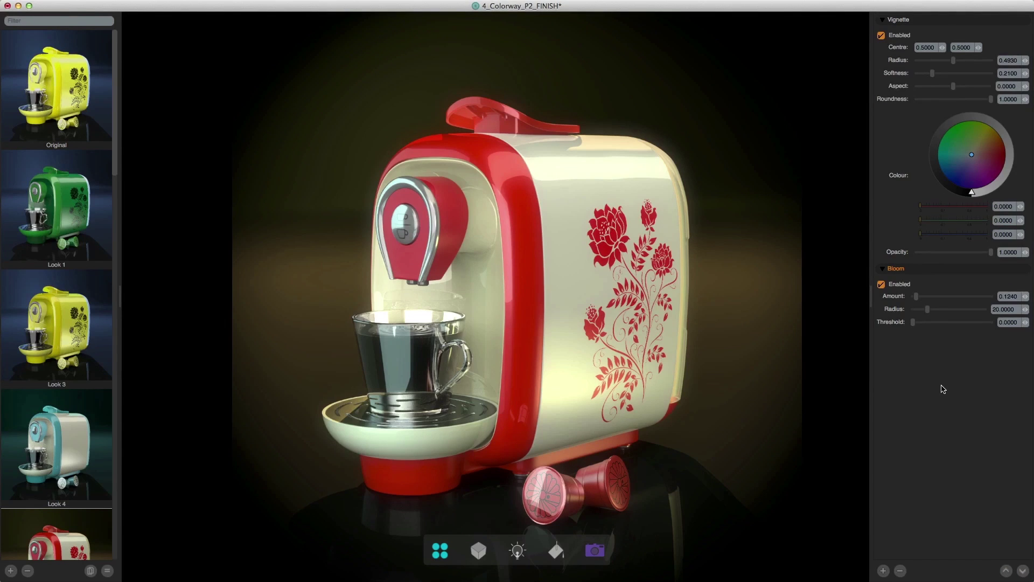
pyautogui.click(59, 214)
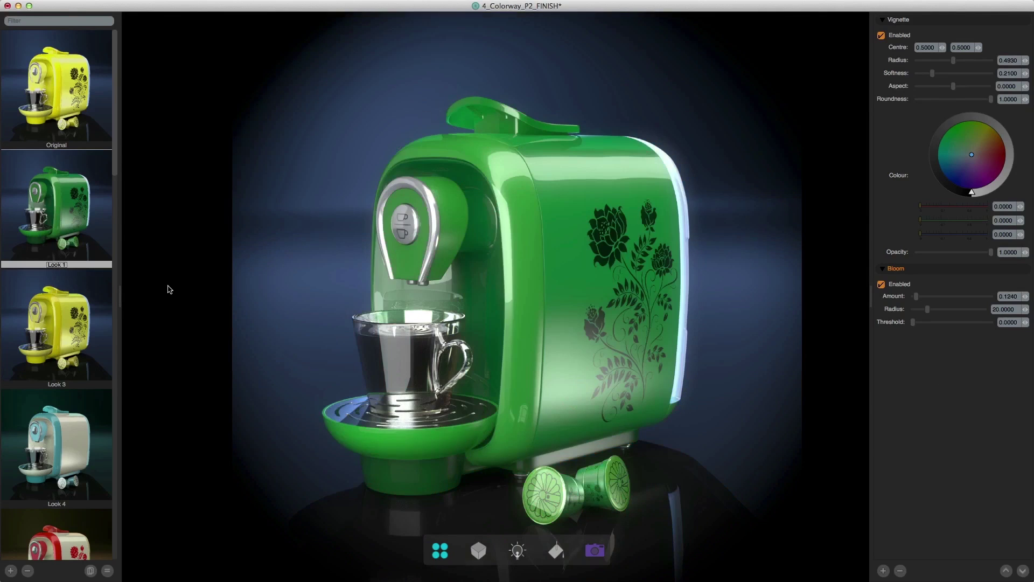
pyautogui.click(63, 523)
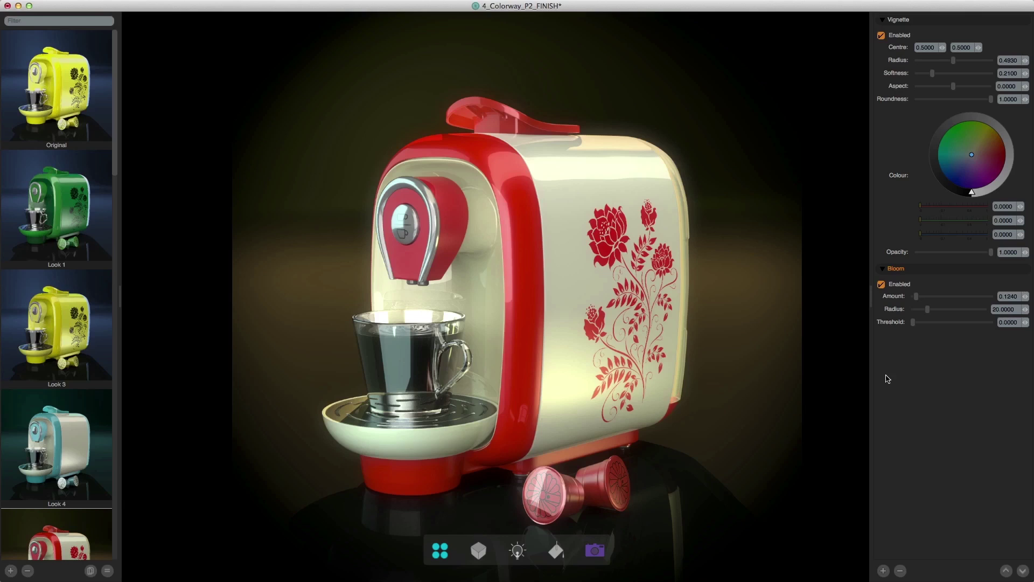
# Step: Render all looks of the project to the Desktop folder as full-resolution PNG files
pyautogui.press('super+r')
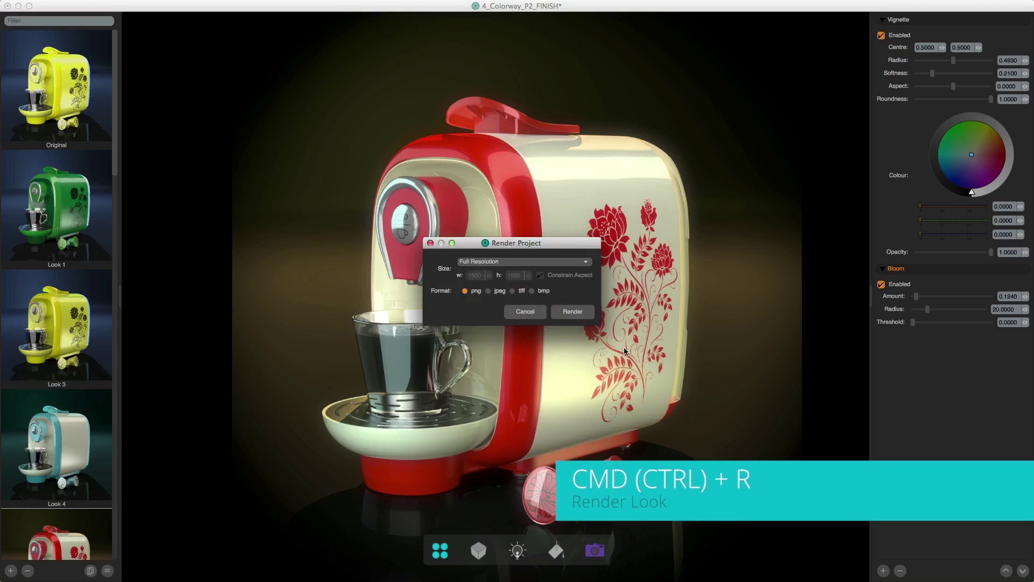
pyautogui.click(525, 311)
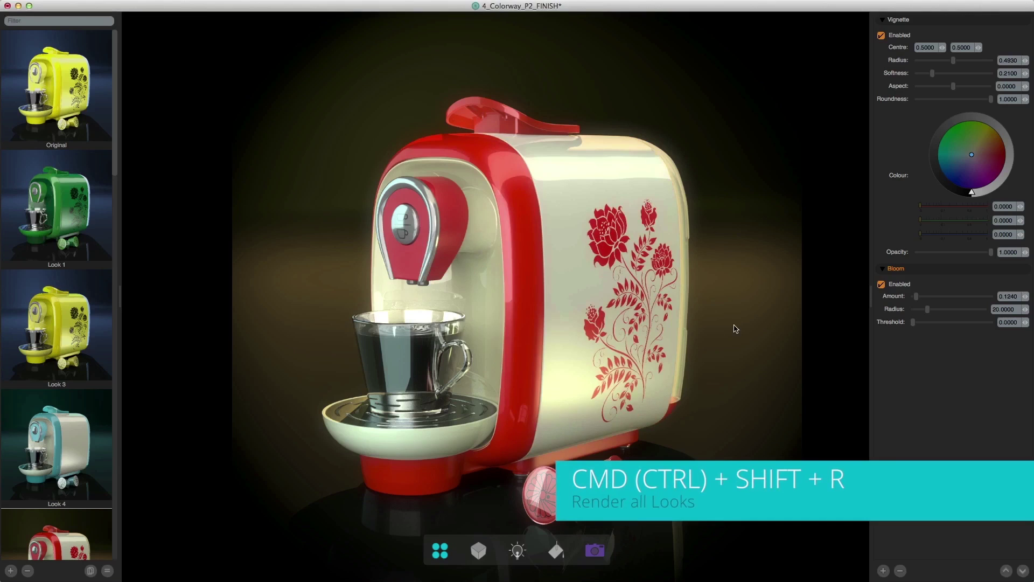
pyautogui.press('super+shift+r')
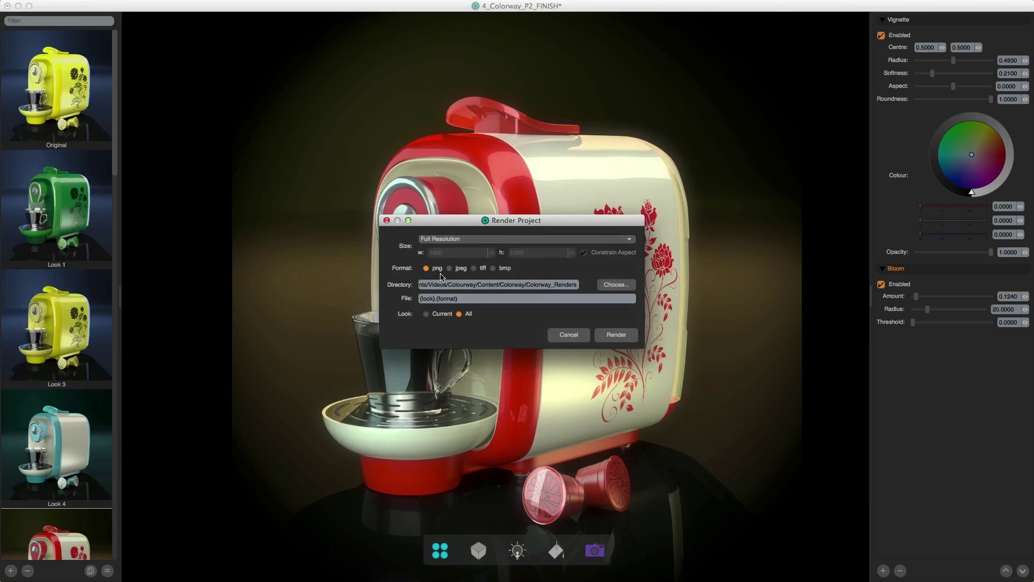
pyautogui.click(625, 289)
pyautogui.click(130, 78)
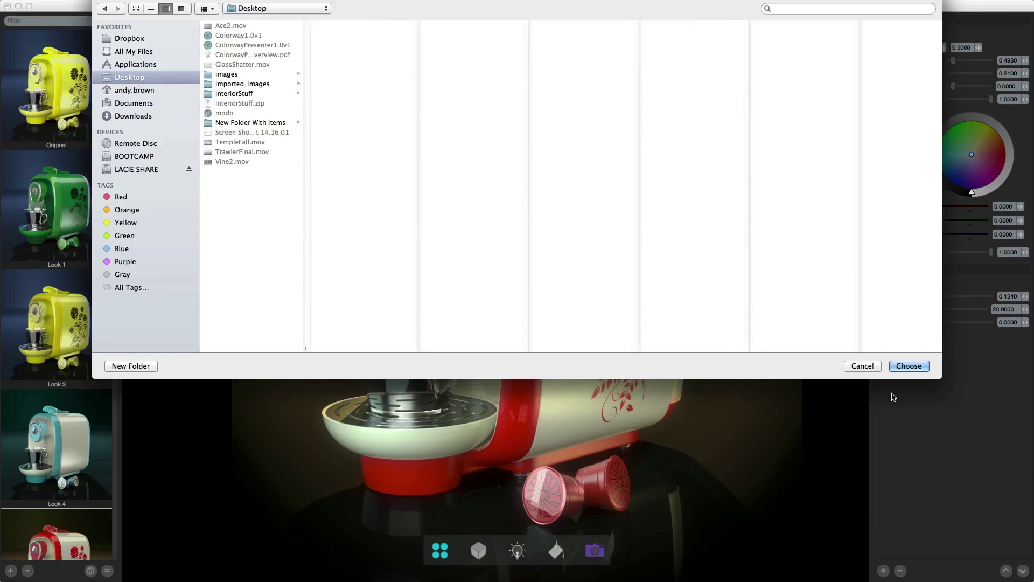
pyautogui.click(909, 366)
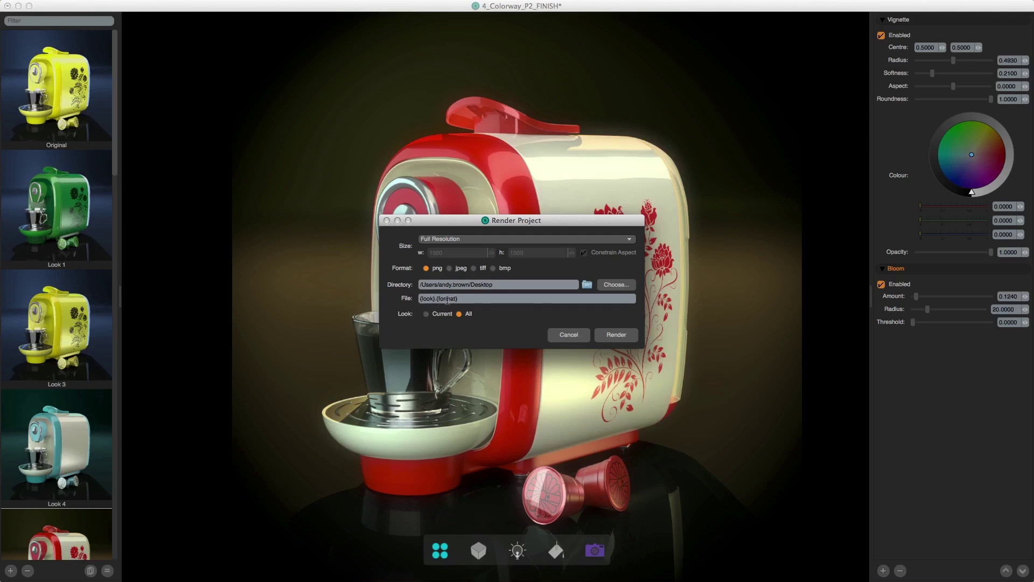
pyautogui.click(619, 336)
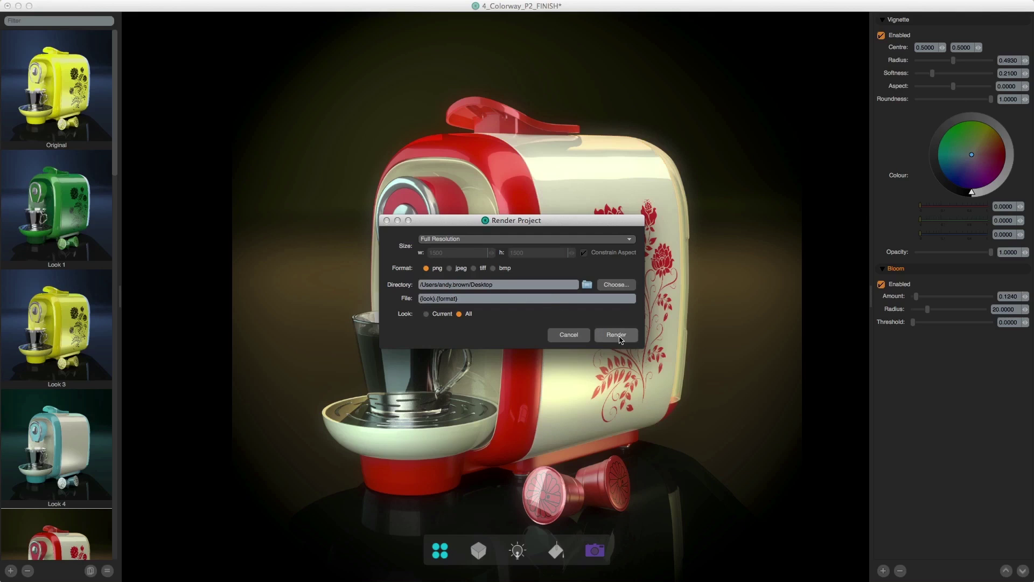
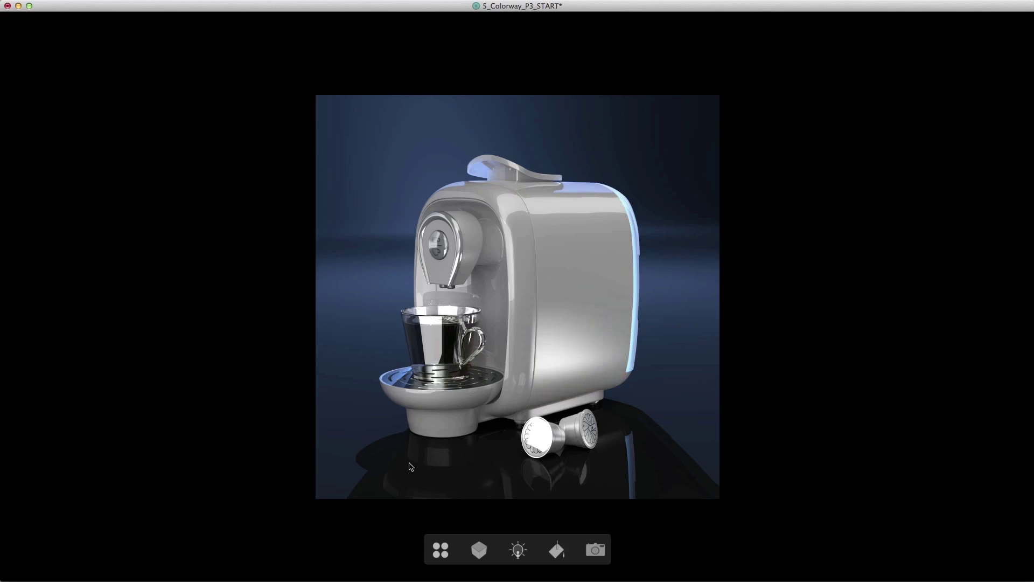
# Step: Colour the coffee machine's drip bowl and base black in the 5_Colorway_P3_START project
pyautogui.click(441, 424)
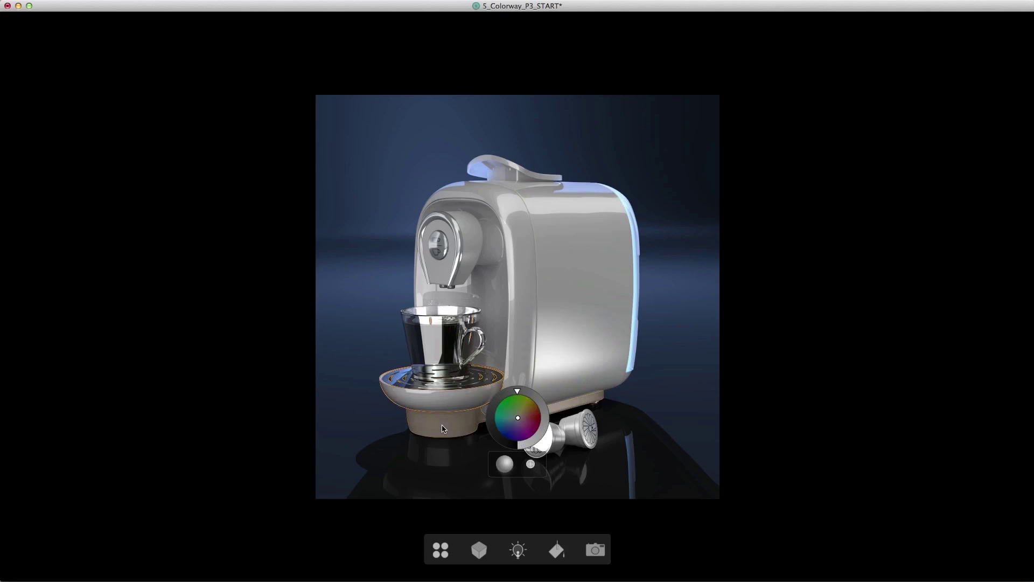
pyautogui.click(379, 428)
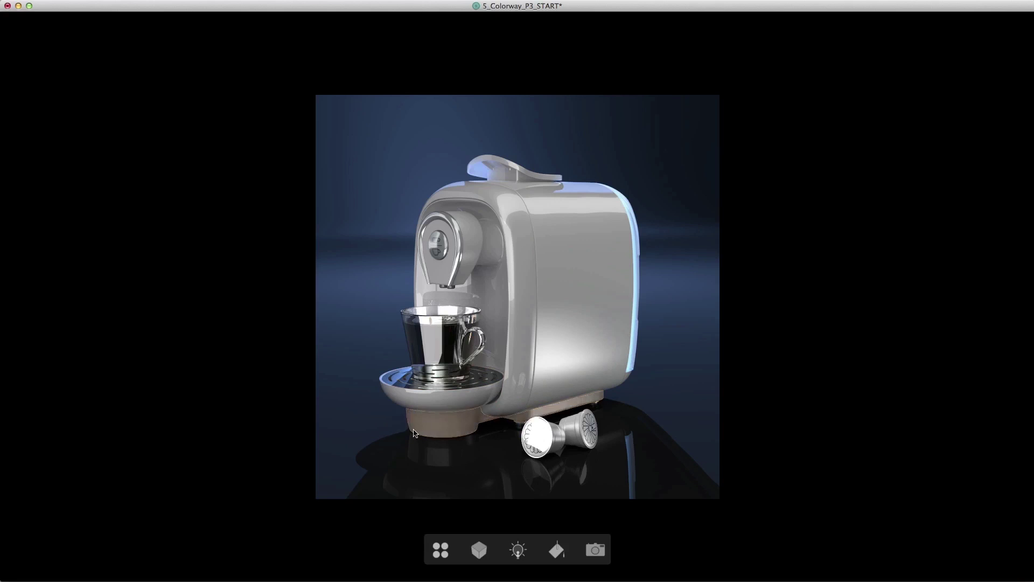
pyautogui.click(443, 409)
pyautogui.moveTo(501, 436); pyautogui.dragTo(523, 449)
pyautogui.click(465, 432)
pyautogui.click(368, 423)
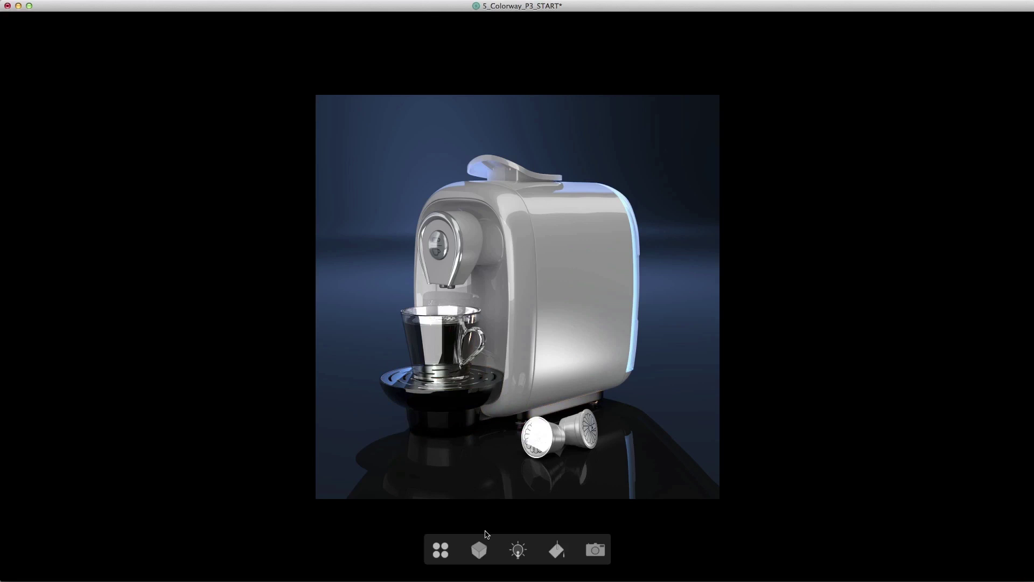
# Step: Lock the _bowl_CW and _bottom_CW parts against further changes
pyautogui.click(479, 549)
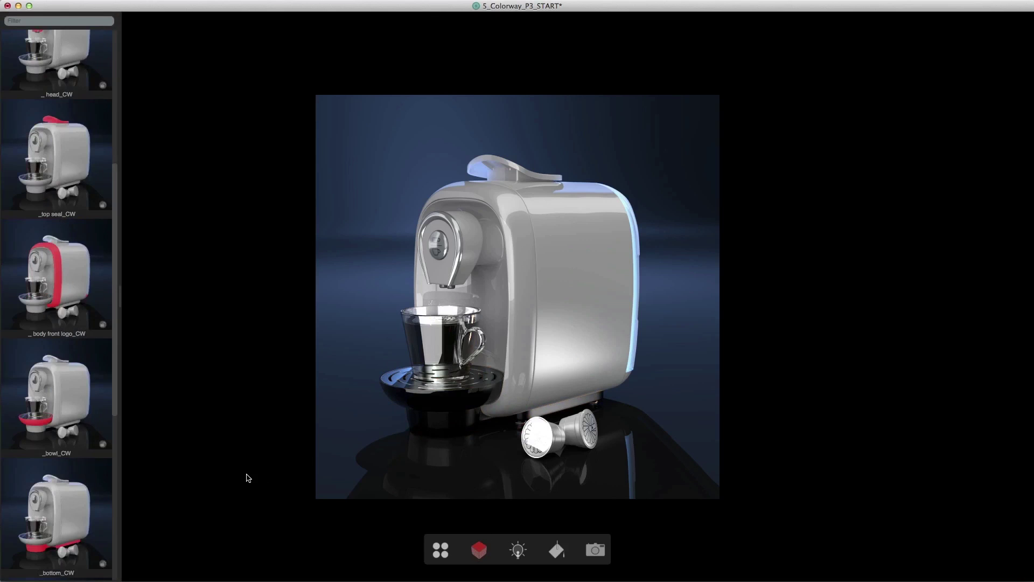
pyautogui.scroll(-5, 80, 399)
pyautogui.scroll(5, 80, 399)
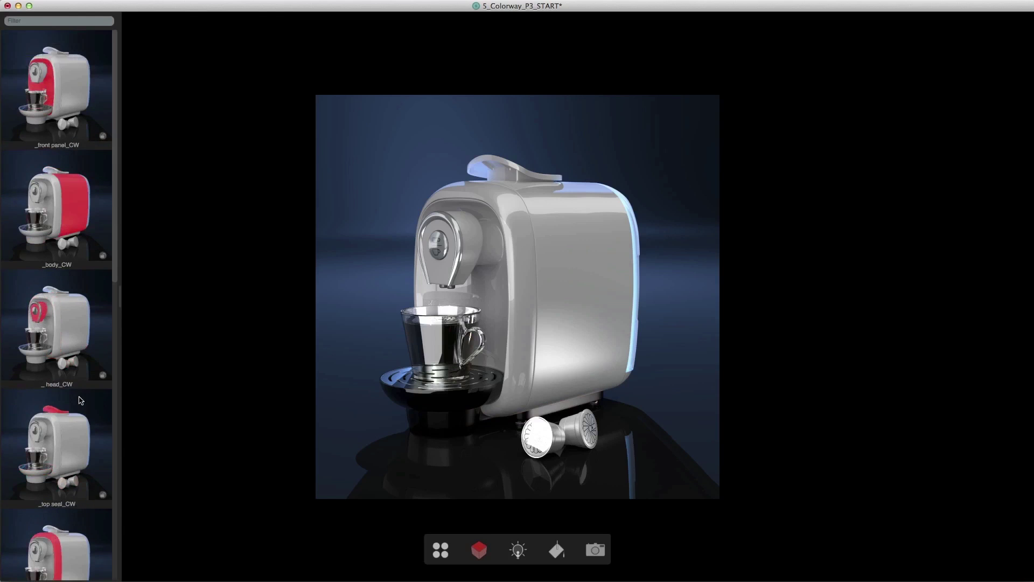
pyautogui.scroll(-3, 80, 399)
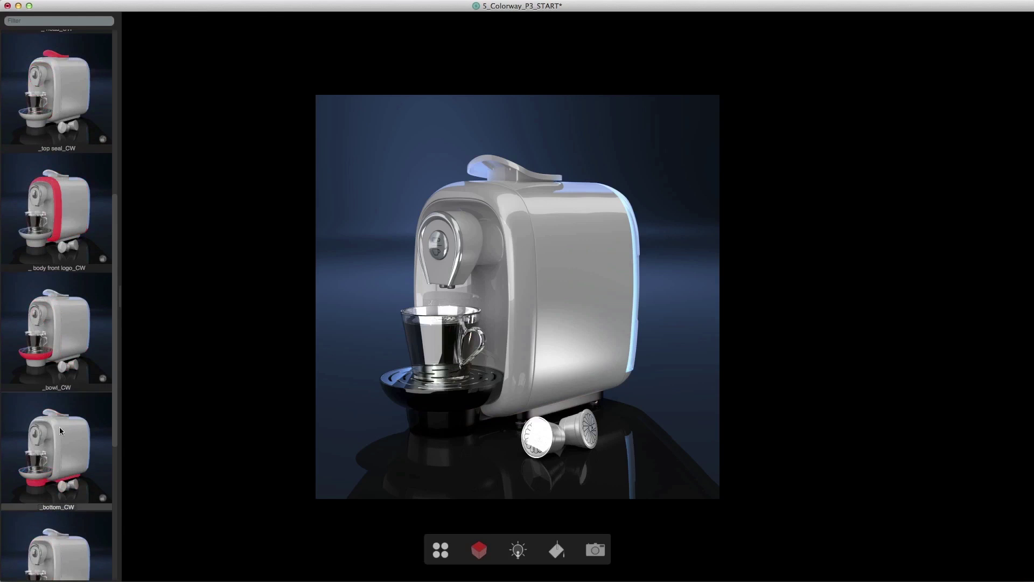
pyautogui.click(60, 332)
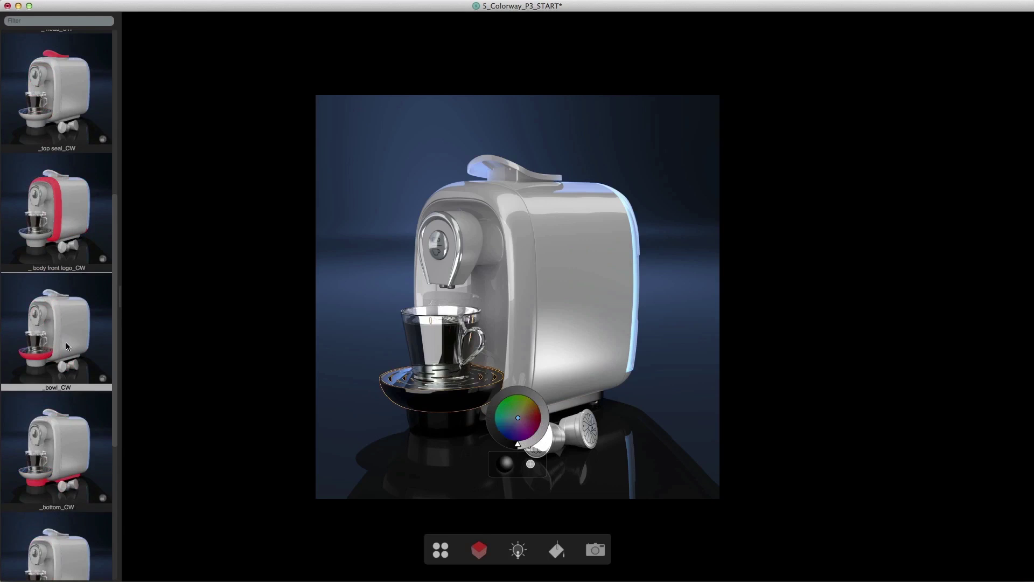
pyautogui.click(103, 379)
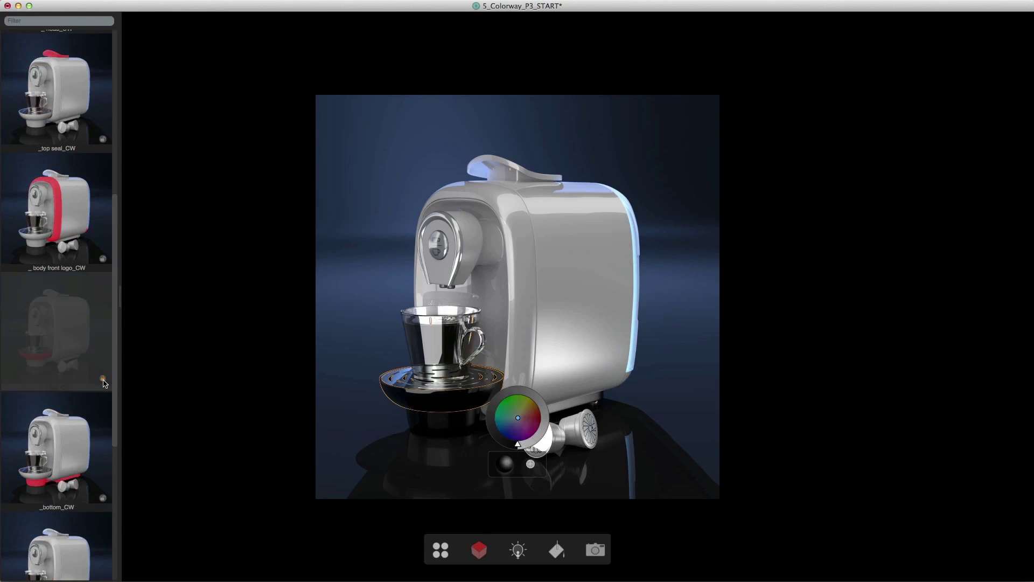
pyautogui.click(73, 448)
pyautogui.click(103, 497)
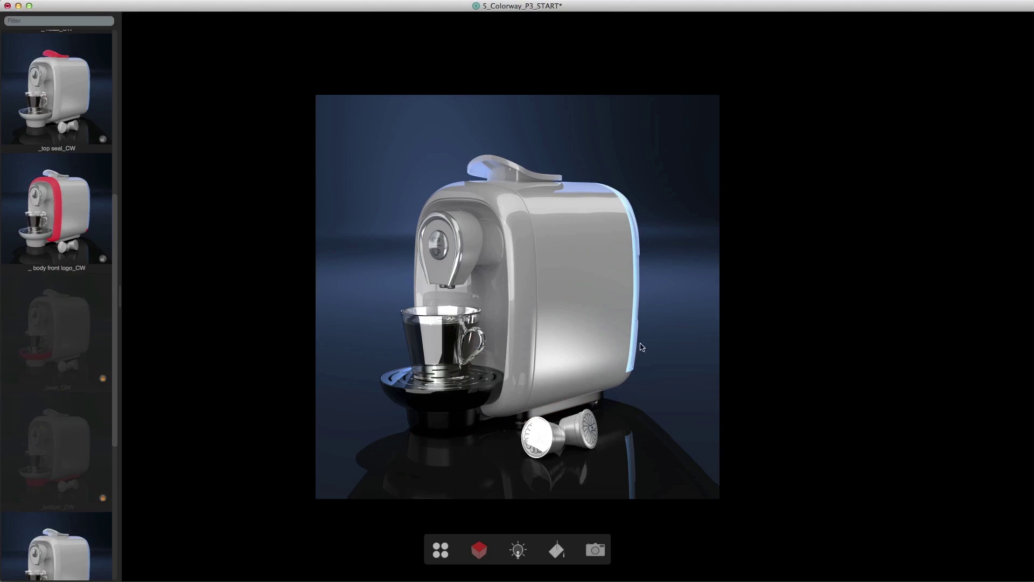
# Step: Lock all the lights from Point: front through Untagged Lights together
pyautogui.click(515, 554)
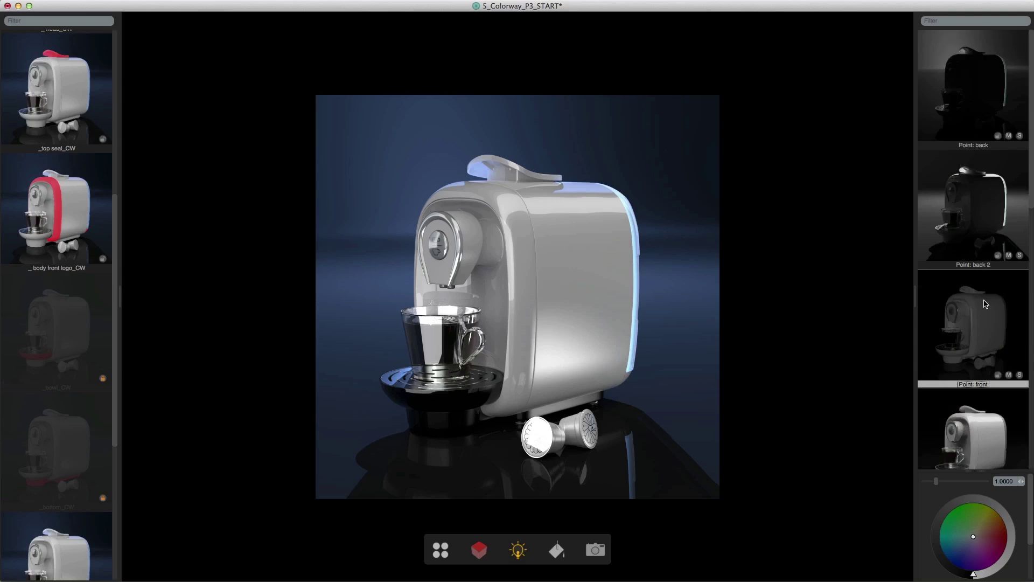
pyautogui.scroll(-5, 984, 304)
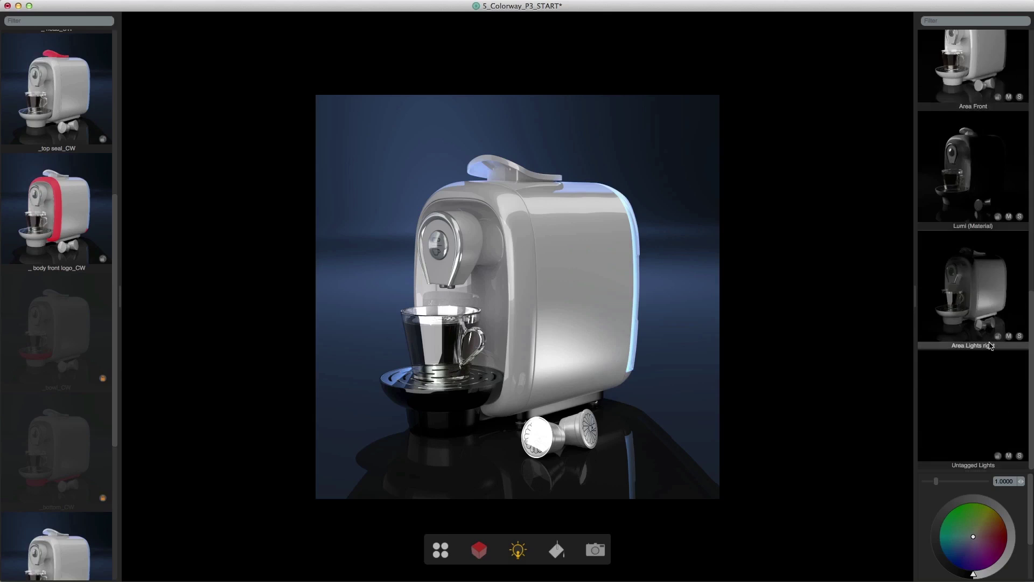
pyautogui.keyDown('shift'); pyautogui.click(981, 389); pyautogui.keyUp('shift')
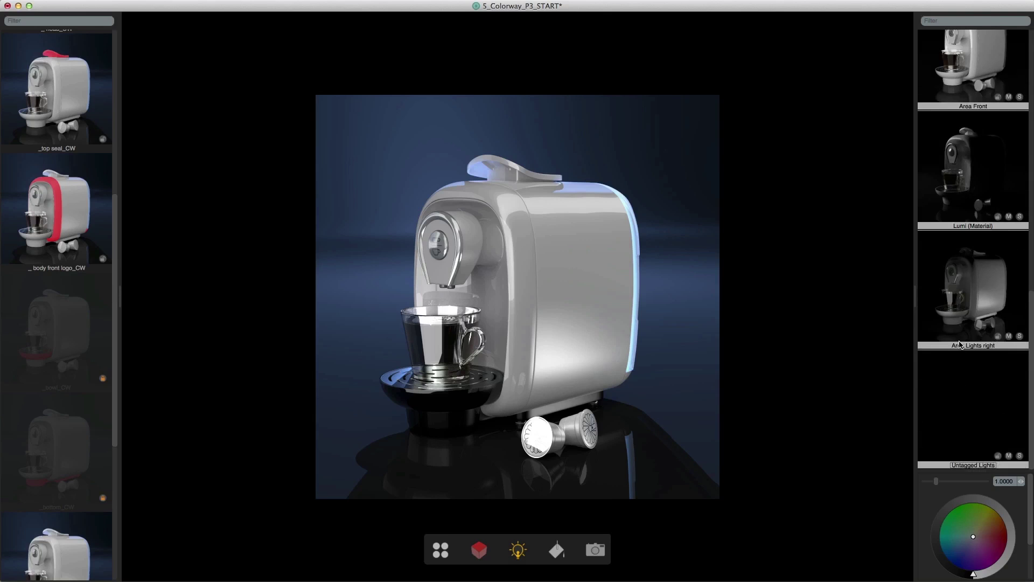
pyautogui.scroll(5, 959, 344)
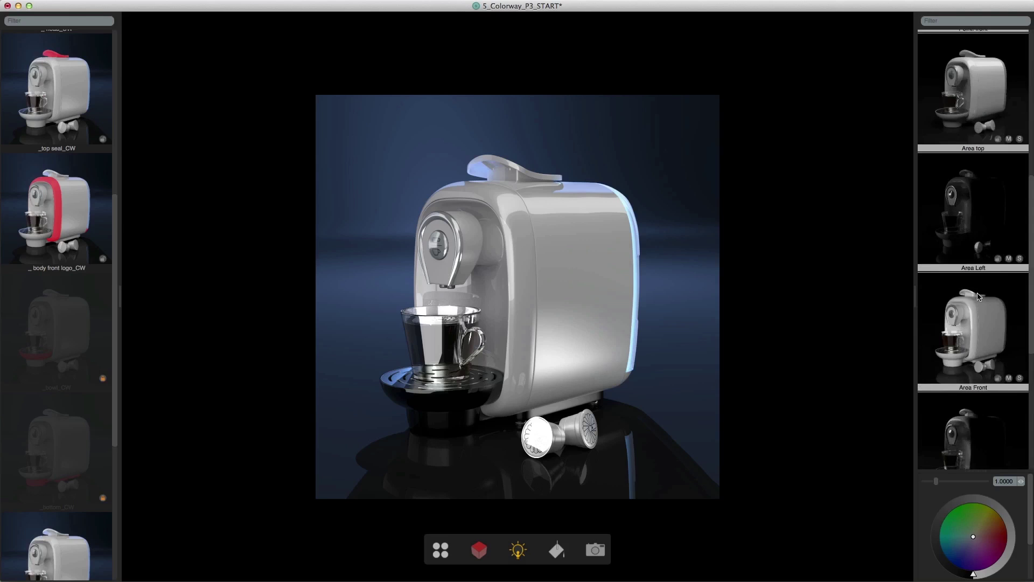
pyautogui.click(998, 258)
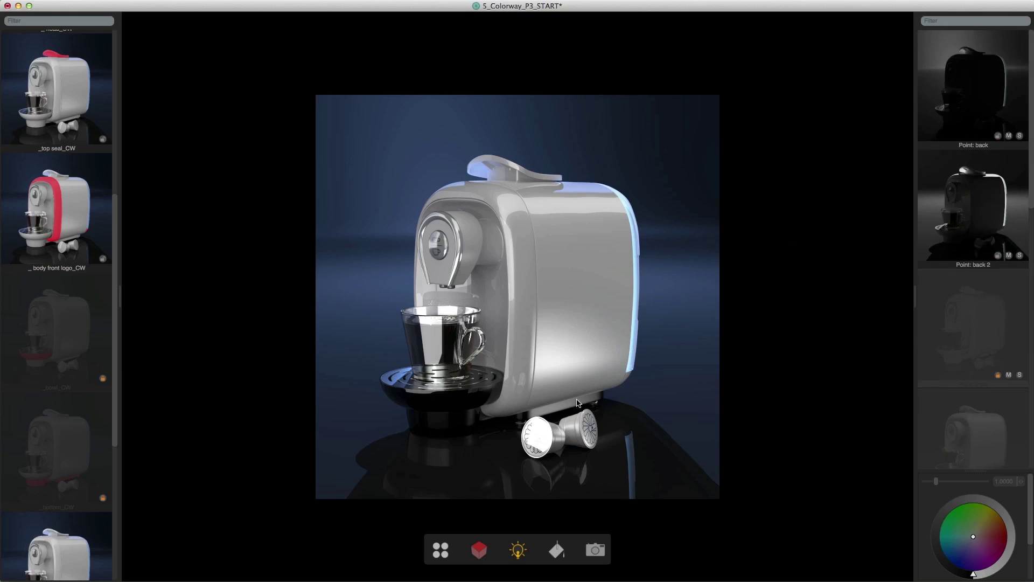
# Step: Create a new material textured with Flowers_red.png from the imported_images folder and apply it to the machine's body
pyautogui.click(580, 272)
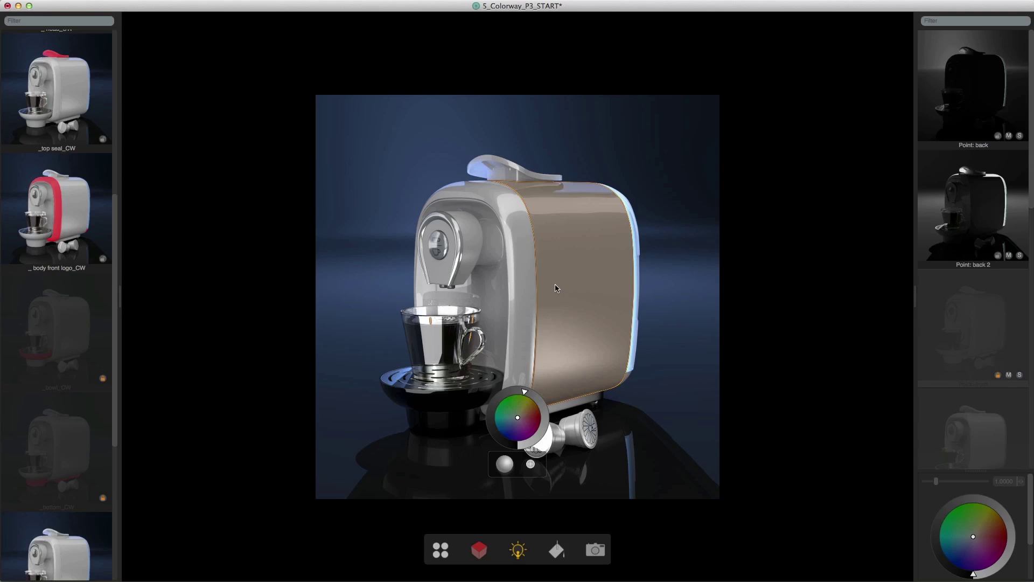
pyautogui.click(557, 550)
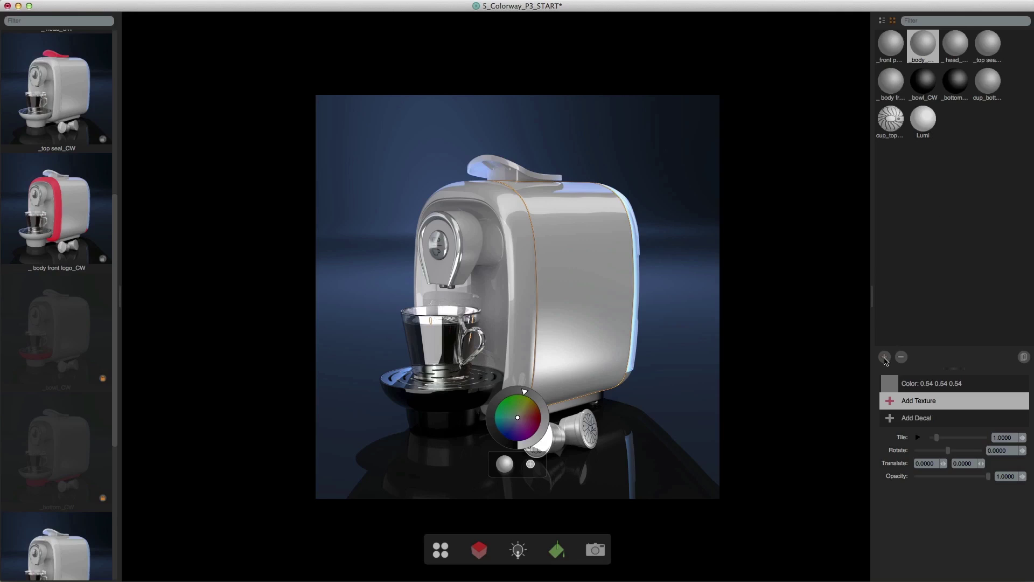
pyautogui.click(884, 357)
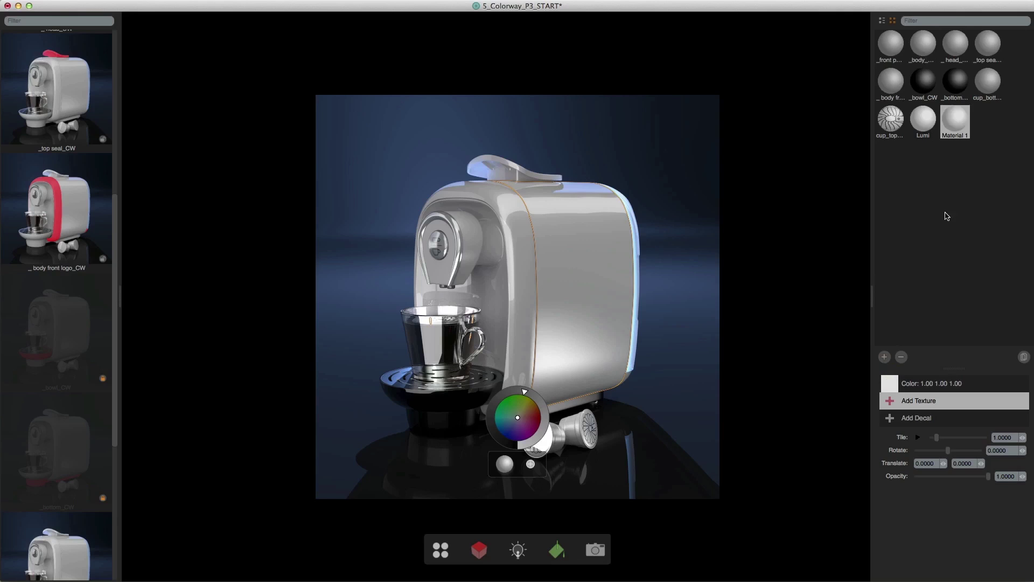
pyautogui.click(913, 403)
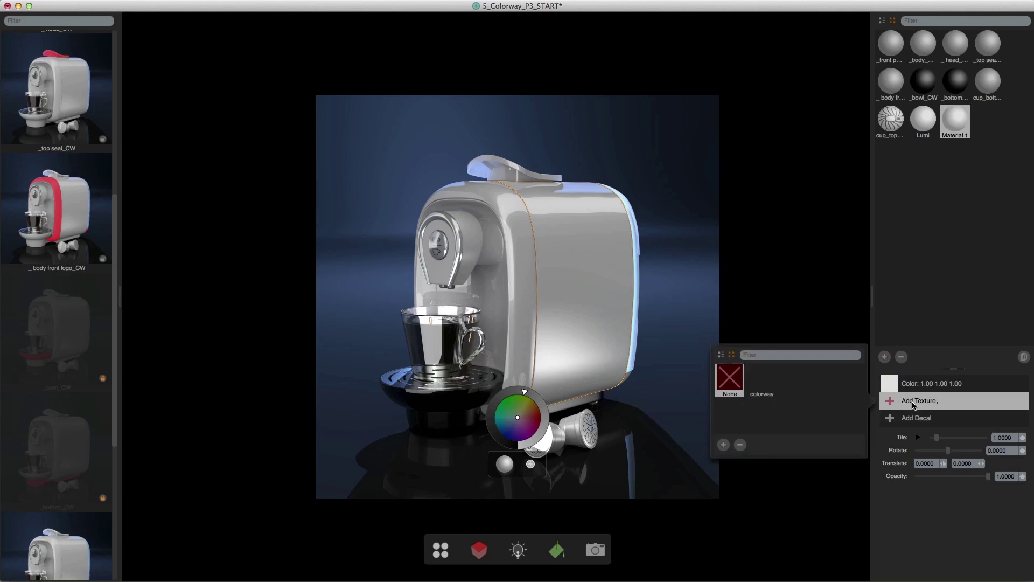
pyautogui.click(723, 444)
pyautogui.click(687, 116)
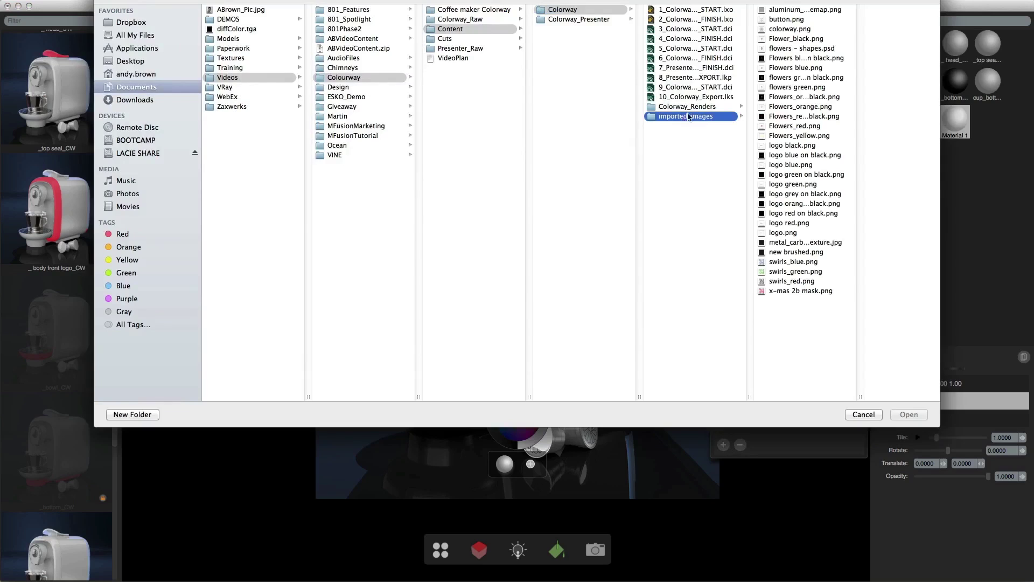
pyautogui.click(795, 126)
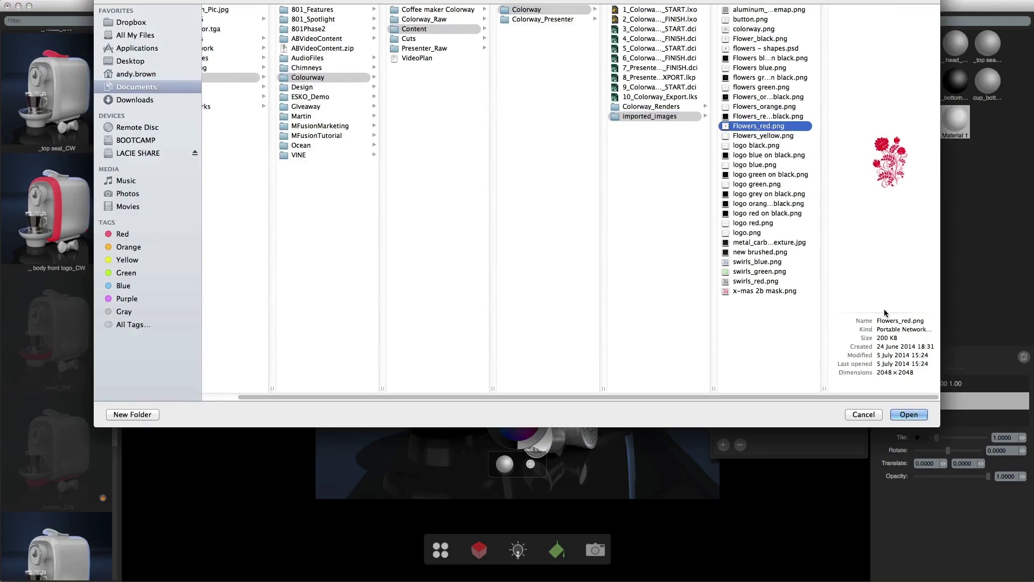
pyautogui.click(907, 414)
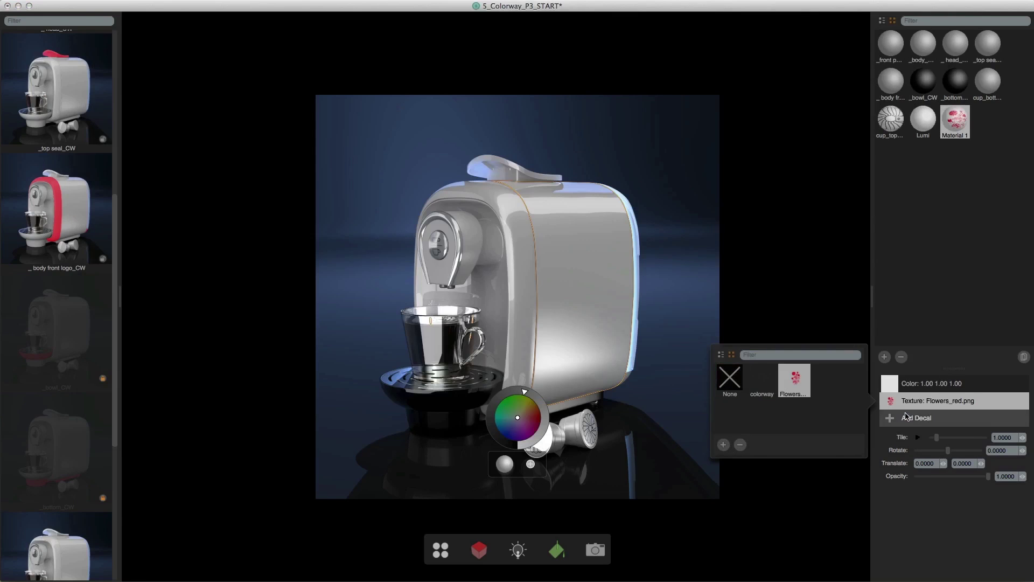
pyautogui.click(937, 524)
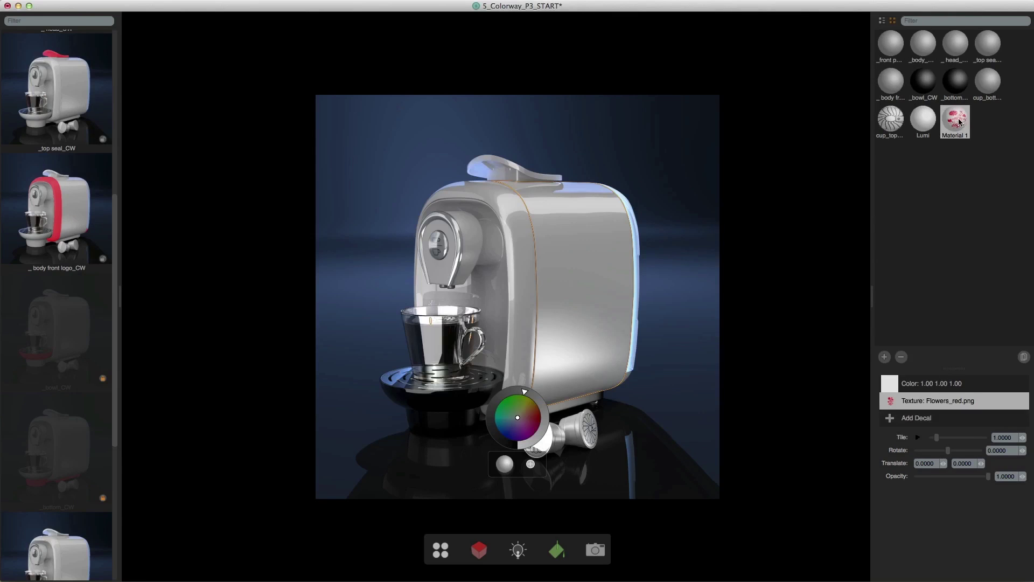
pyautogui.moveTo(959, 123); pyautogui.dragTo(578, 279)
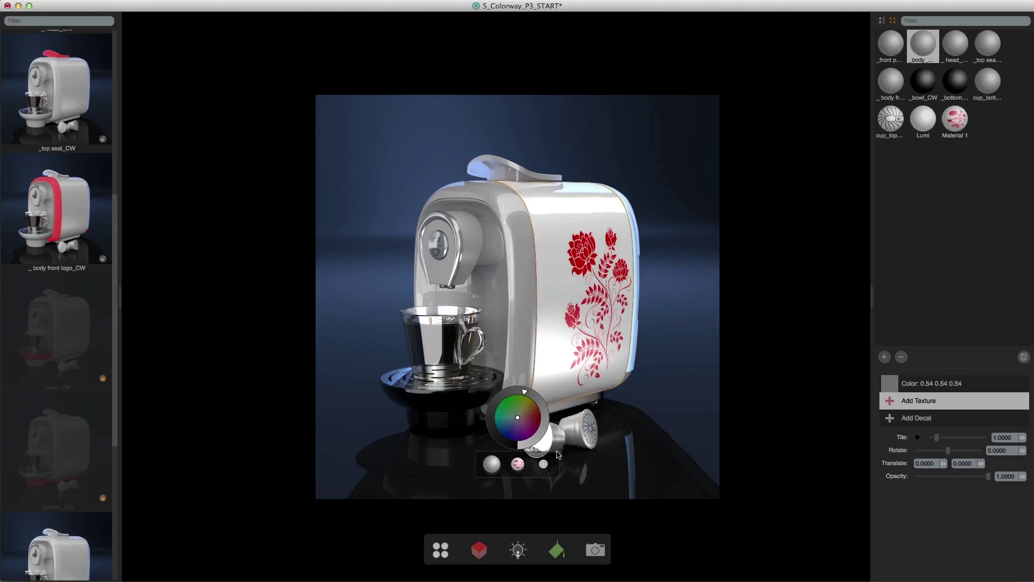
# Step: Add three more blank materials to the material list without changing the body's own material
pyautogui.click(921, 244)
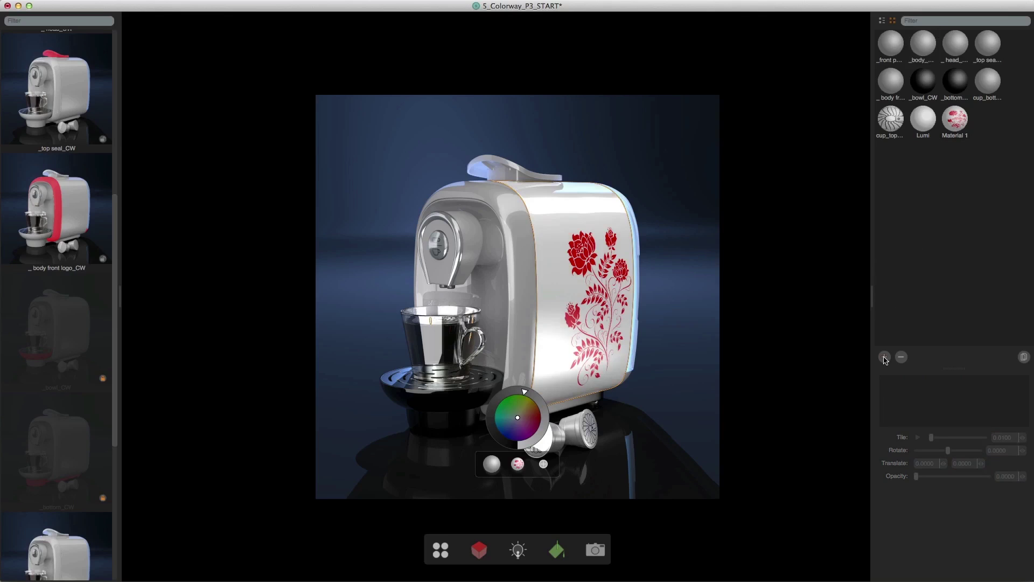
pyautogui.click(885, 357)
pyautogui.click(885, 357)
pyautogui.click(884, 357)
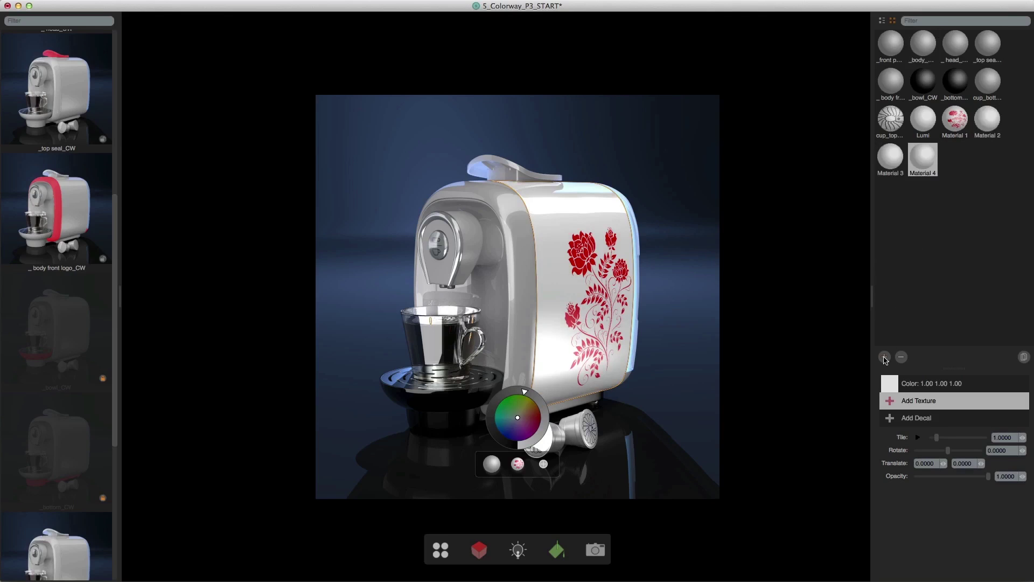
# Step: Color Material 2 pinkish red (1.00 0.06 0.24), Material 3 orange (1.00 0.32 0.04) and Material 4 red (1.00 0.02 0.05)
pyautogui.click(981, 127)
pyautogui.click(916, 385)
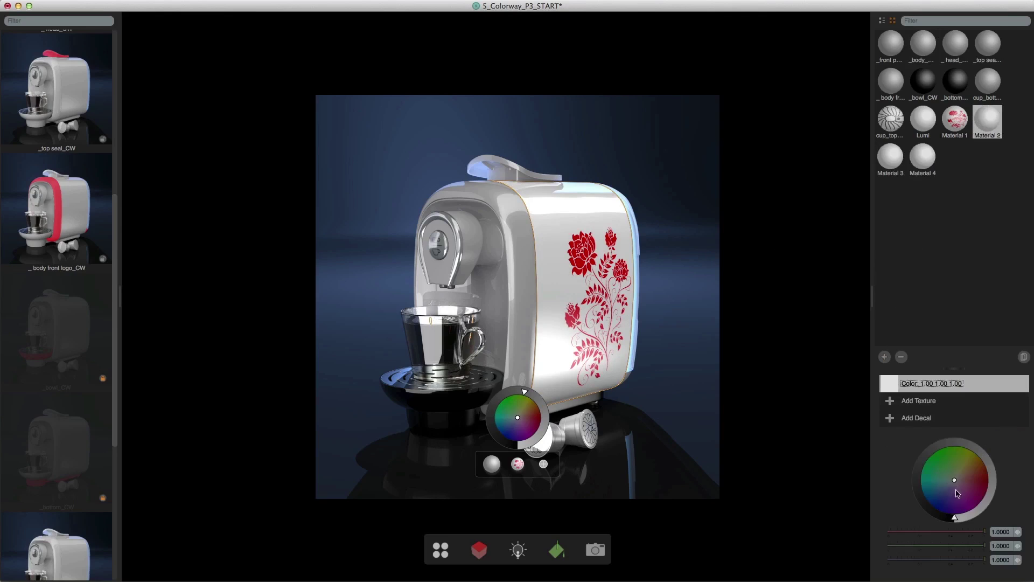
pyautogui.moveTo(957, 493)
pyautogui.mouseDown()
pyautogui.moveTo(979, 498)
pyautogui.moveTo(985, 487)
pyautogui.mouseUp()
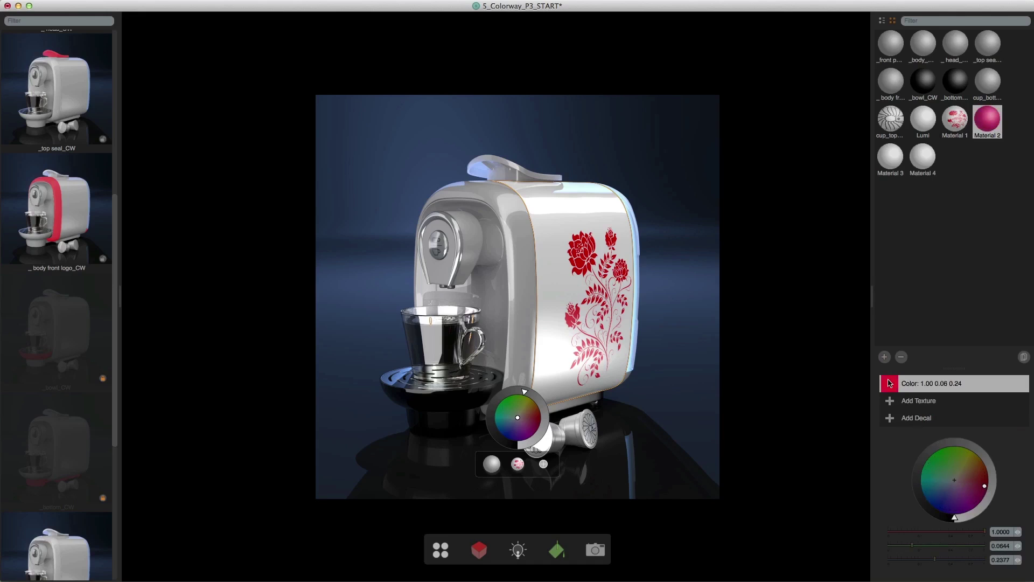
pyautogui.click(891, 162)
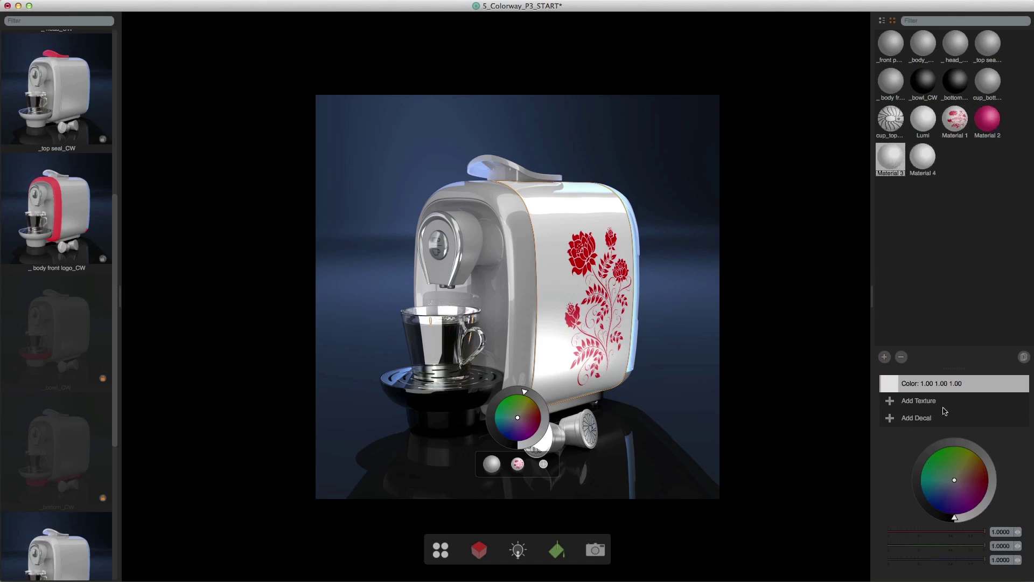
pyautogui.moveTo(964, 483); pyautogui.dragTo(989, 484)
pyautogui.click(923, 157)
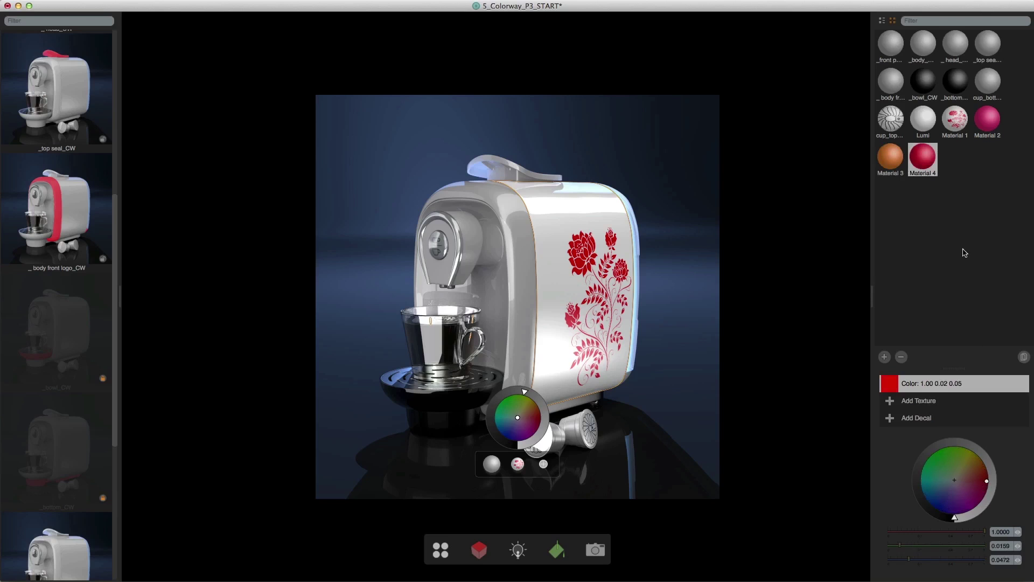
pyautogui.click(937, 255)
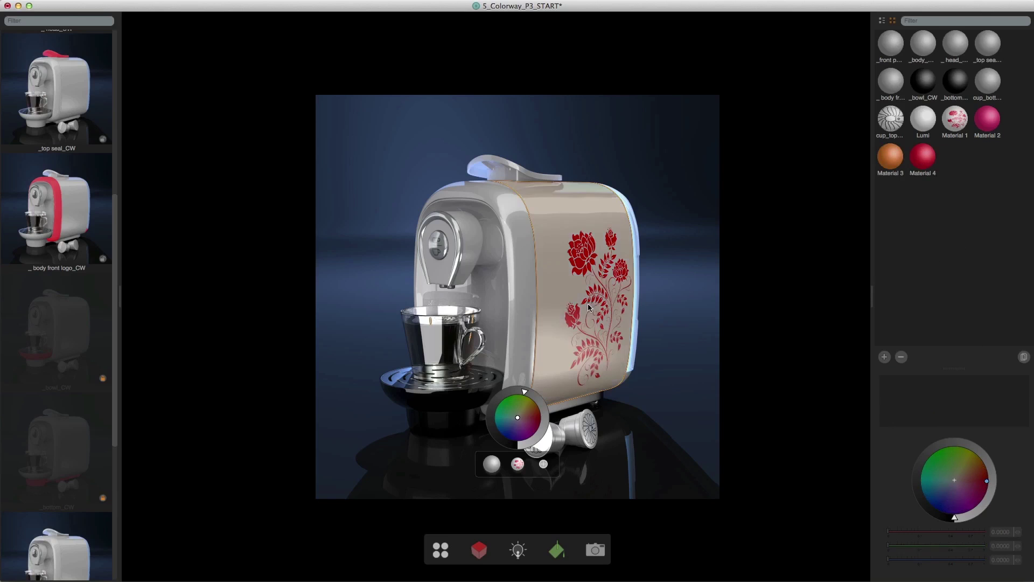
# Step: Apply Material 2, Material 4 and finally Material 3 to the _ body front logo_CW part, keeping Material 3 active
pyautogui.click(525, 306)
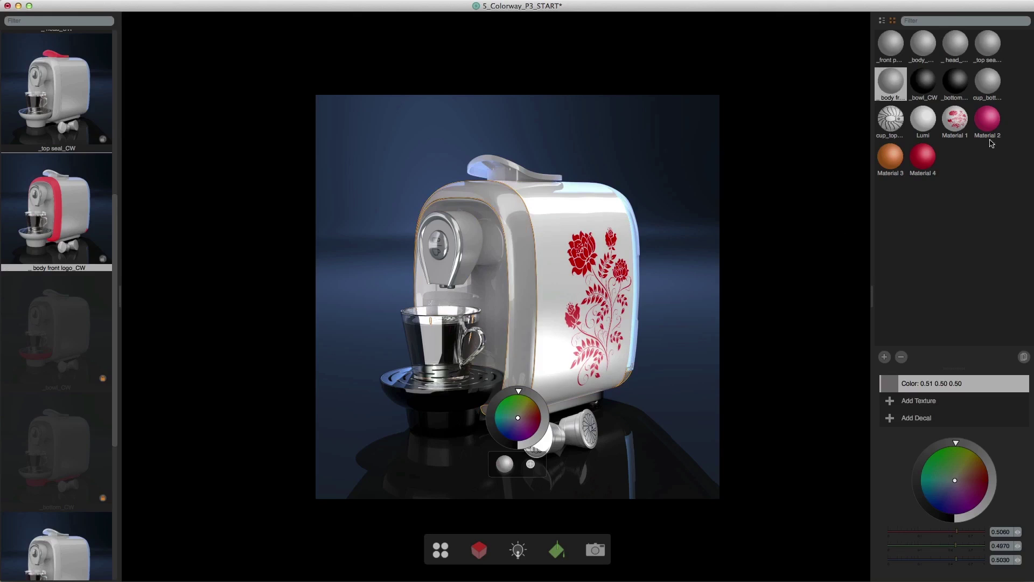
pyautogui.moveTo(988, 119); pyautogui.dragTo(528, 272)
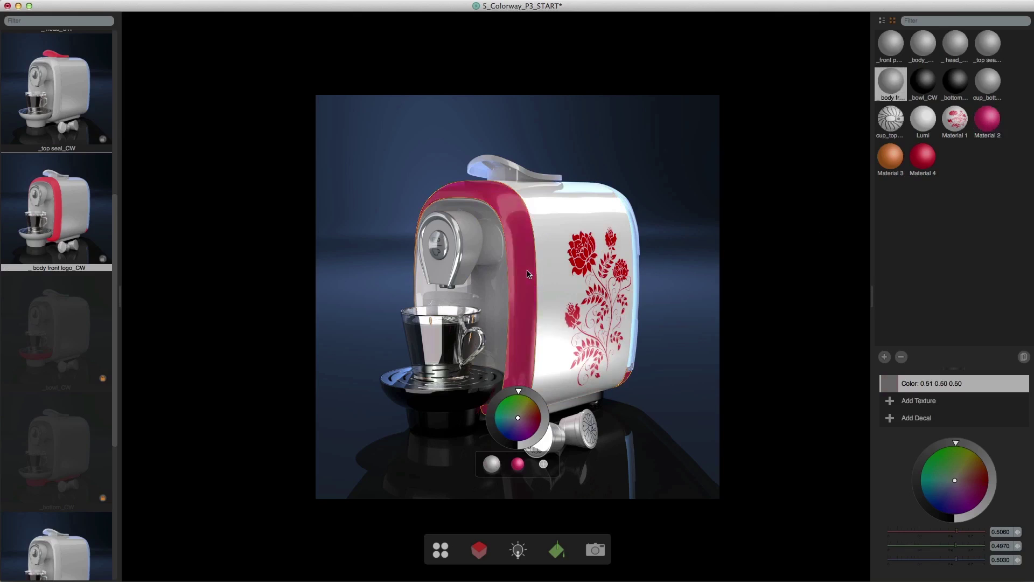
pyautogui.moveTo(923, 156); pyautogui.dragTo(529, 278)
pyautogui.click(896, 166)
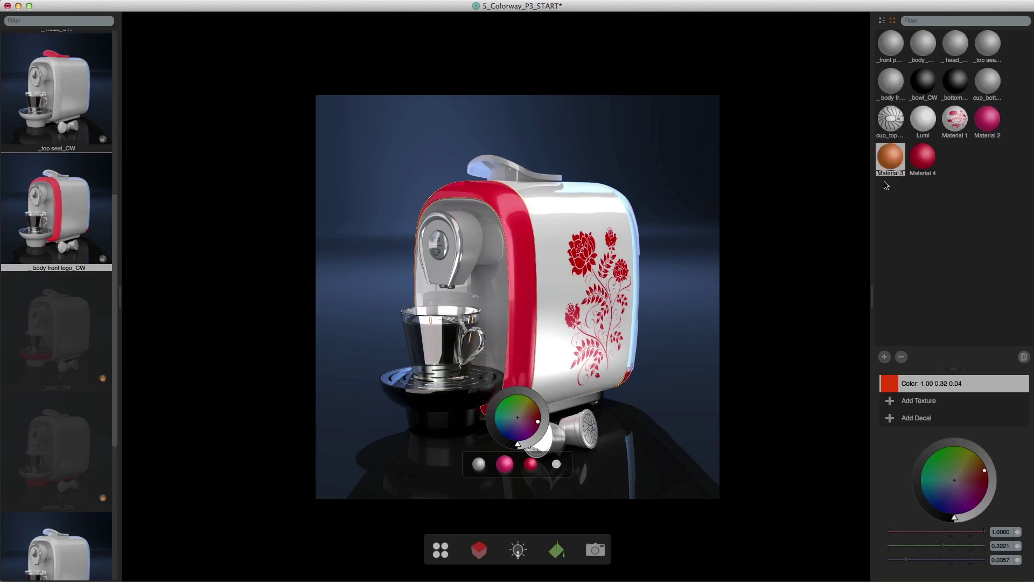
pyautogui.moveTo(896, 163); pyautogui.dragTo(526, 297)
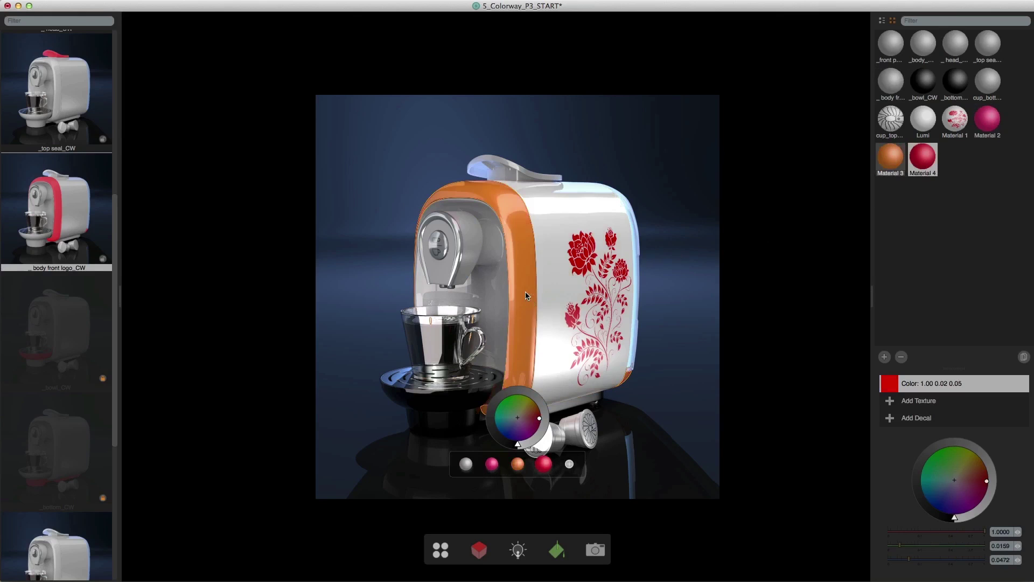
pyautogui.click(760, 298)
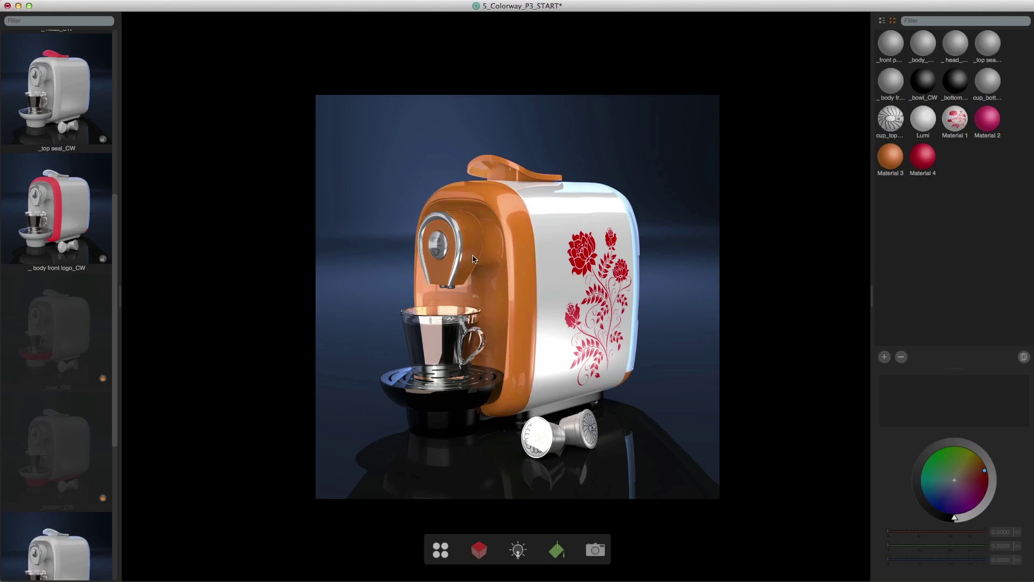
# Step: Shift Material 3's color from orange towards red so the parts using it update together
pyautogui.click(890, 160)
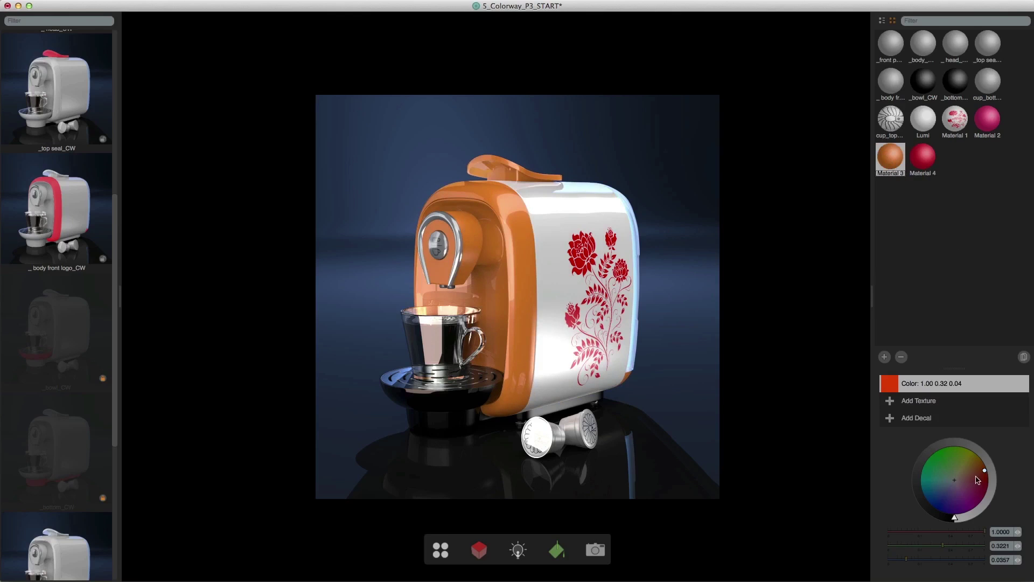
pyautogui.moveTo(982, 473); pyautogui.dragTo(988, 481)
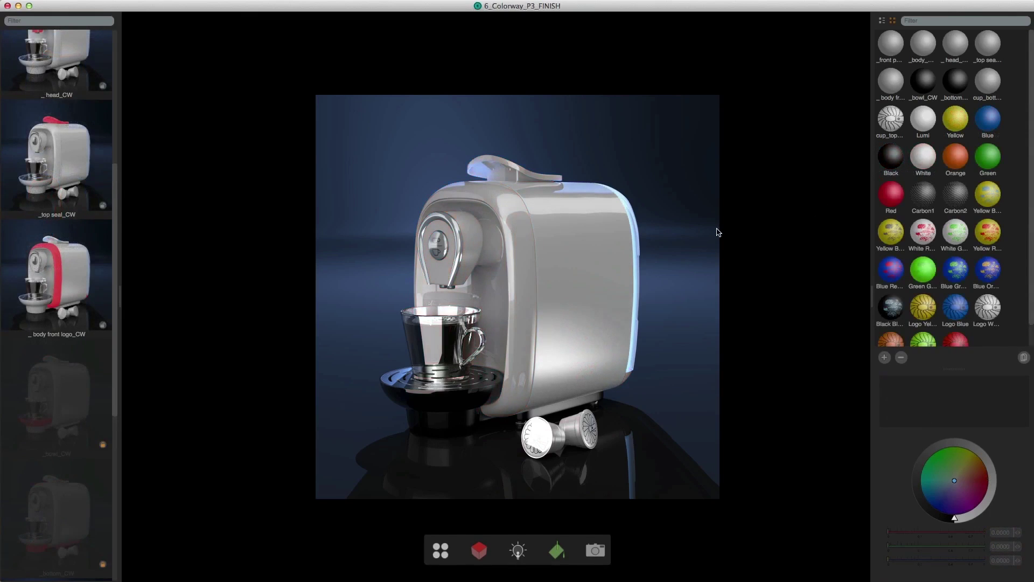
# Step: In the 6_Colorway_P3_FINISH project, inspect the materials assigned to the body, front panel and top seal
pyautogui.click(577, 286)
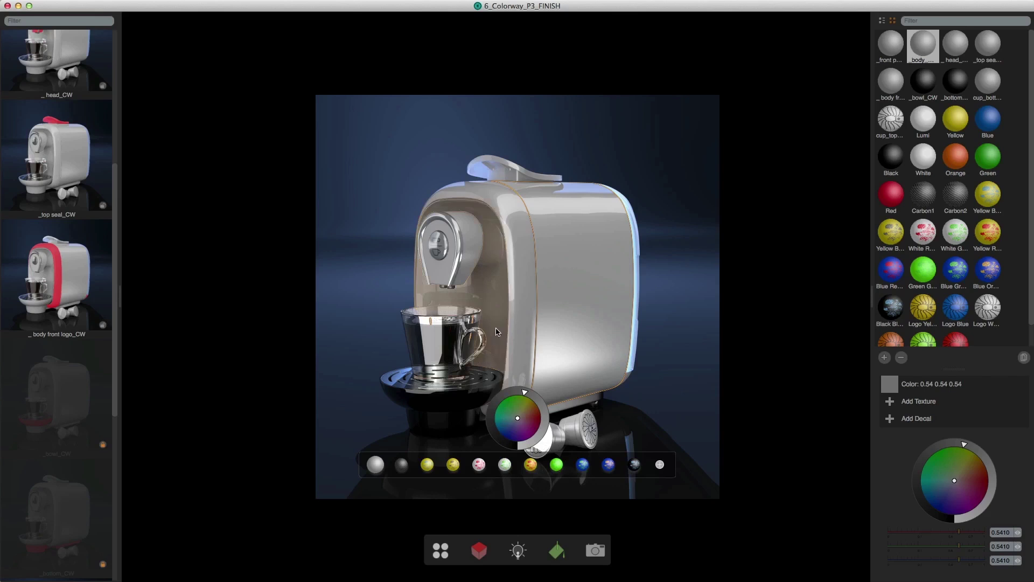
pyautogui.click(491, 299)
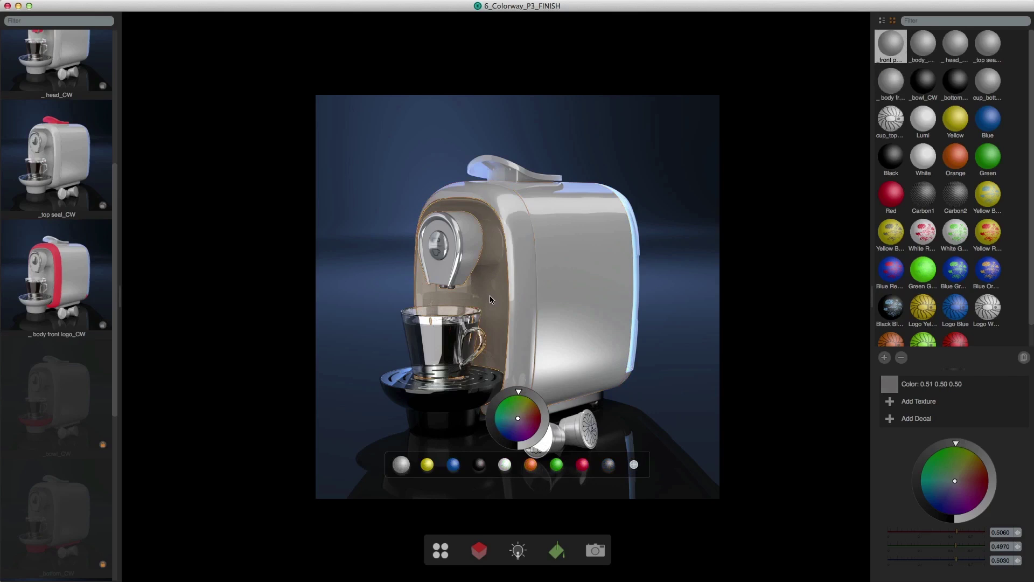
pyautogui.click(509, 177)
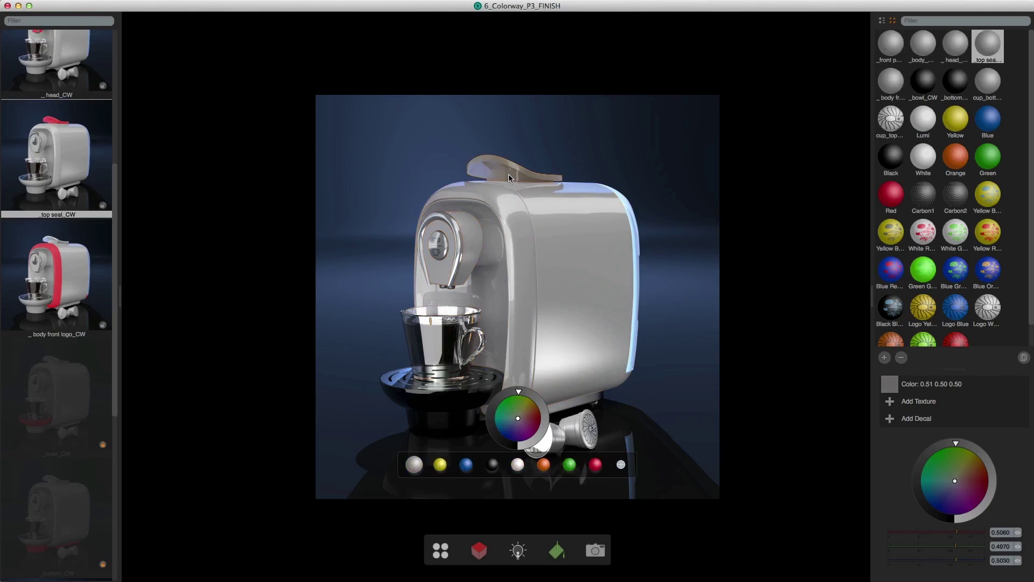
pyautogui.click(781, 283)
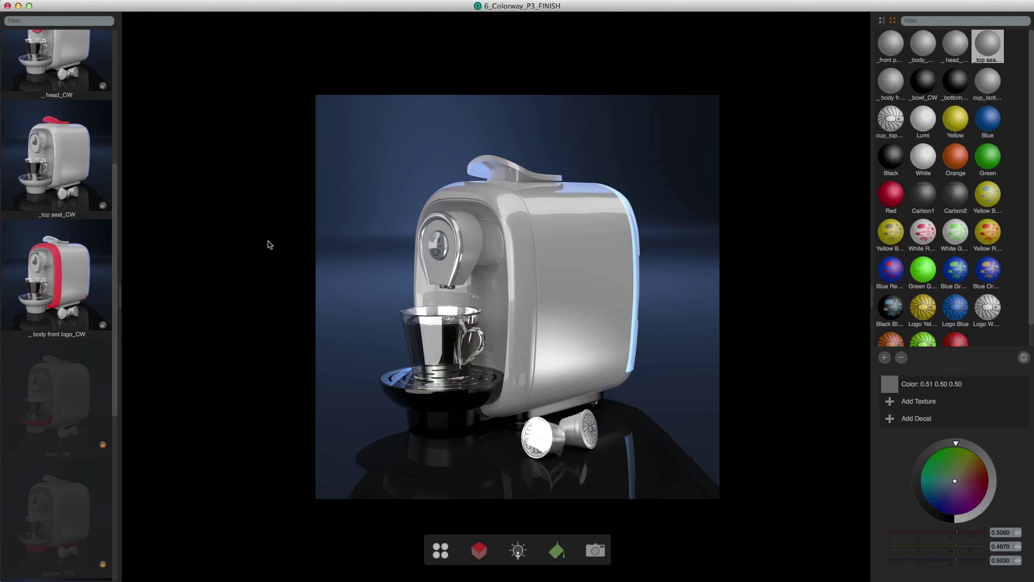
# Step: Preview the project in Presenter mode and look through the list of parts available for editing
pyautogui.press('e')
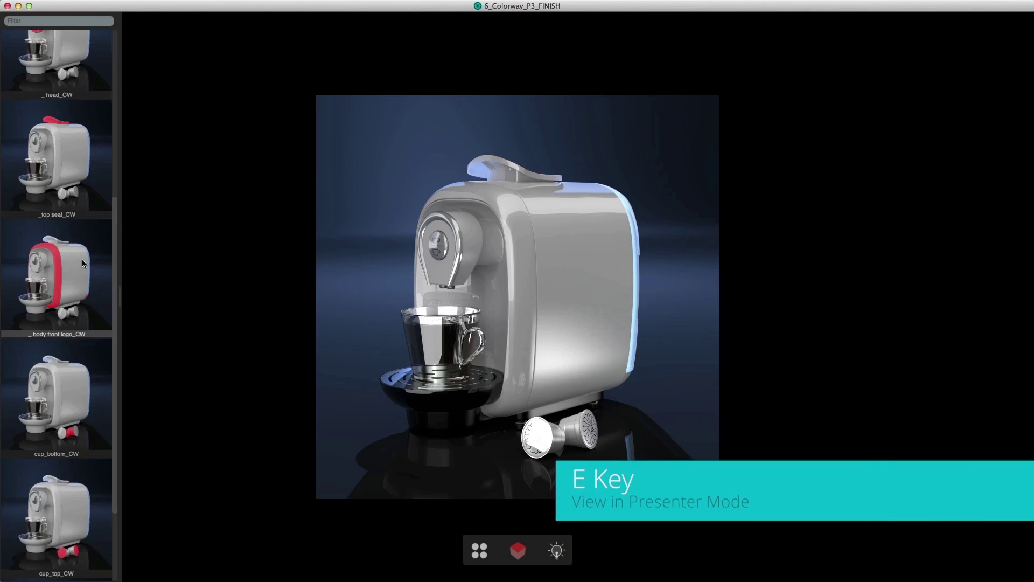
pyautogui.scroll(5, 82, 259)
pyautogui.scroll(-1, 81, 259)
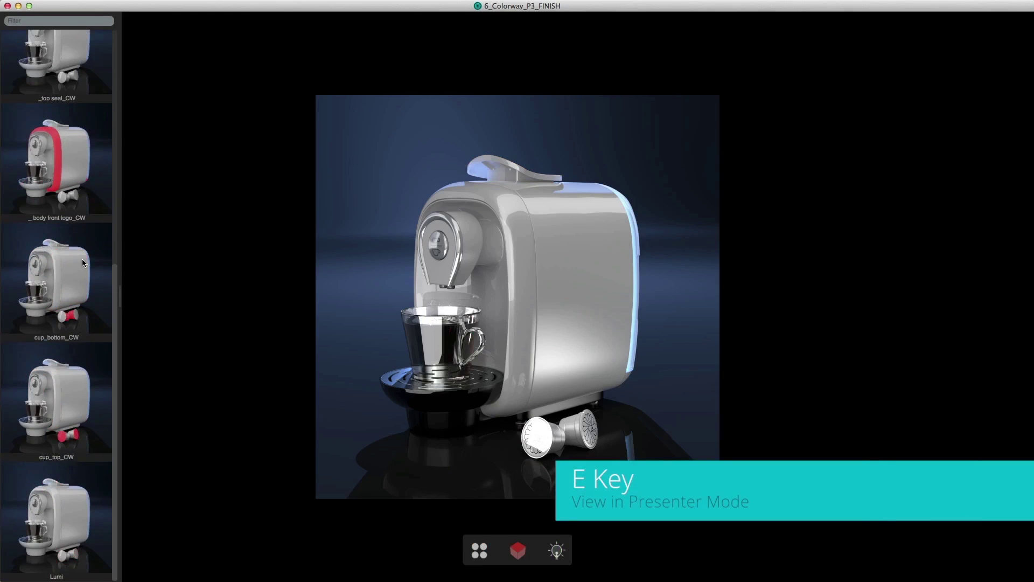
pyautogui.scroll(1, 82, 259)
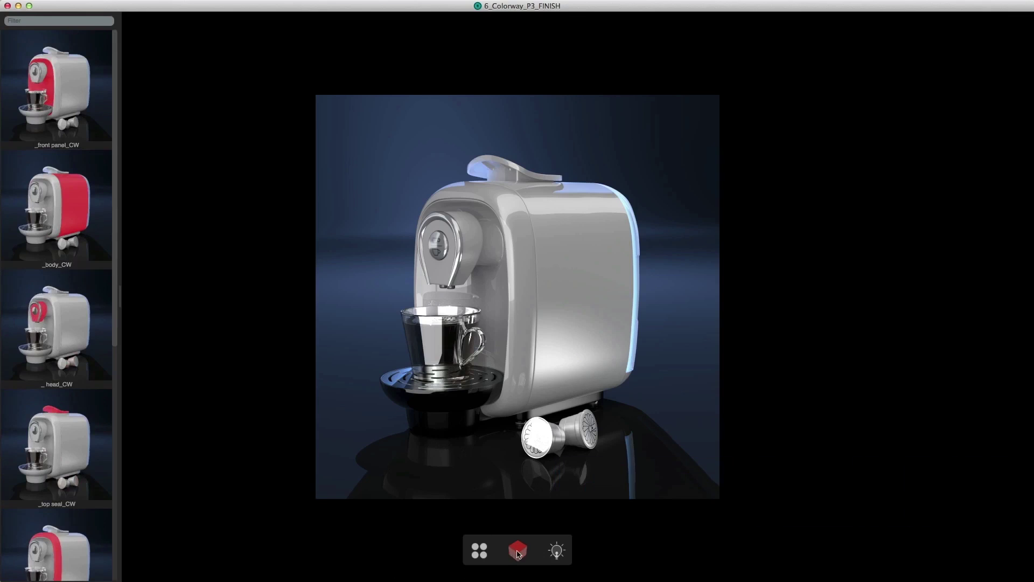
# Step: Hide the parts list, check which lights the Presenter view offers, and clear the lights list from view
pyautogui.click(517, 550)
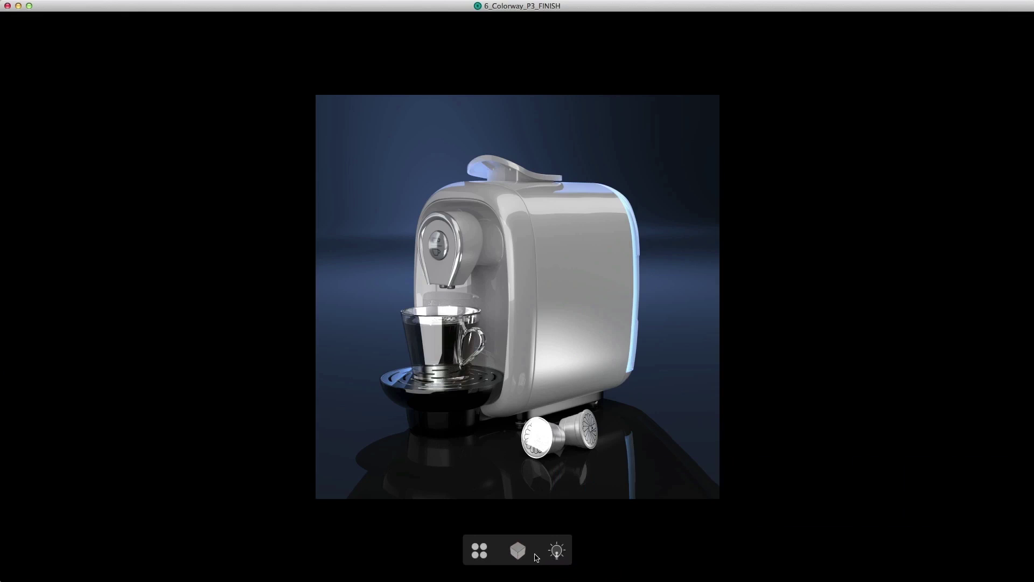
pyautogui.click(557, 549)
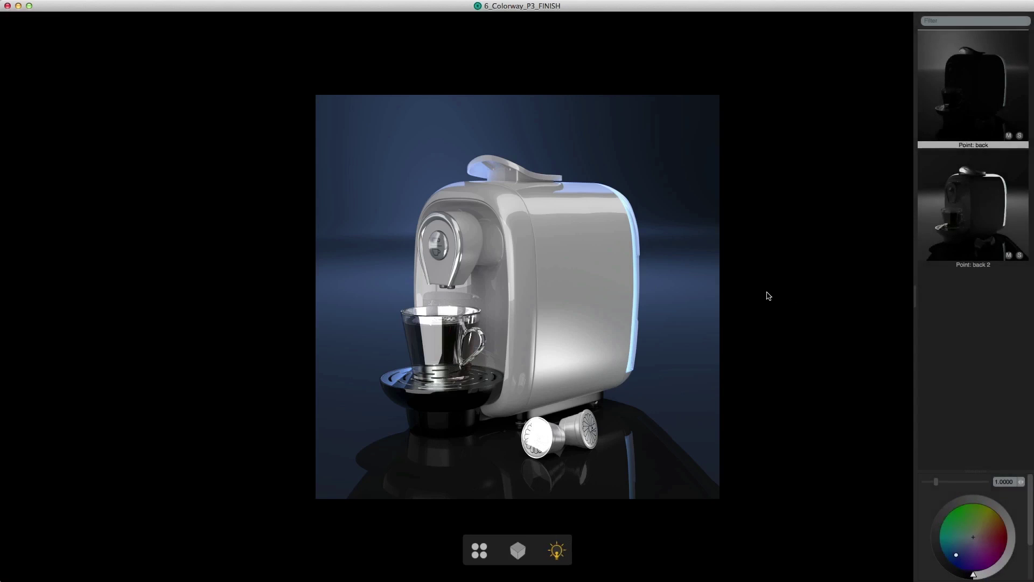
pyautogui.click(583, 292)
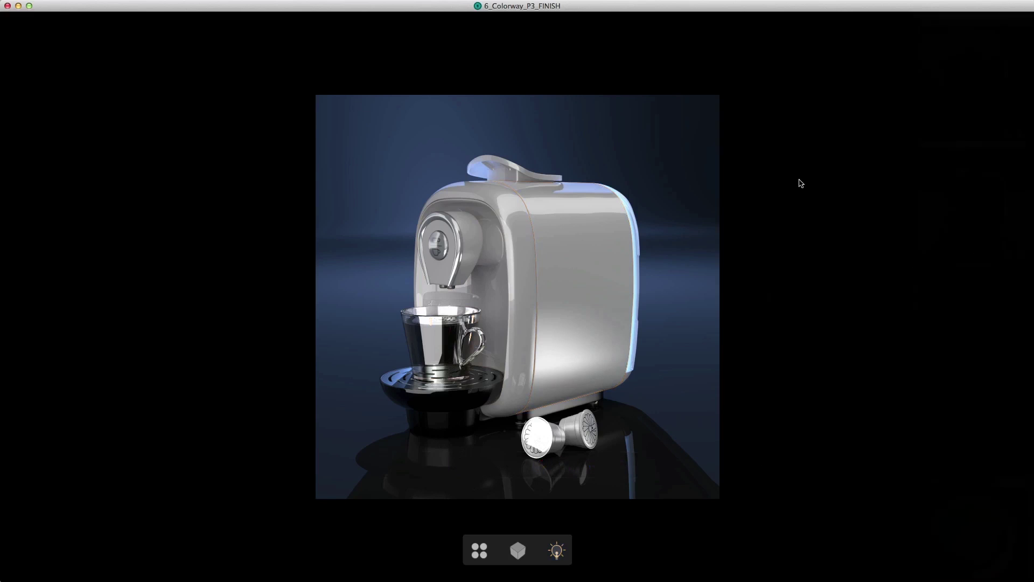
pyautogui.press('Tab')
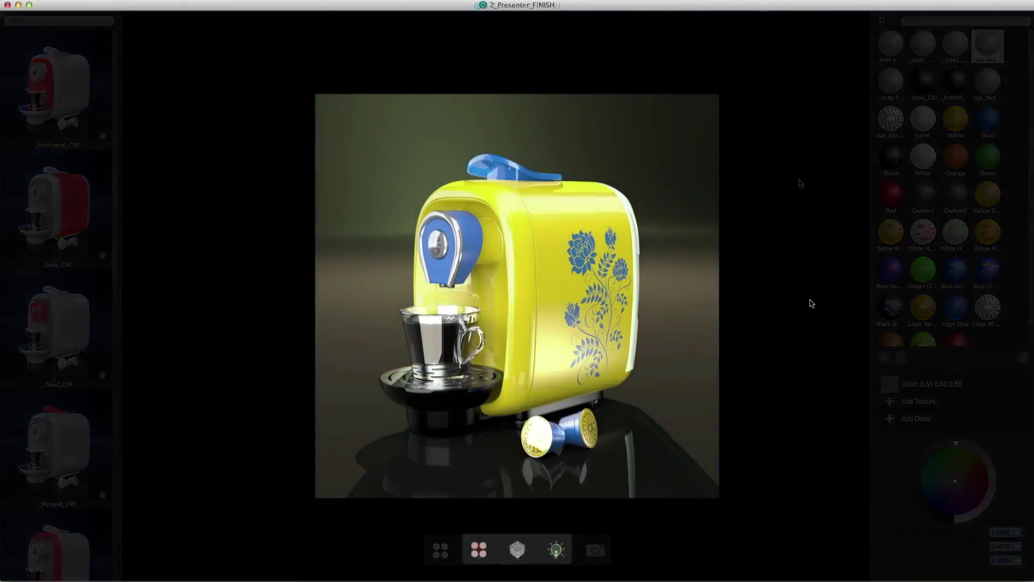
# Step: Switch to the 2_Presenter_FINISH project in Colorway Presenter and browse its looks from Original through Orange Blue
pyautogui.click(479, 549)
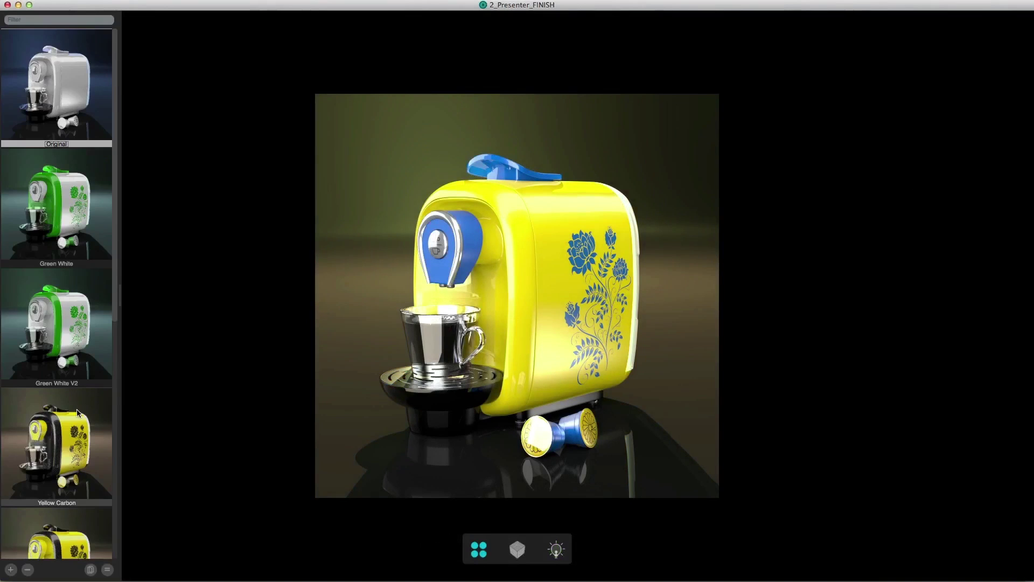
pyautogui.scroll(-8, 77, 412)
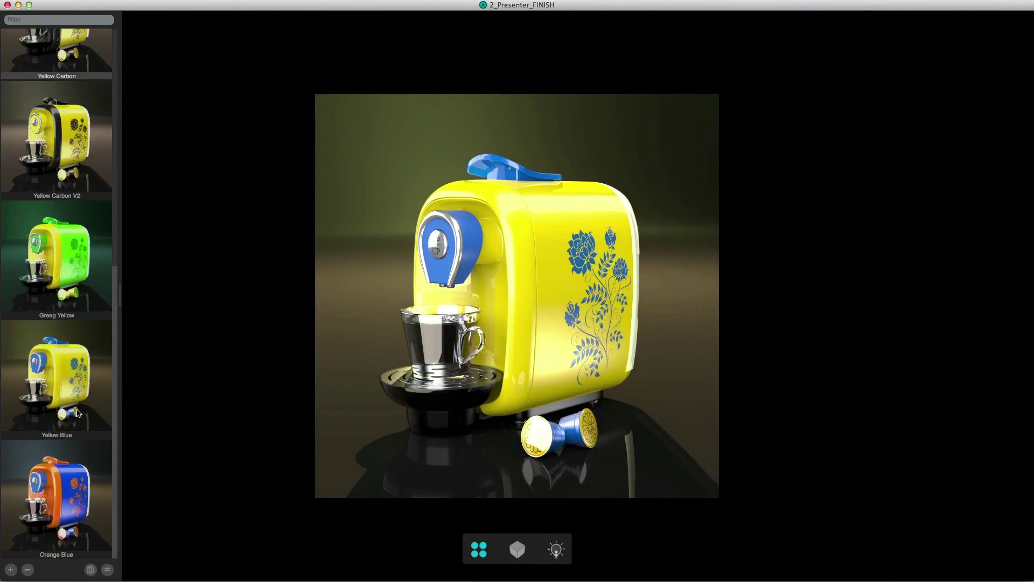
pyautogui.scroll(8, 77, 412)
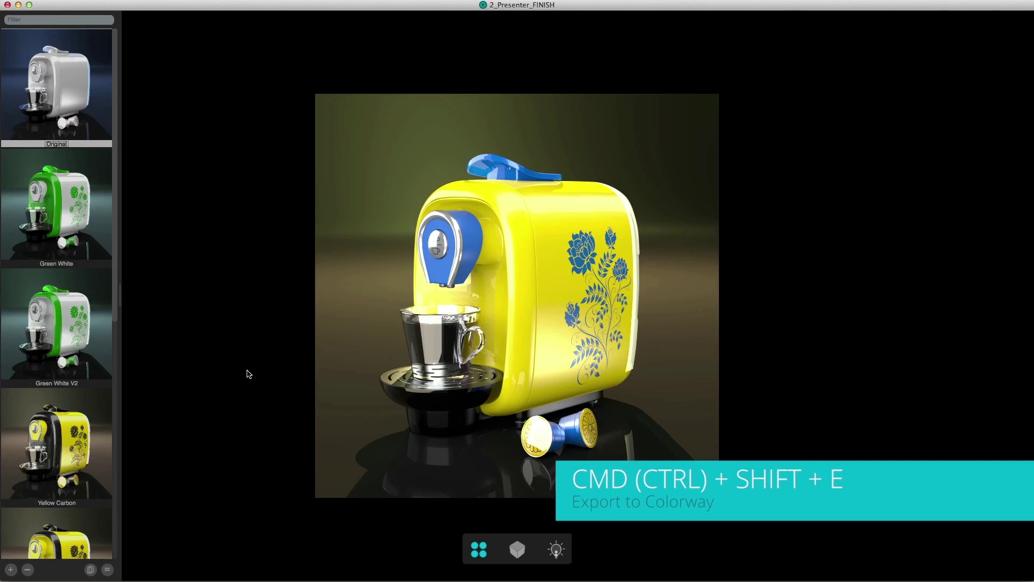
# Step: Export the Presenter looks to Colorway as 8_Presenter_P3_EXPORT in the Colorway folder, replacing the existing file
pyautogui.press('super+shift+e')
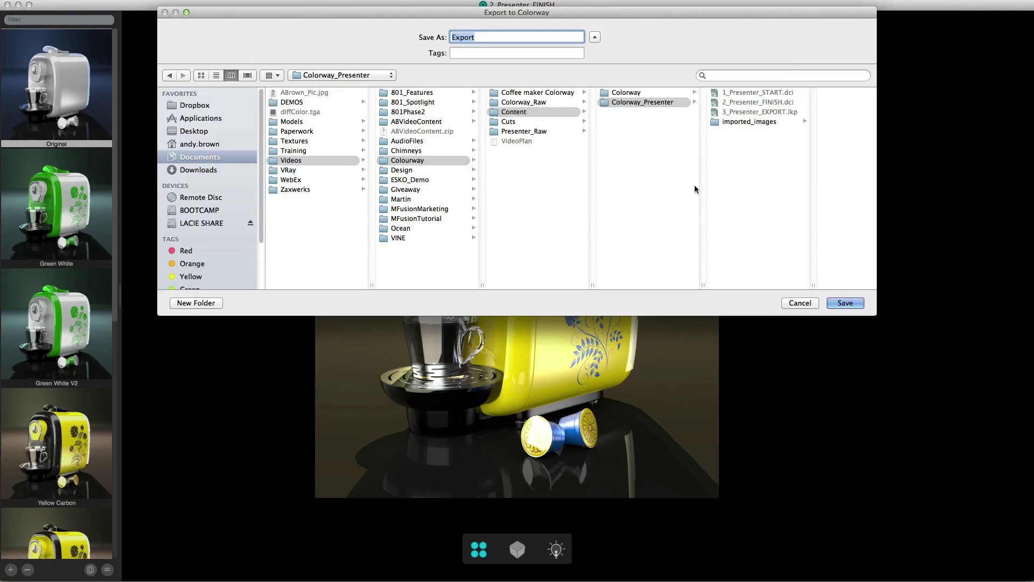
pyautogui.click(629, 95)
pyautogui.moveTo(814, 282); pyautogui.dragTo(850, 279)
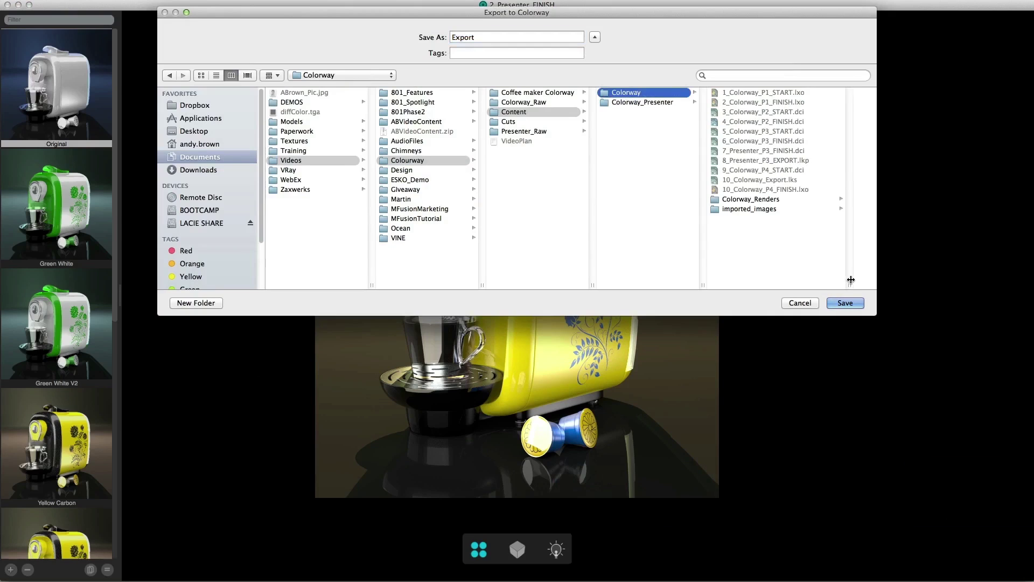
pyautogui.click(749, 162)
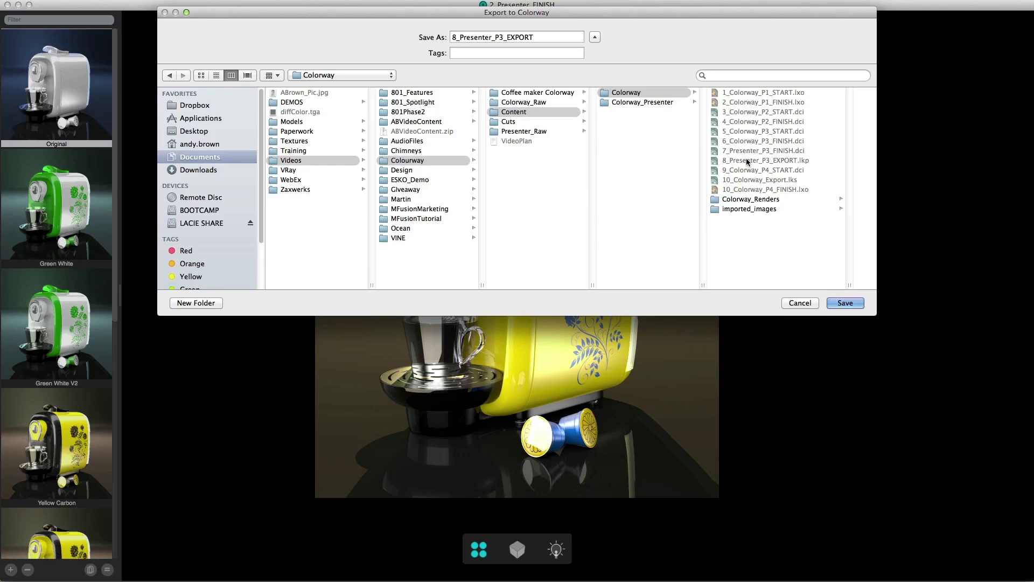
pyautogui.click(844, 303)
pyautogui.click(598, 84)
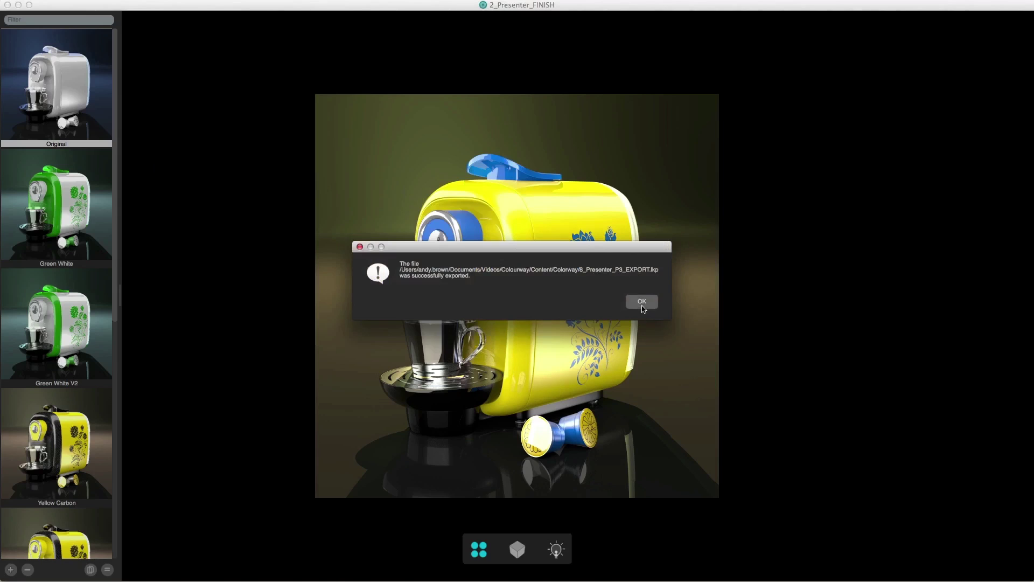
pyautogui.click(643, 304)
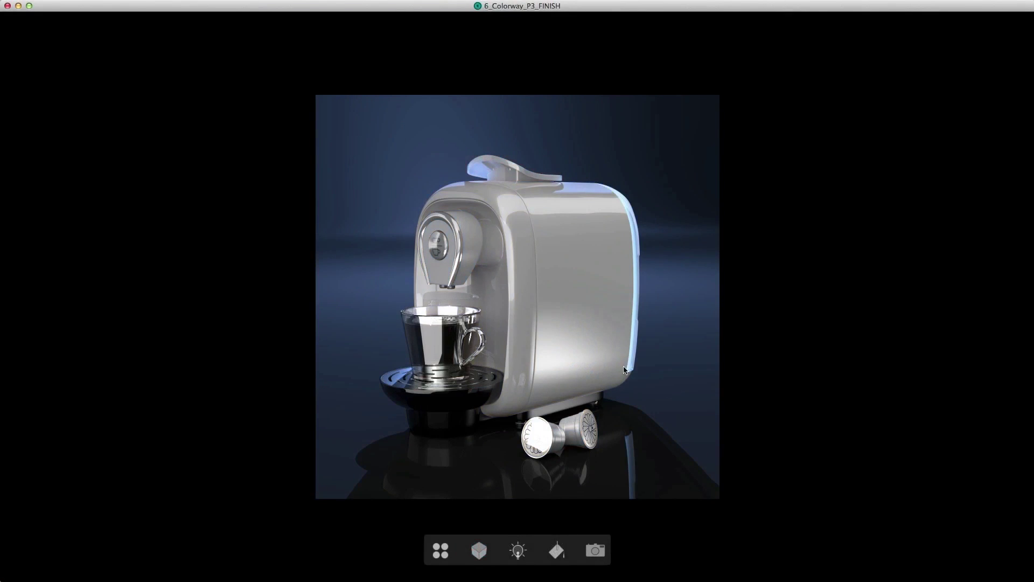
# Step: Show the looks list and import the Presenter looks from 8_Presenter_P3_EXPORT.lkp in the Colorway folder
pyautogui.click(439, 555)
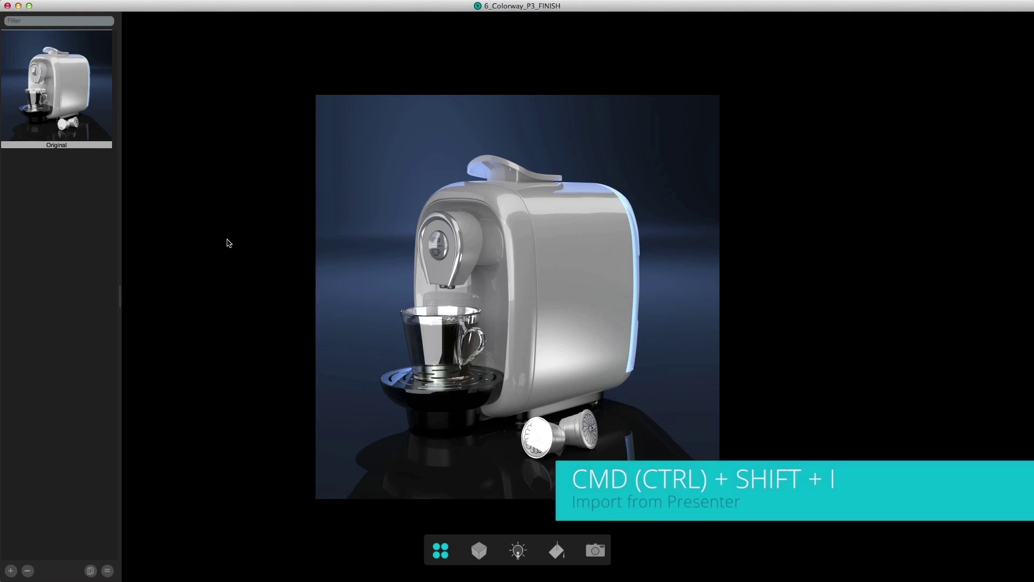
pyautogui.press('super+shift+i')
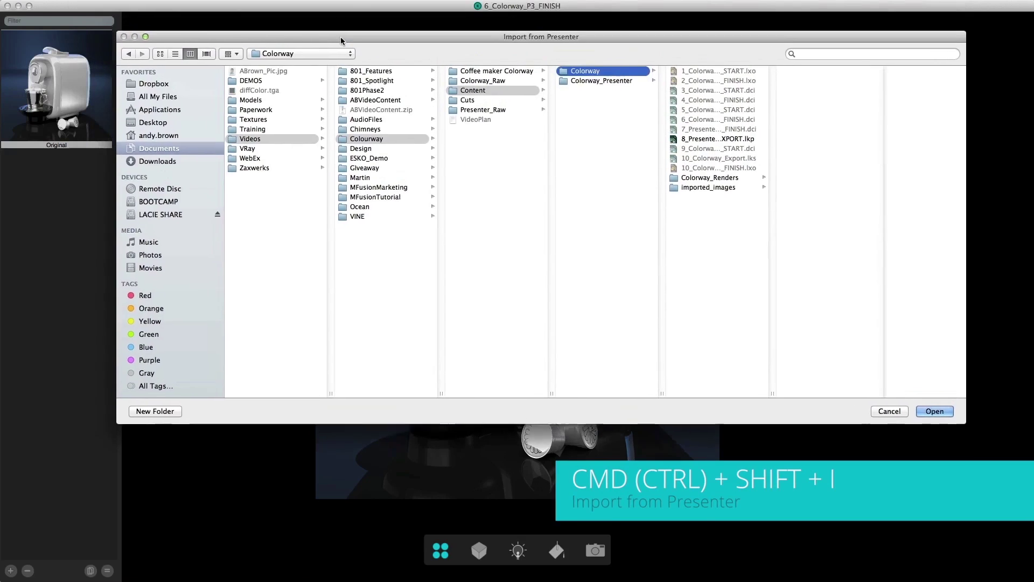
pyautogui.moveTo(341, 40); pyautogui.dragTo(344, 34)
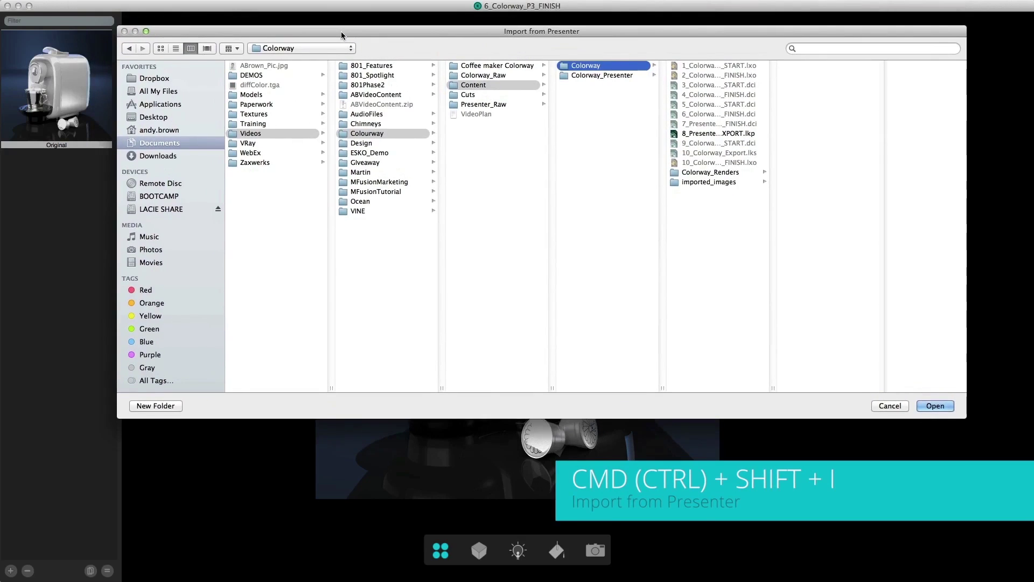
pyautogui.moveTo(774, 387); pyautogui.dragTo(796, 387)
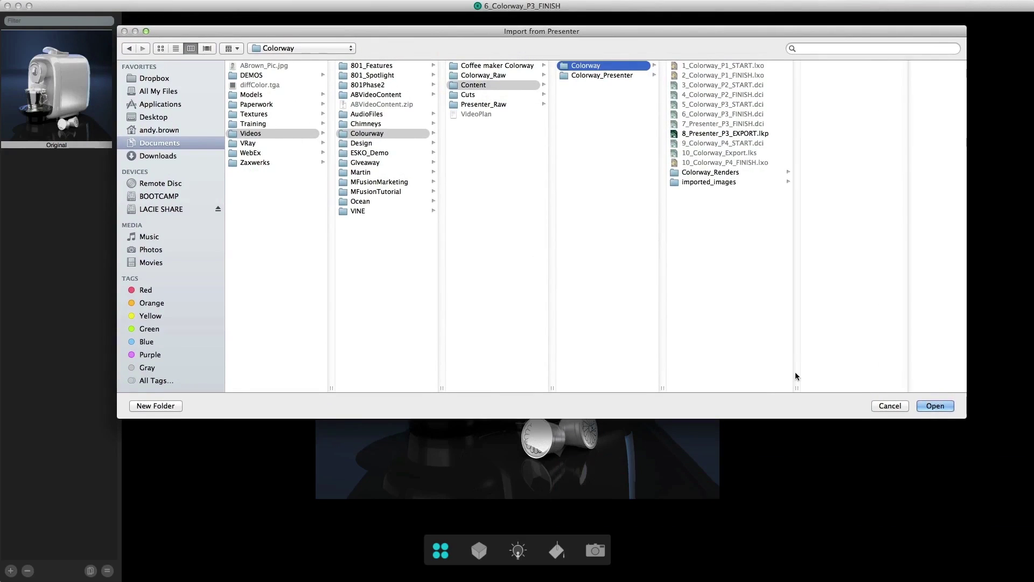
pyautogui.click(721, 133)
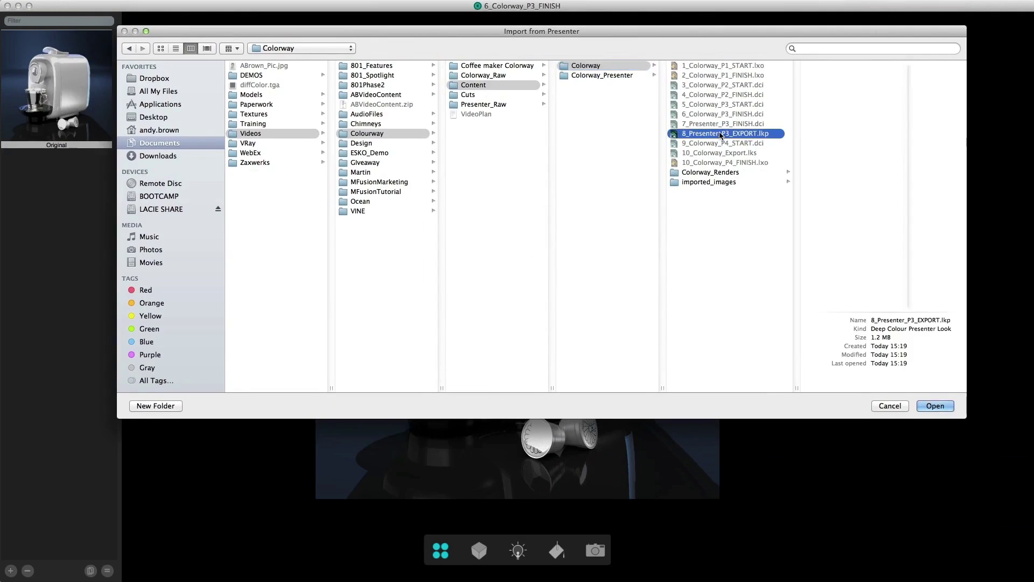
pyautogui.click(935, 407)
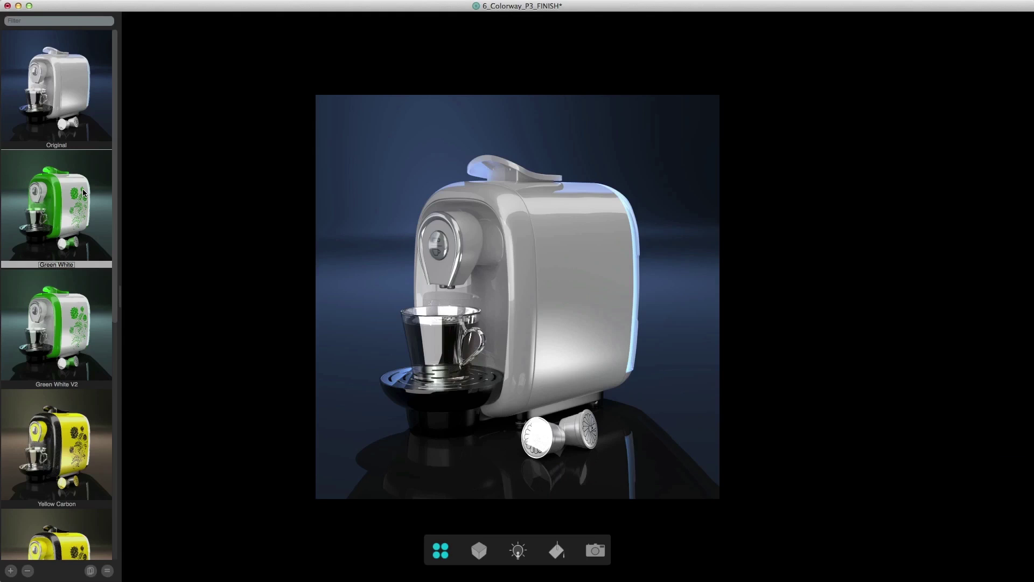
# Step: Cycle back and forth through the imported looks, from Original through the yellow and blue variants
pyautogui.press('Right')
pyautogui.press('Right')
pyautogui.press('Right')
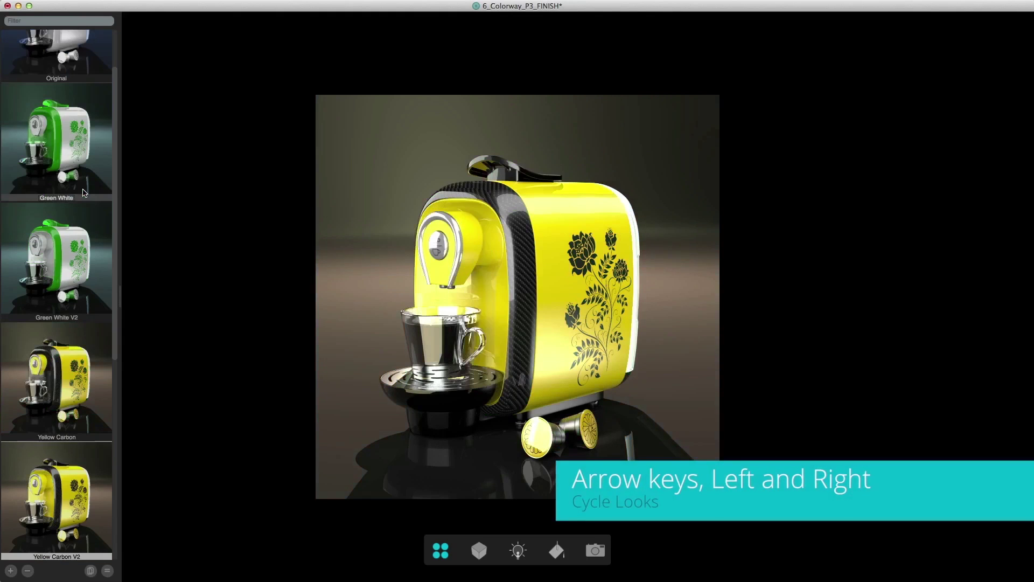
pyautogui.press('Left')
pyautogui.press('Left')
pyautogui.press('Left')
pyautogui.press('Left')
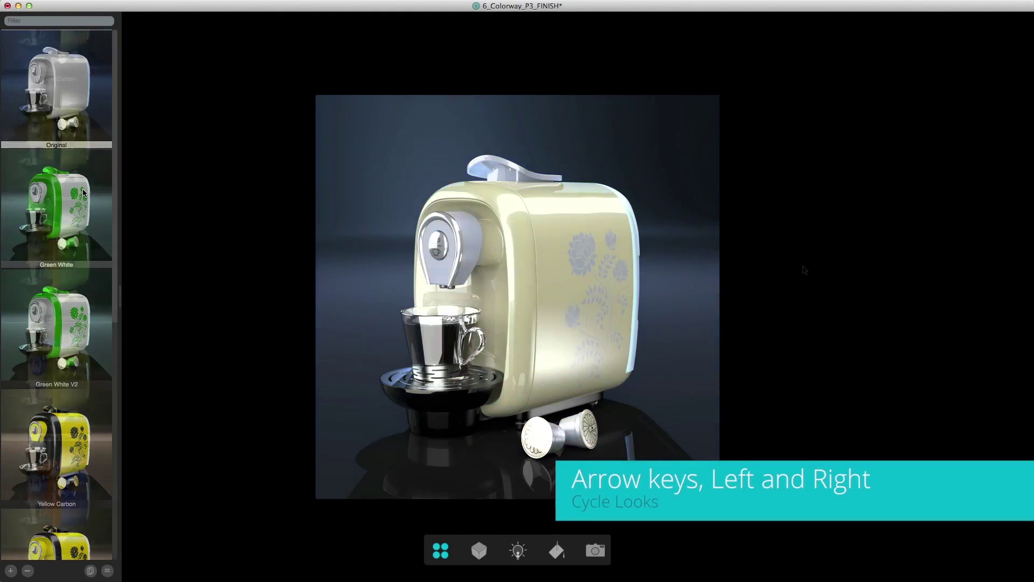
pyautogui.press('Right')
pyautogui.press('Right')
pyautogui.press('Right')
pyautogui.press('Right')
pyautogui.press('Right')
pyautogui.press('Right')
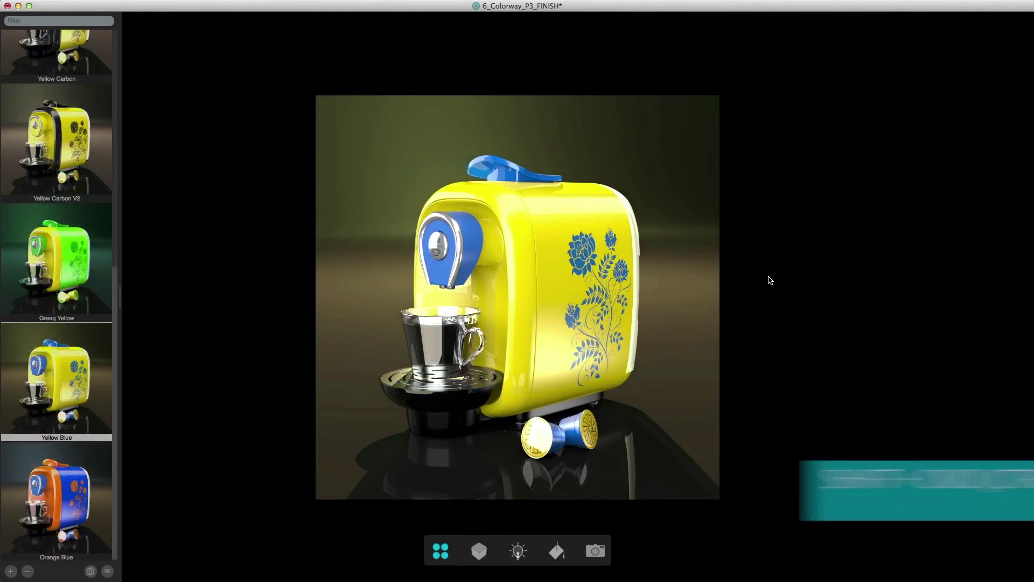
# Step: Render all looks at full resolution as png files into the Colorway_Renders folder
pyautogui.press('shift+super+r')
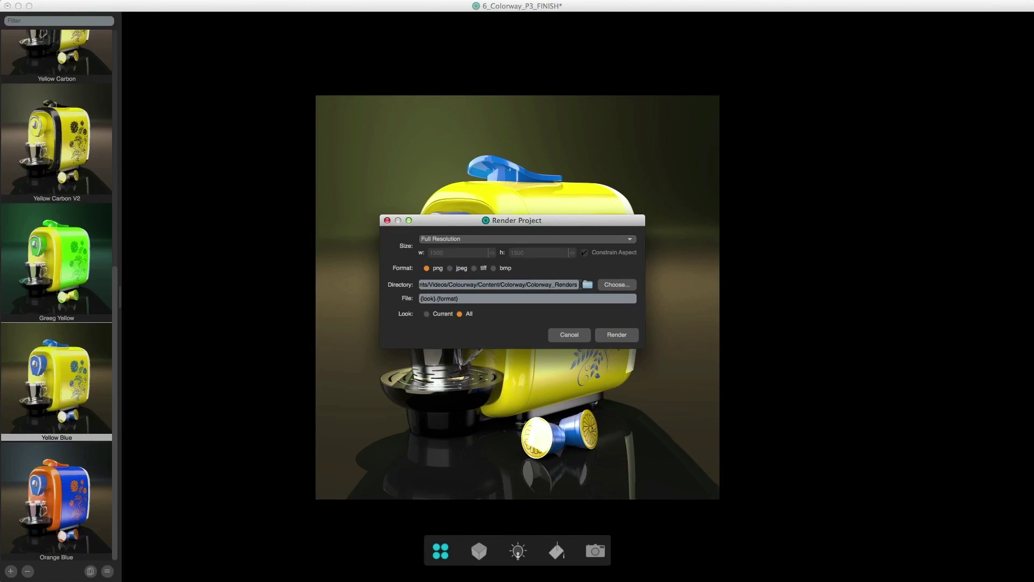
pyautogui.click(615, 335)
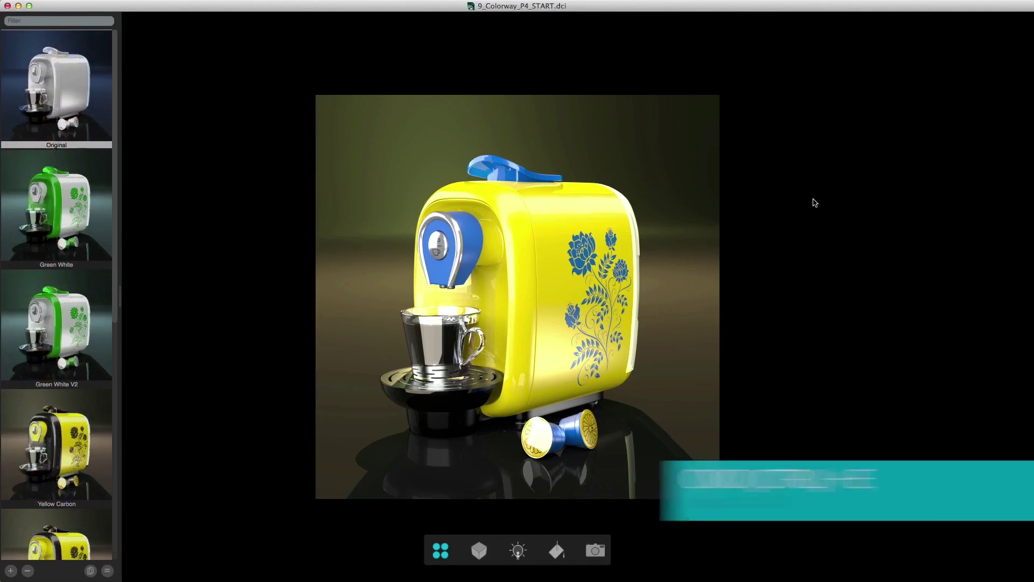
# Step: Export the 9_Colorway_P4_START project to 3D as 10_Colorway_Export in the Colorway folder, replacing the existing file
pyautogui.press('super+e')
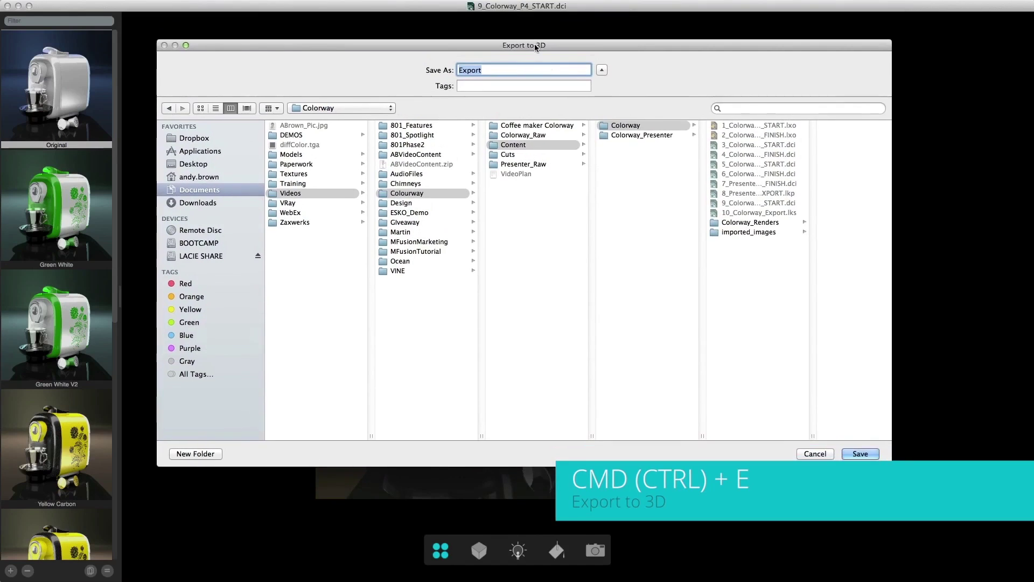
pyautogui.doubleClick(813, 435)
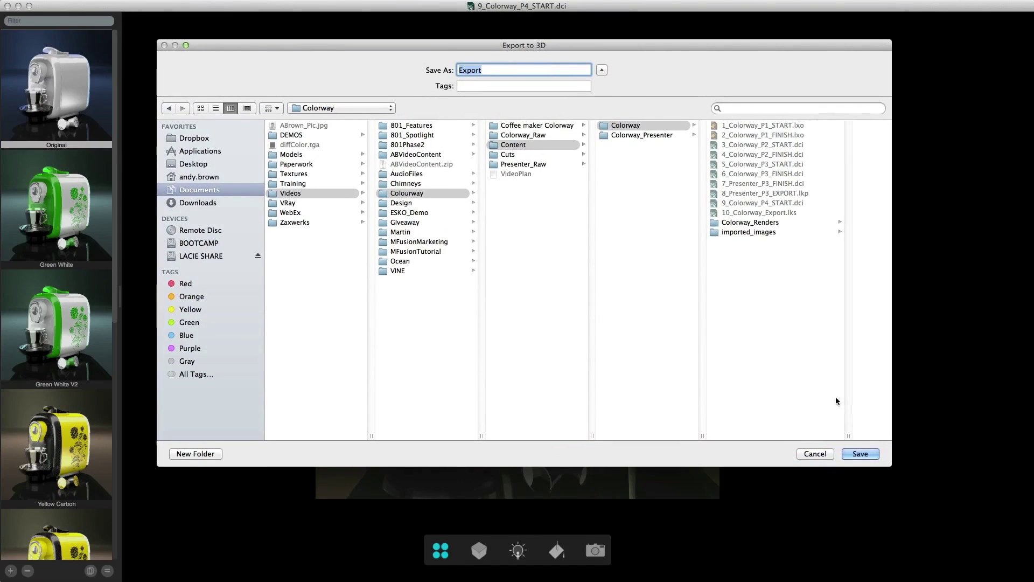
pyautogui.click(748, 213)
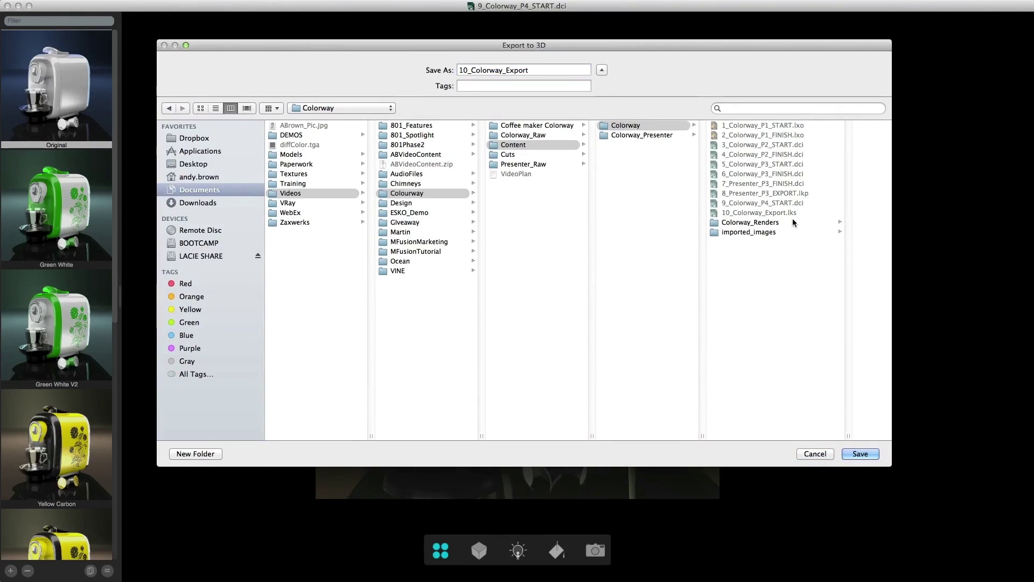
pyautogui.click(864, 455)
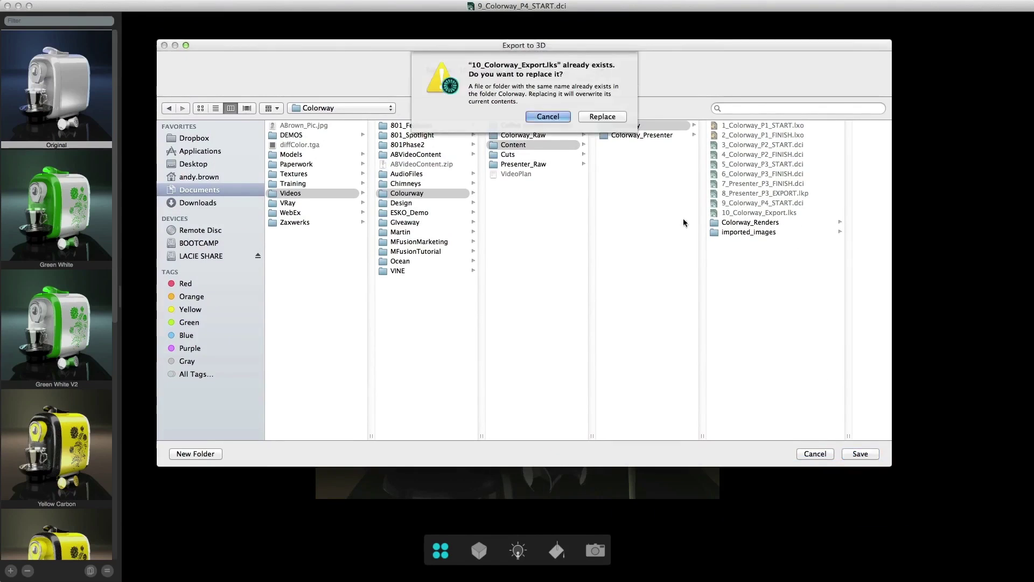
pyautogui.click(609, 115)
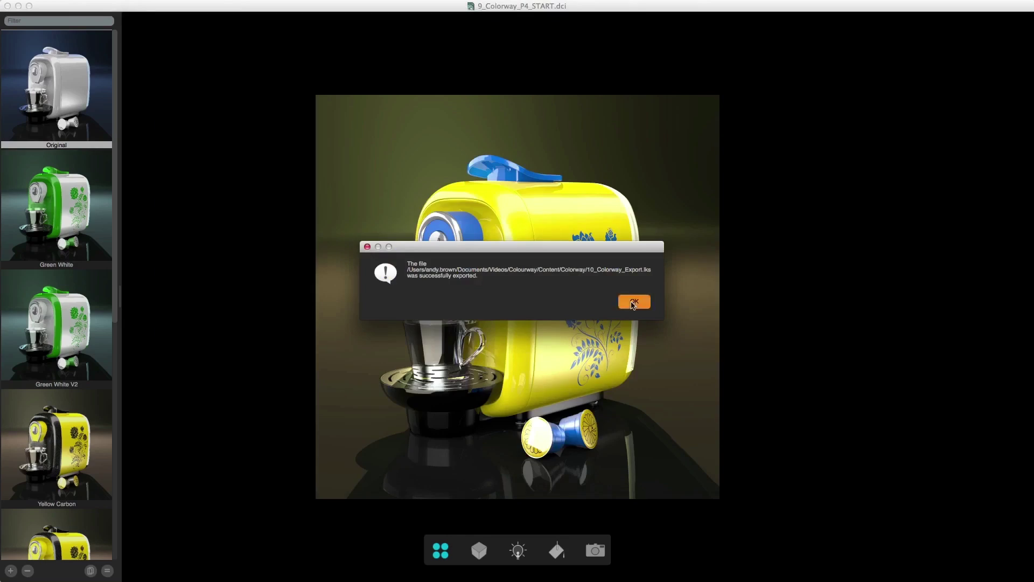
pyautogui.click(633, 299)
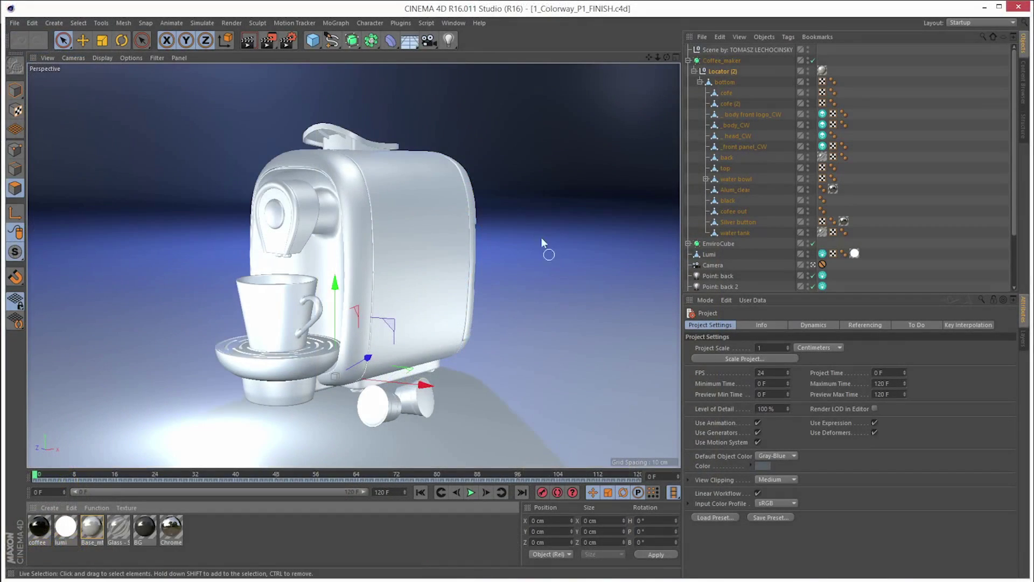
# Step: Switch to CINEMA 4D and load Export.lks from the Desktop through the Colorway plugin's look import
pyautogui.click(400, 24)
pyautogui.moveTo(416, 54)
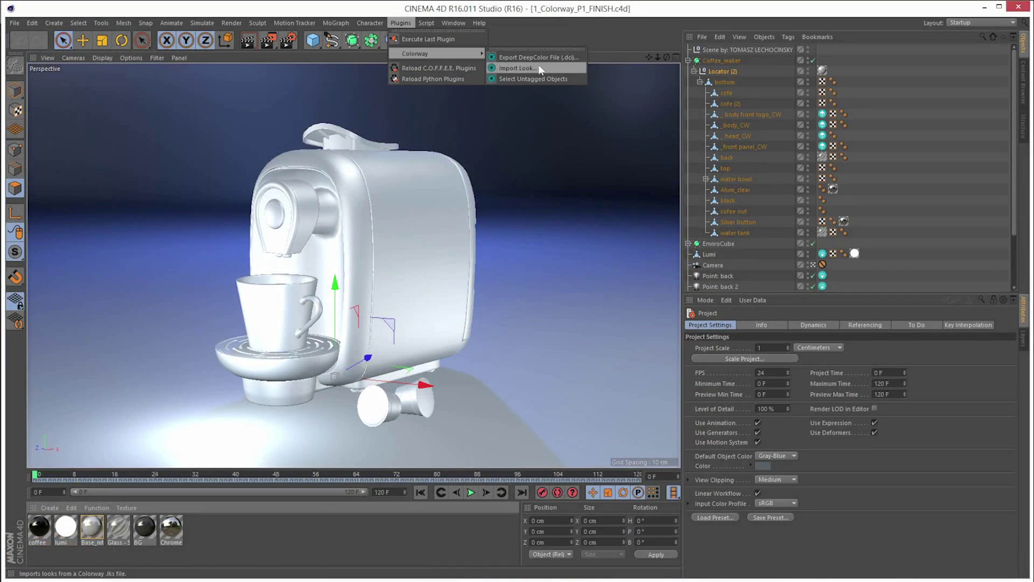
pyautogui.click(540, 68)
pyautogui.click(526, 235)
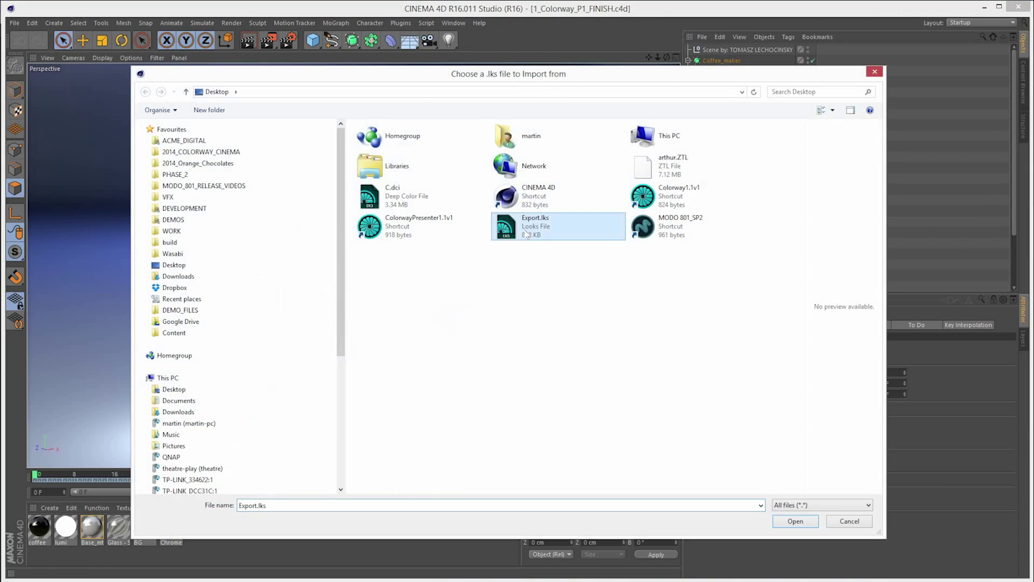
pyautogui.doubleClick(527, 235)
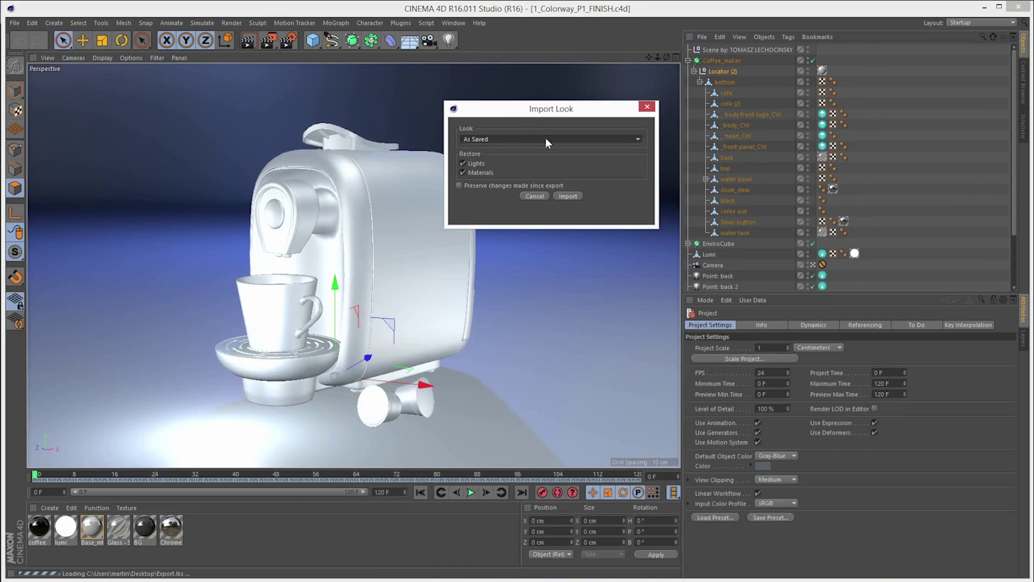
# Step: Try Look 5, Look 2 and Look 3 as the look to import, and return the choice to As Saved
pyautogui.click(545, 140)
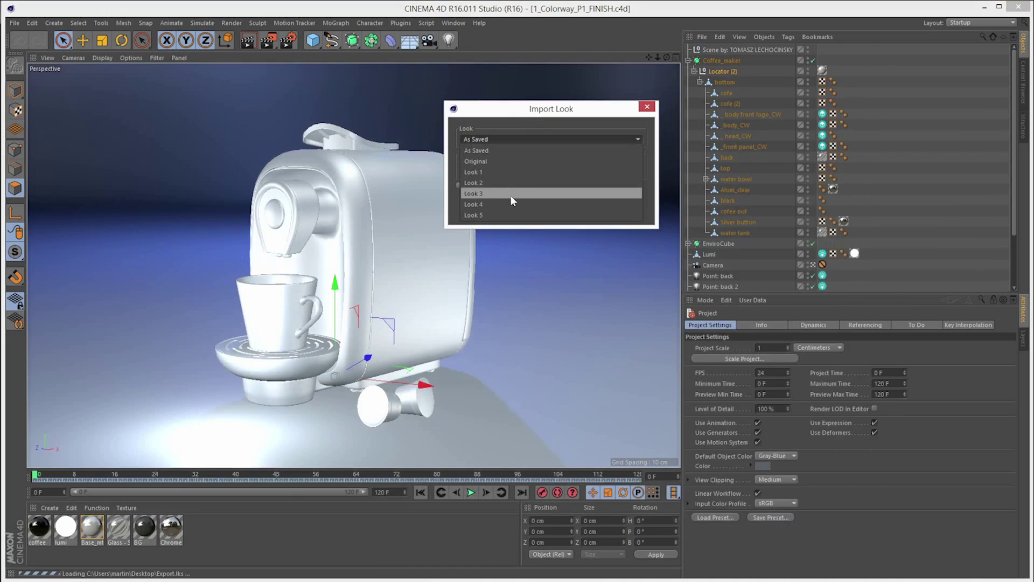
pyautogui.click(511, 215)
pyautogui.click(499, 140)
pyautogui.click(499, 182)
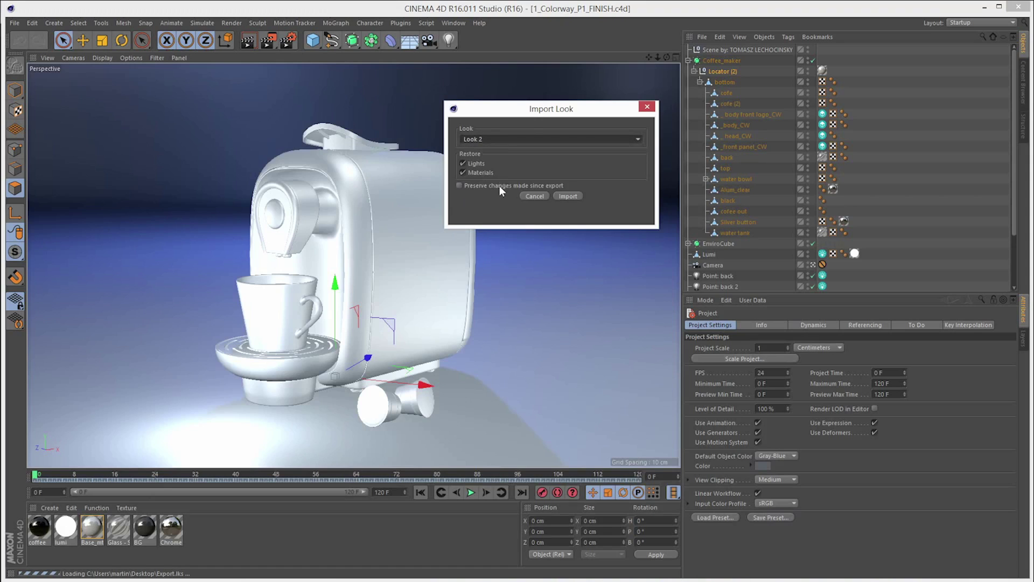
pyautogui.click(491, 138)
pyautogui.click(492, 192)
pyautogui.click(483, 140)
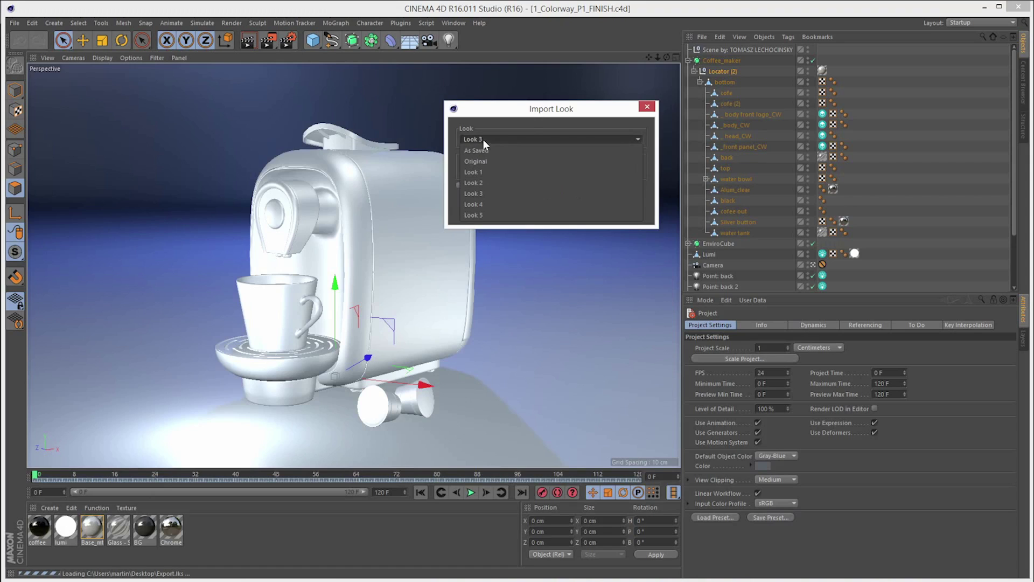
pyautogui.click(500, 152)
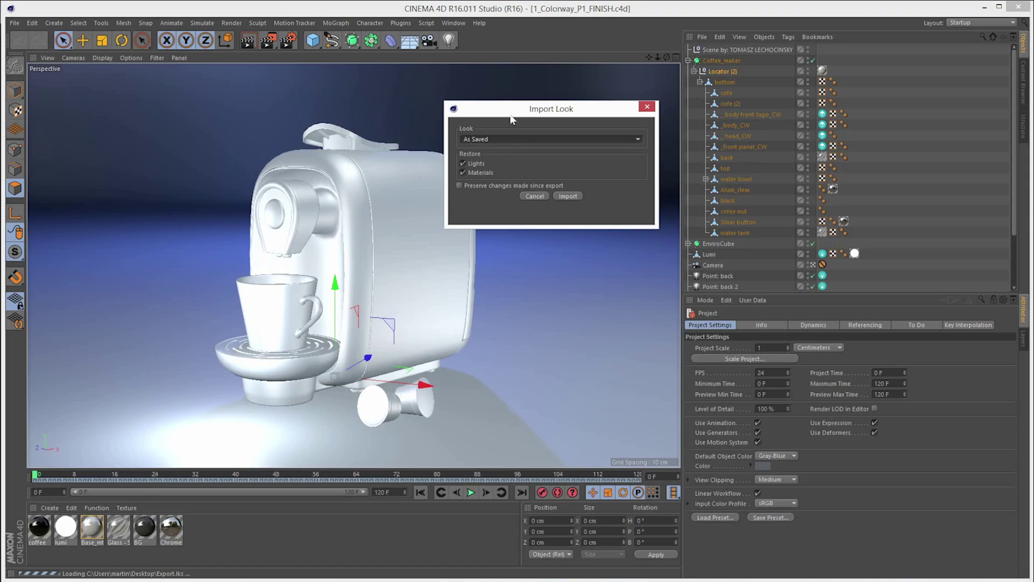
# Step: Import the As Saved look with both lights and materials restored
pyautogui.moveTo(510, 116); pyautogui.dragTo(525, 99)
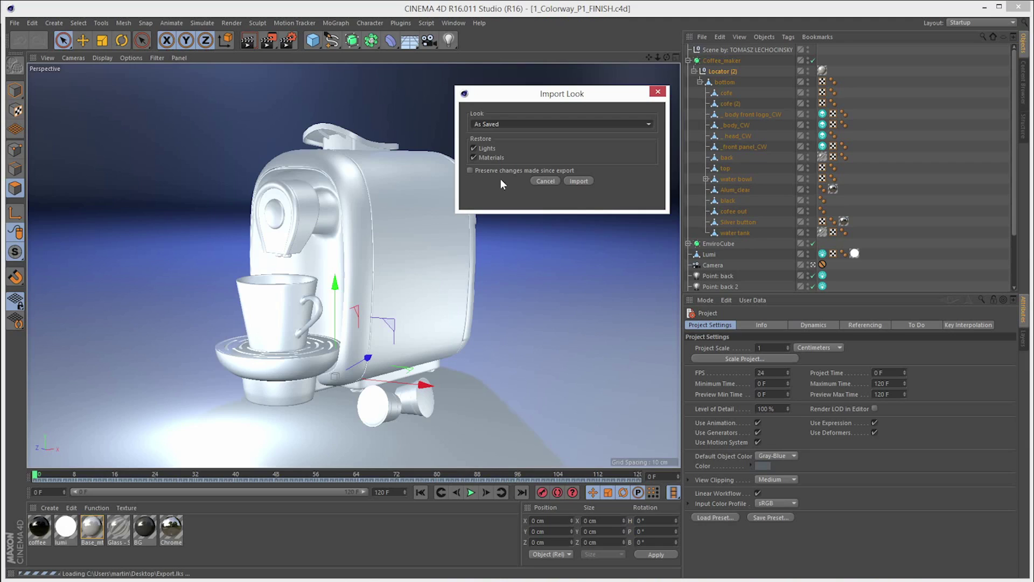
pyautogui.click(490, 158)
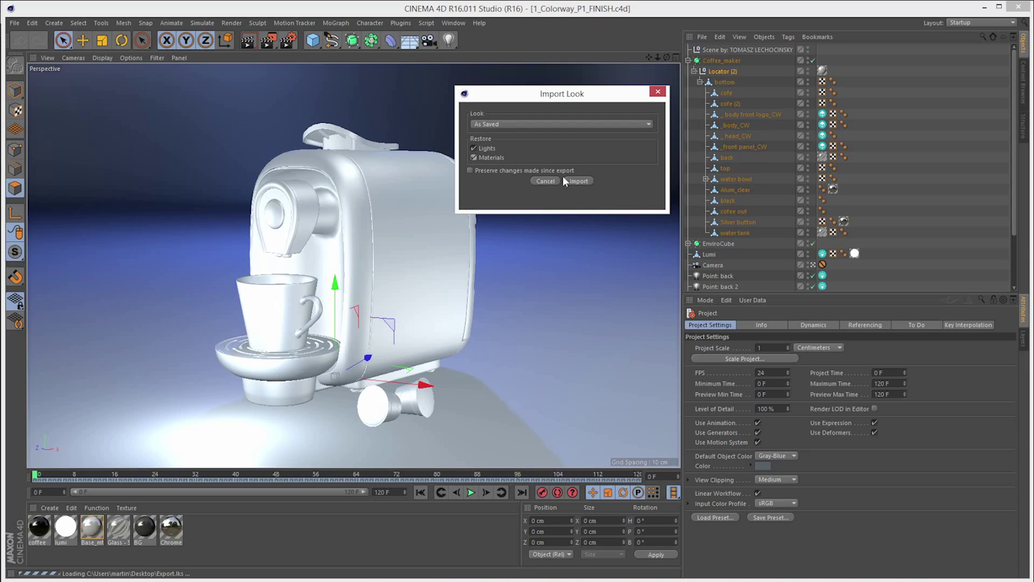
pyautogui.click(579, 181)
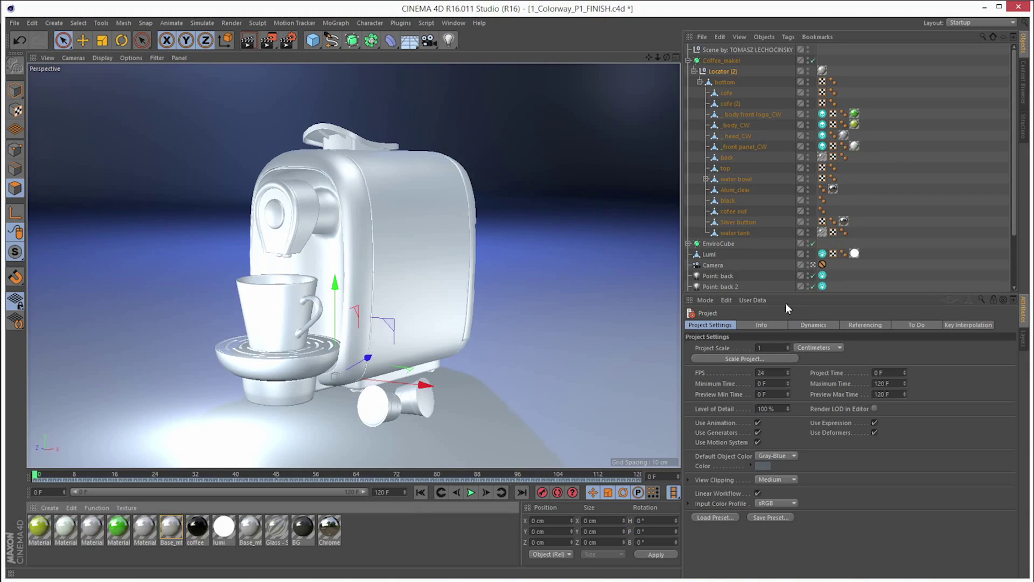
# Step: Enlarge the object list to show all the lights, and start an Interactive Render Region in the viewport
pyautogui.moveTo(787, 292); pyautogui.dragTo(781, 356)
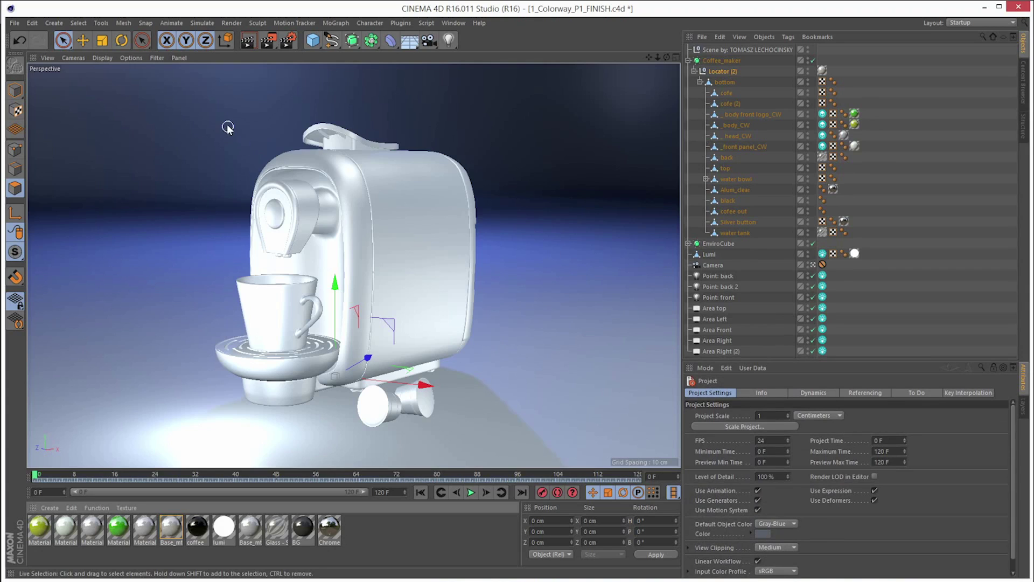
pyautogui.click(269, 41)
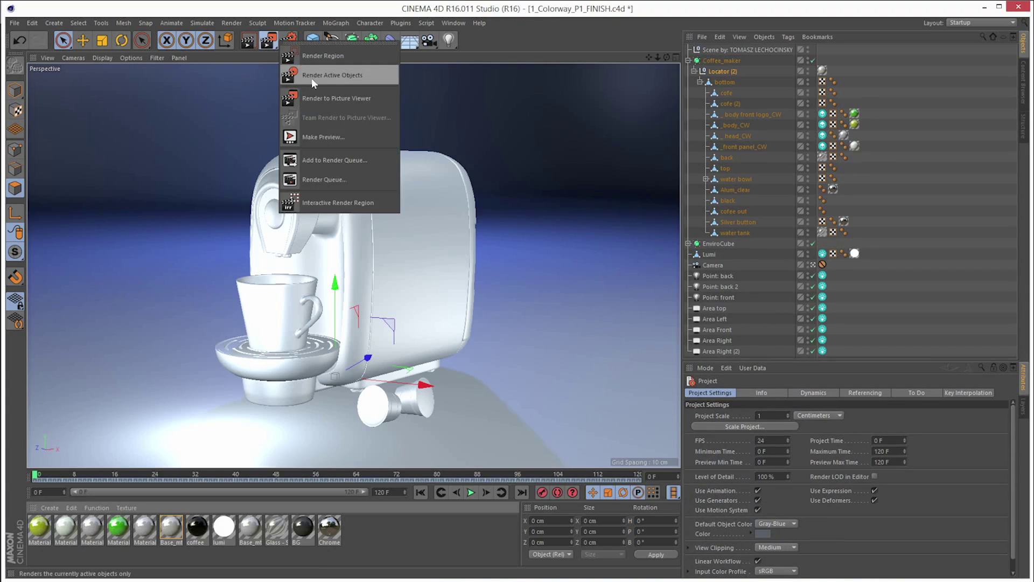
pyautogui.click(330, 202)
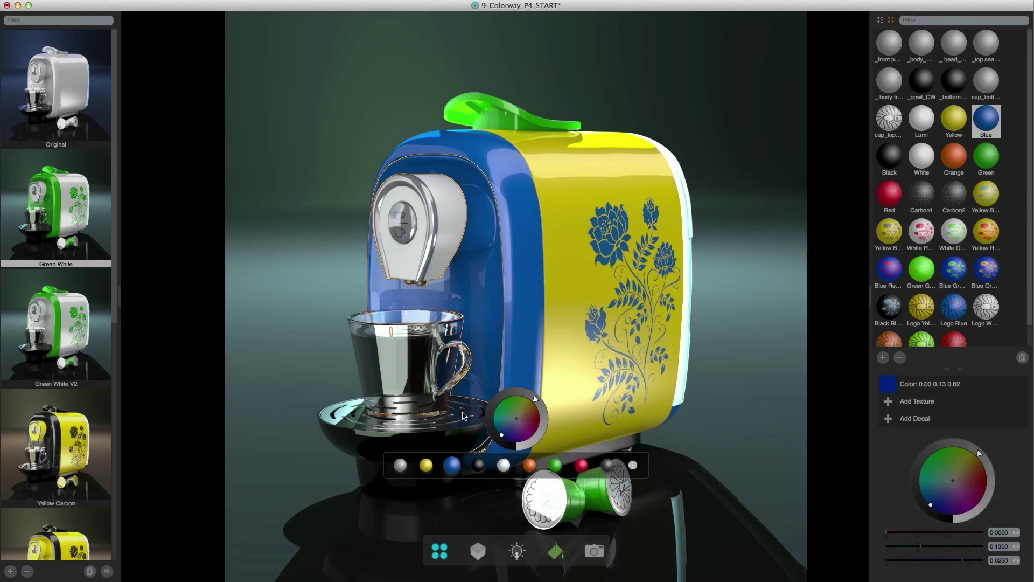
# Step: Switch back to Colorway and apply the Yellow material to the coffee machine's head and Blue to its top handle
pyautogui.click(457, 210)
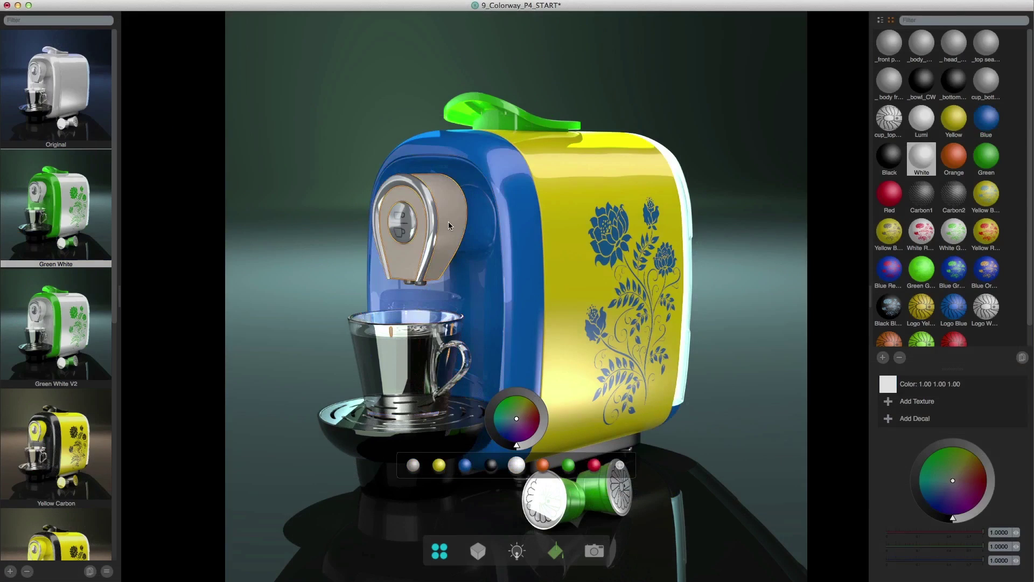
pyautogui.click(438, 466)
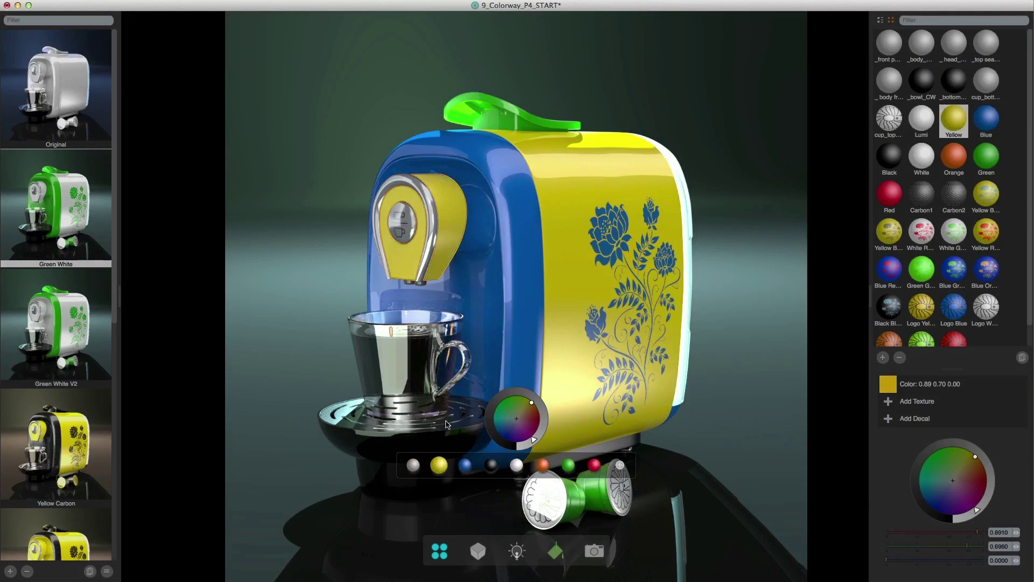
pyautogui.click(502, 115)
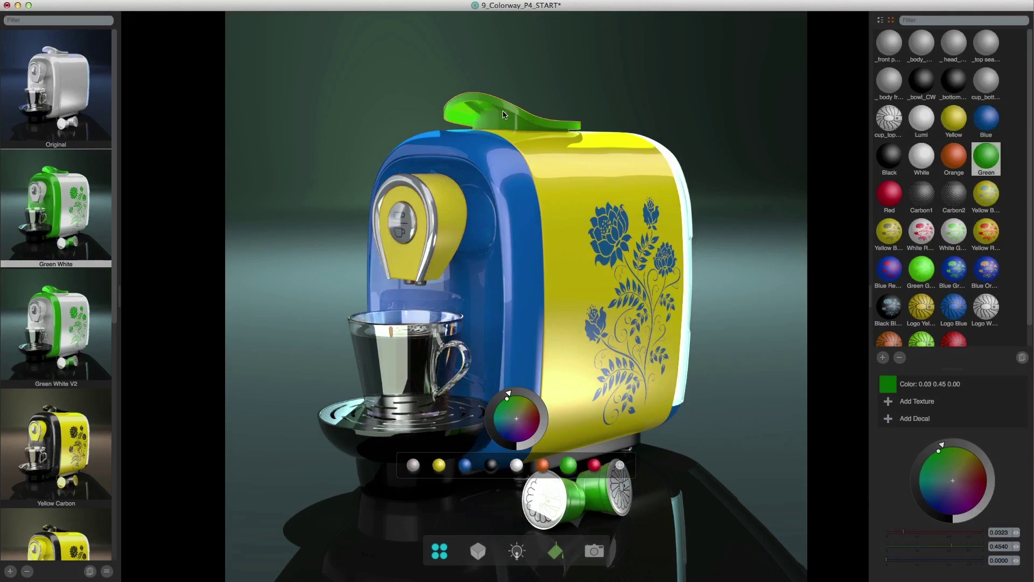
pyautogui.click(466, 465)
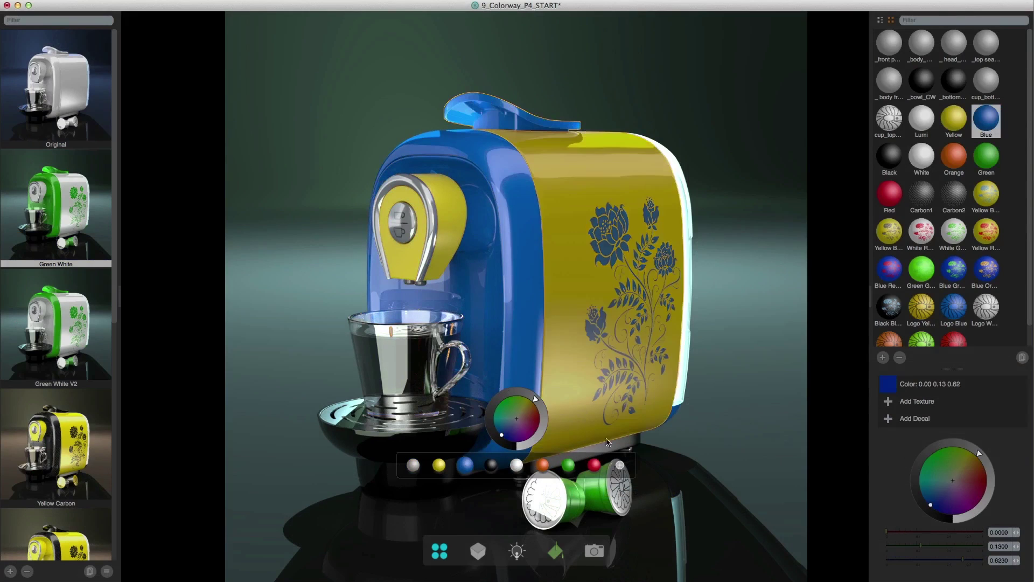
# Step: Apply the Blue material to the coffee capsules' bodies and the Logo Yellow material to their lids
pyautogui.click(589, 496)
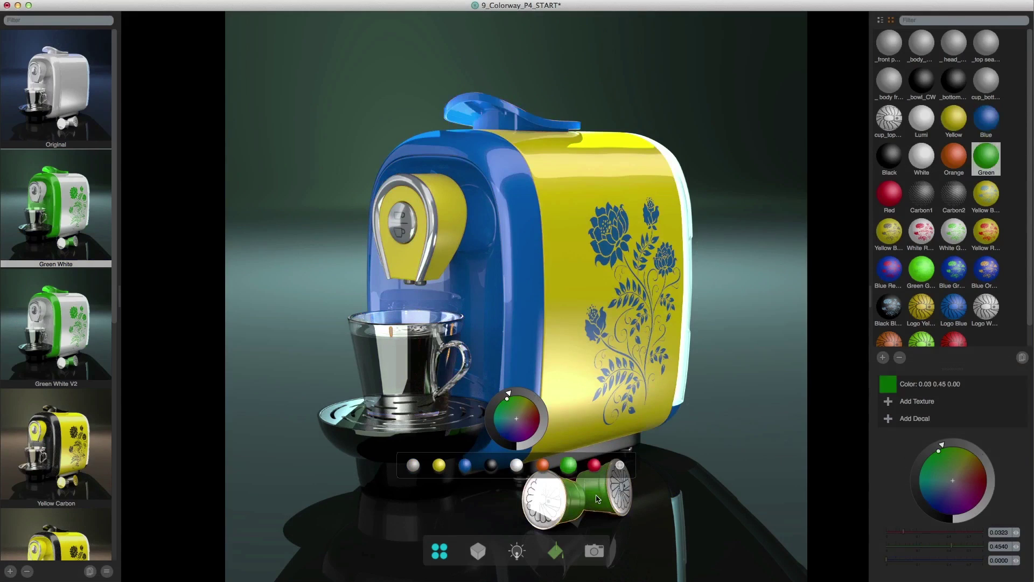
pyautogui.click(466, 470)
pyautogui.click(543, 509)
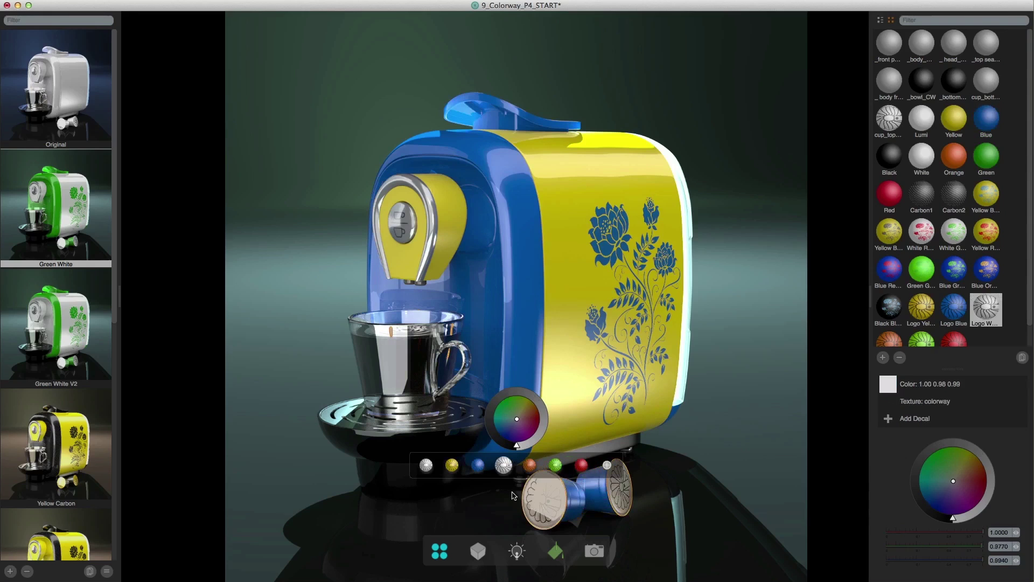
pyautogui.click(451, 466)
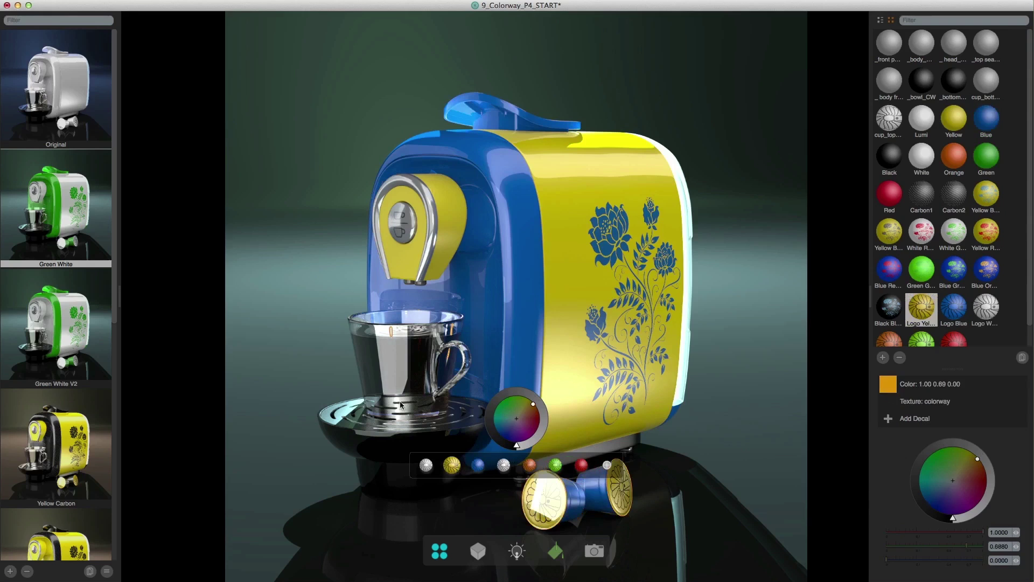
pyautogui.click(300, 329)
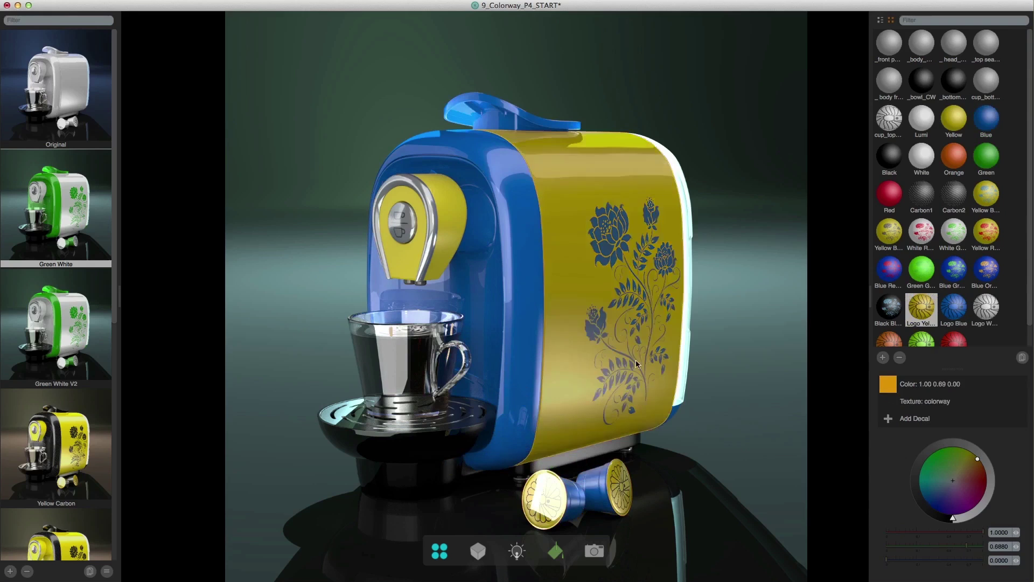
# Step: Tint the Point: back 2 light a more saturated cyan-blue, and shift the Point: back light's colour to cyan
pyautogui.click(518, 552)
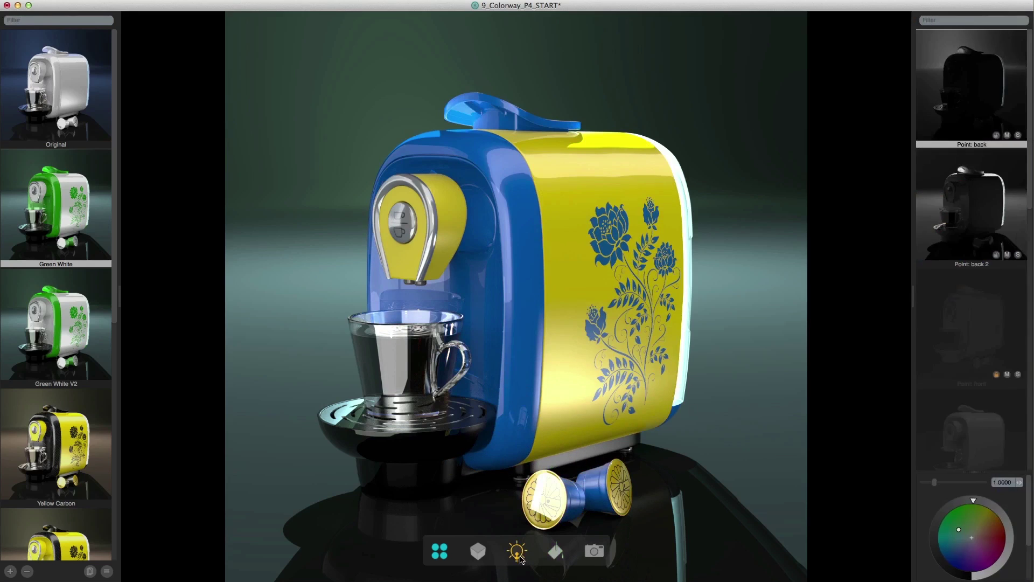
pyautogui.click(961, 213)
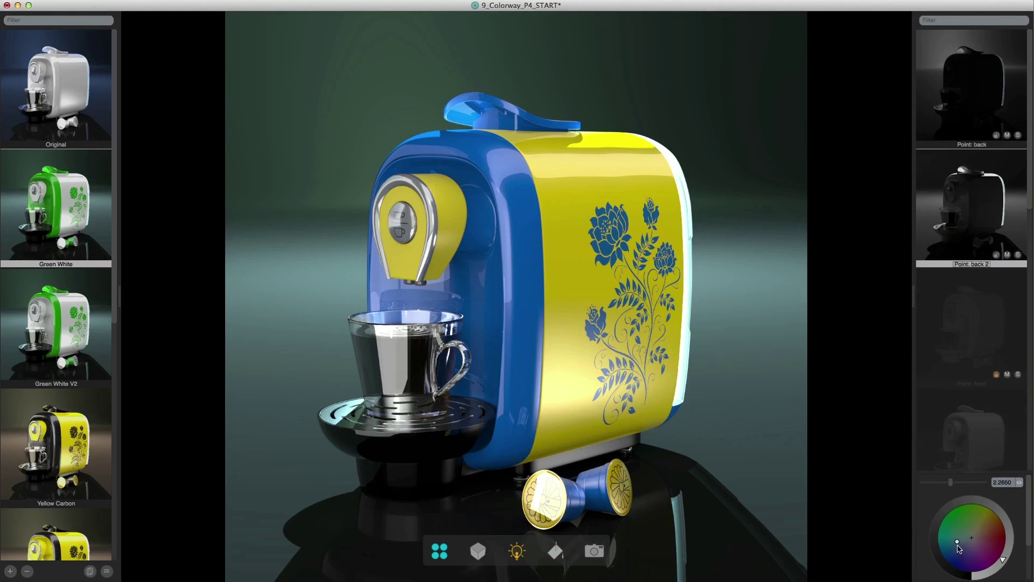
pyautogui.moveTo(958, 548); pyautogui.dragTo(944, 549)
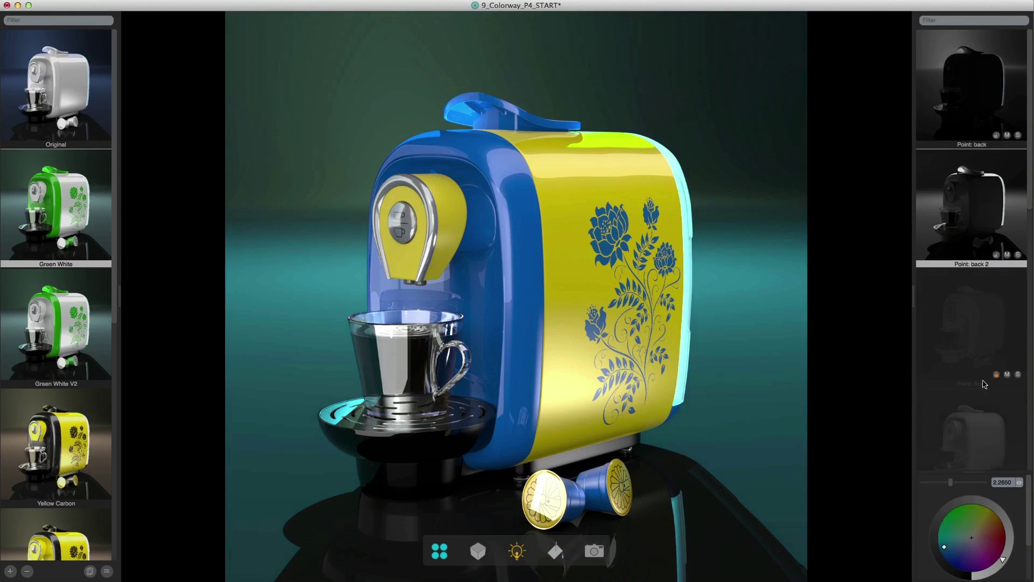
pyautogui.click(972, 137)
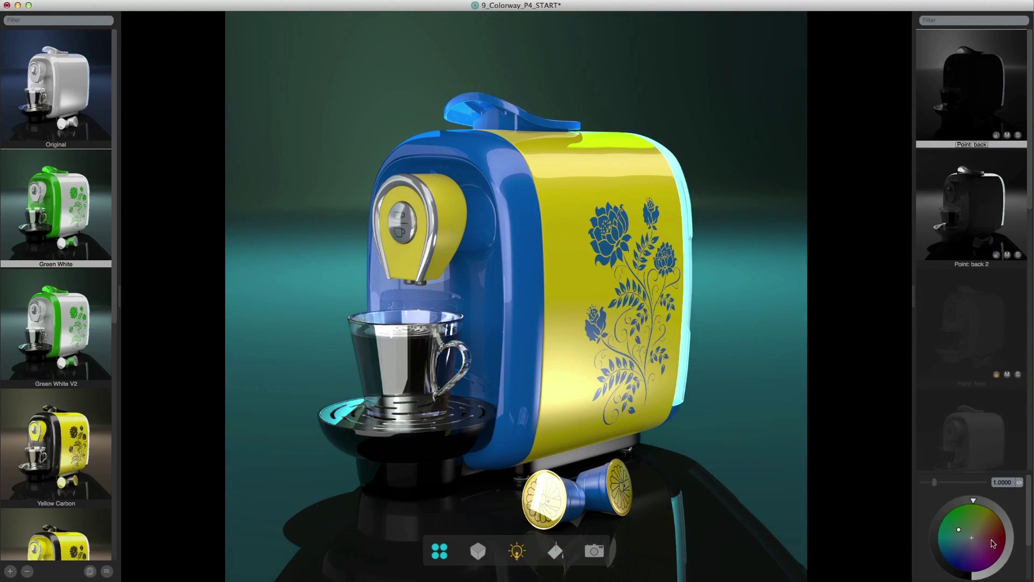
pyautogui.moveTo(994, 544); pyautogui.dragTo(953, 545)
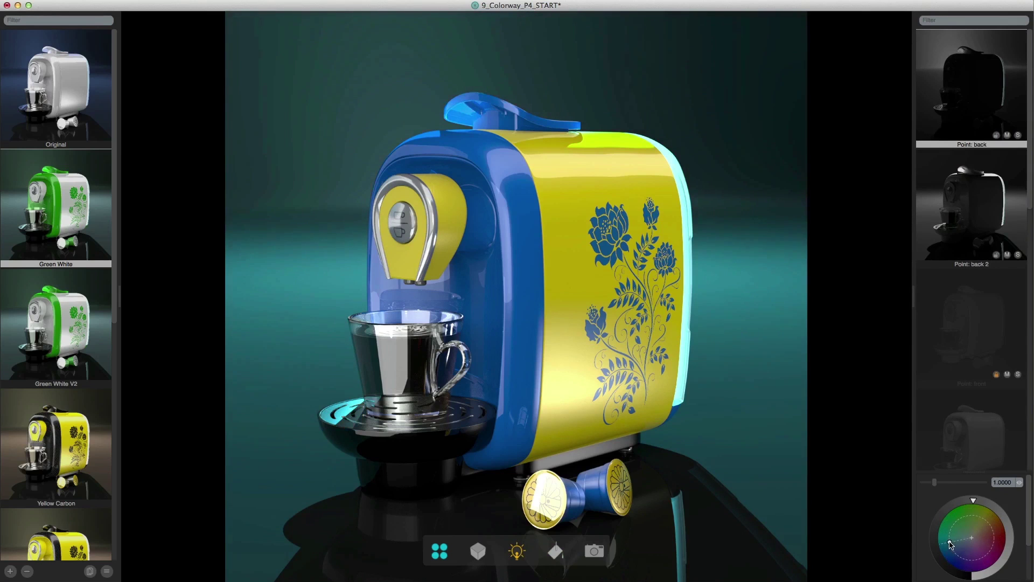